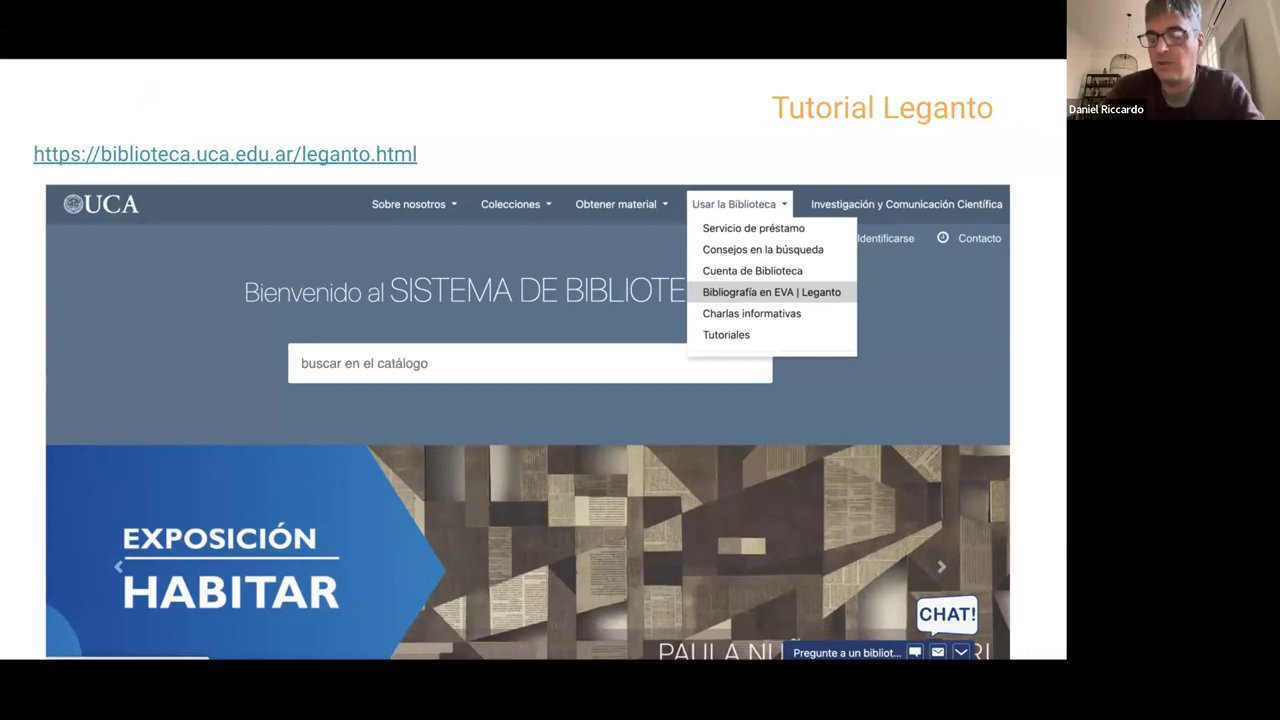
# Step: Advance the slideshow to slide 7, 'Cómo añadir Leganto en el aula', and return to the editor
pyautogui.press('Right')
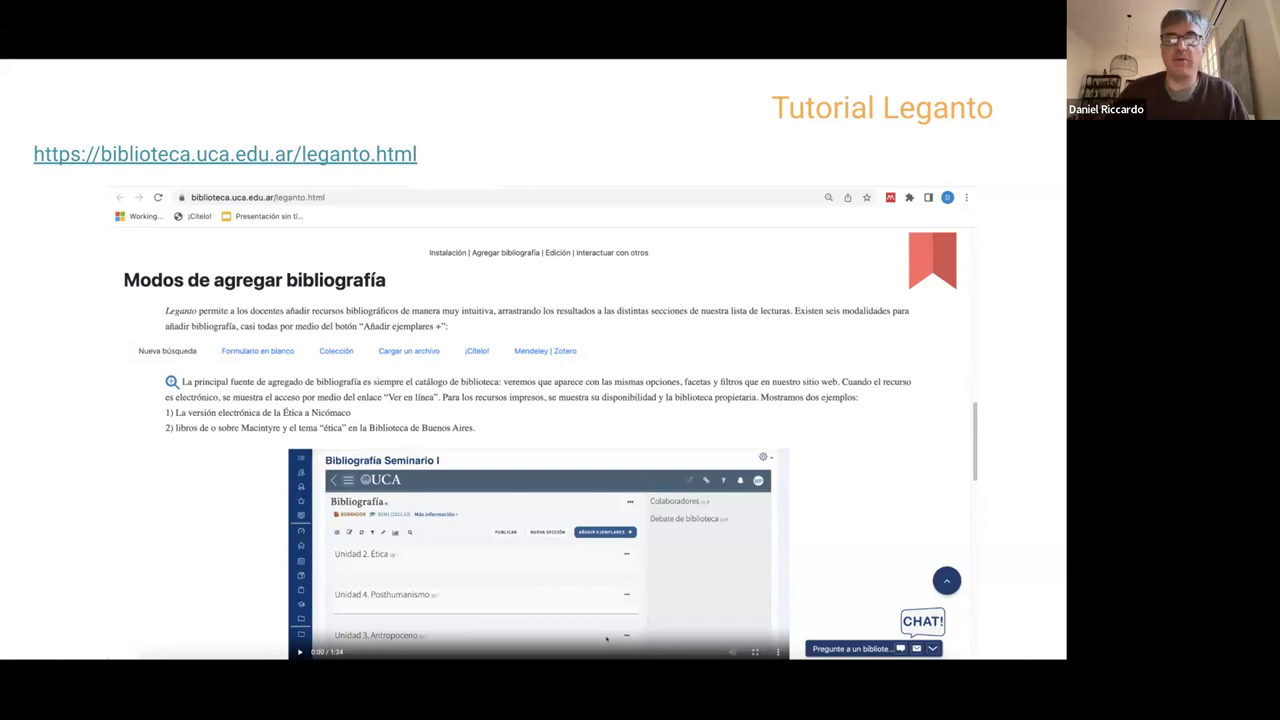
pyautogui.press('Right')
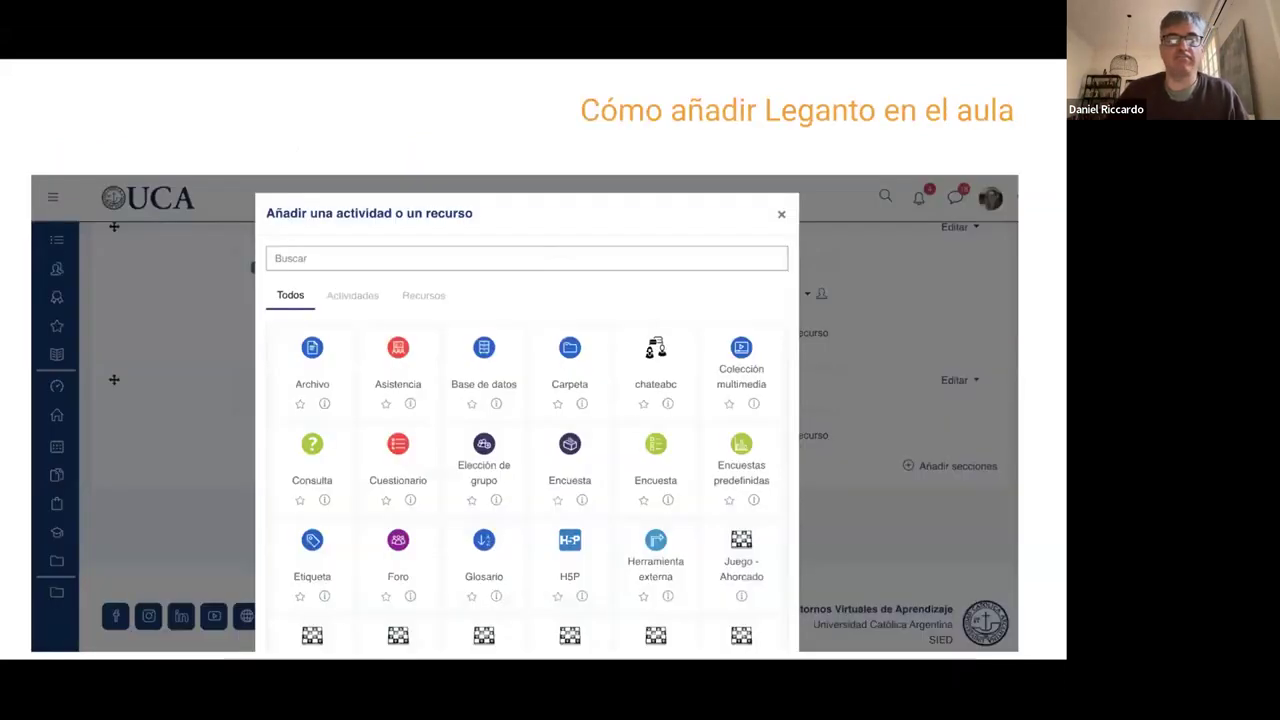
pyautogui.press('Escape')
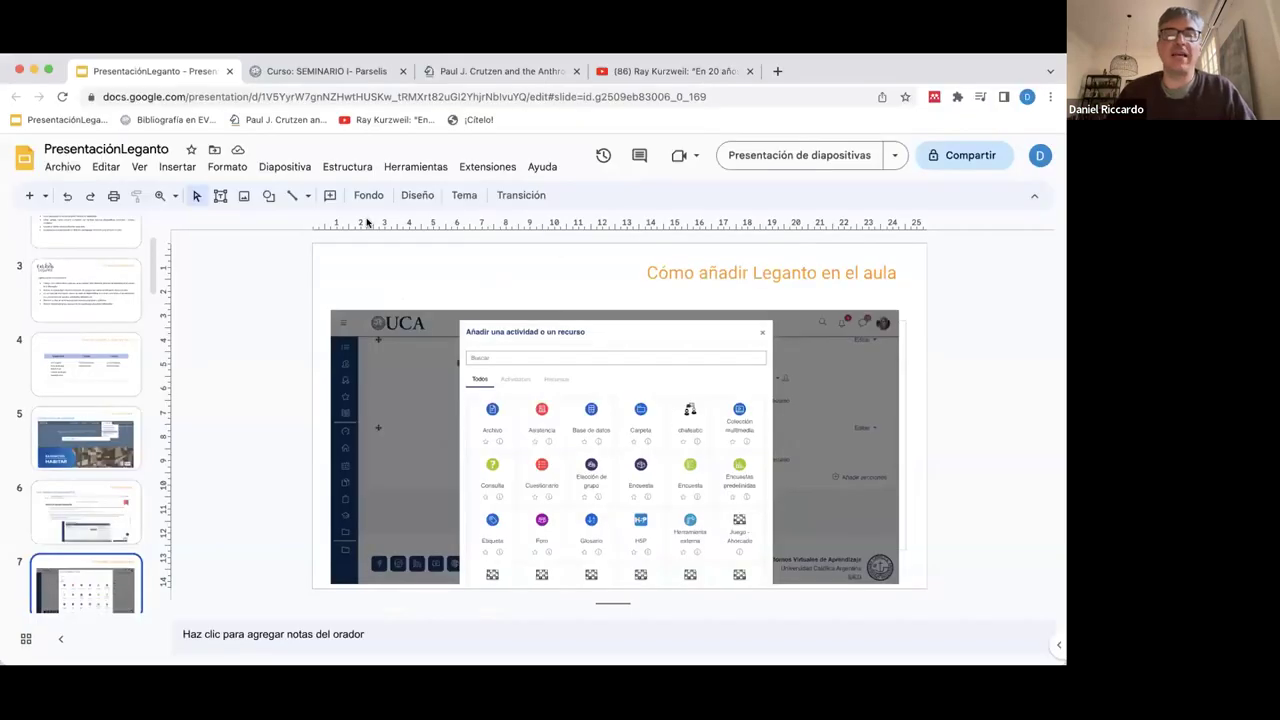
# Step: Switch to the SEMINARIO I course and start adding an activity to Bibliografía de la cátedra
pyautogui.click(293, 70)
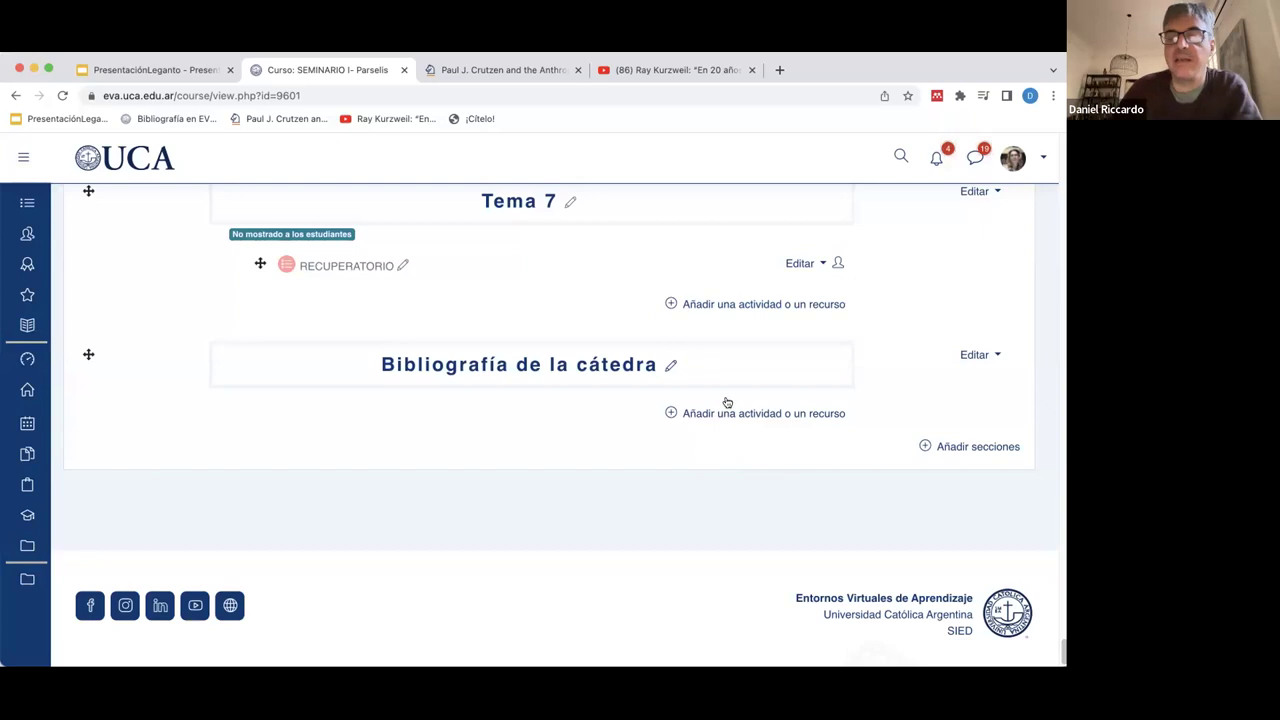
pyautogui.click(744, 416)
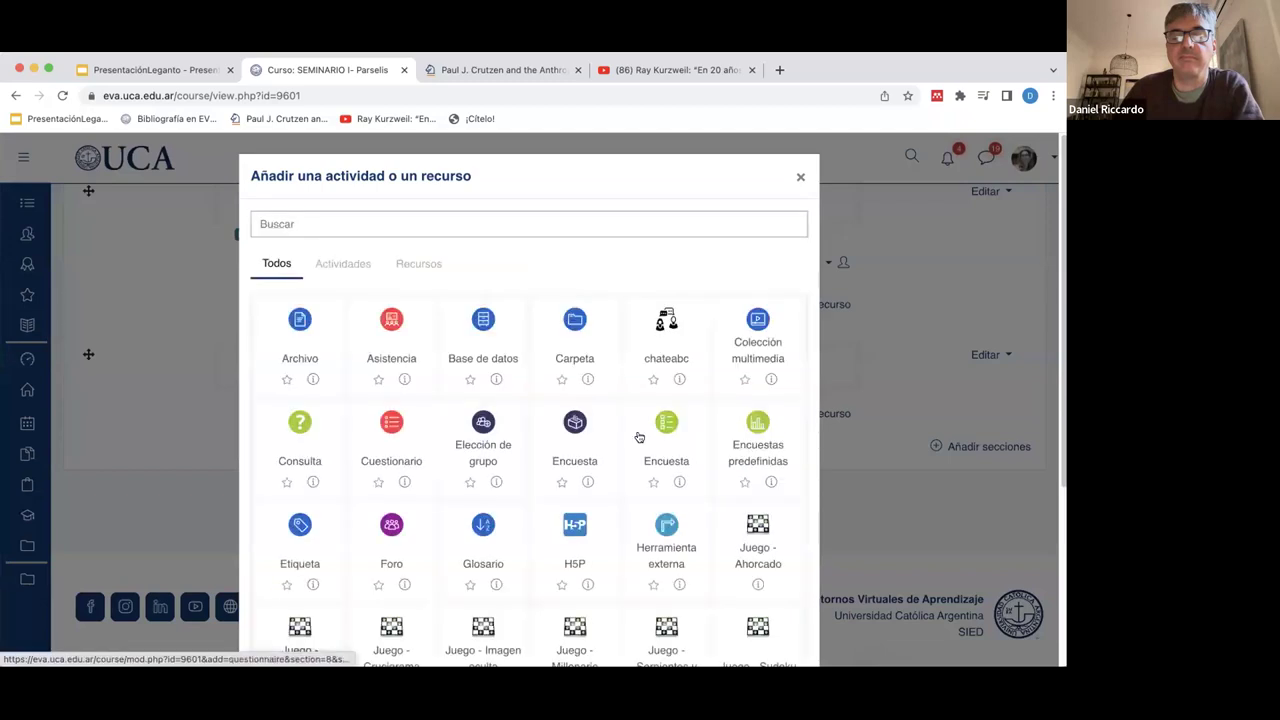
# Step: Create a Leganto external tool activity named 'Bibliografía - Seminario I', then save and display it
pyautogui.click(667, 537)
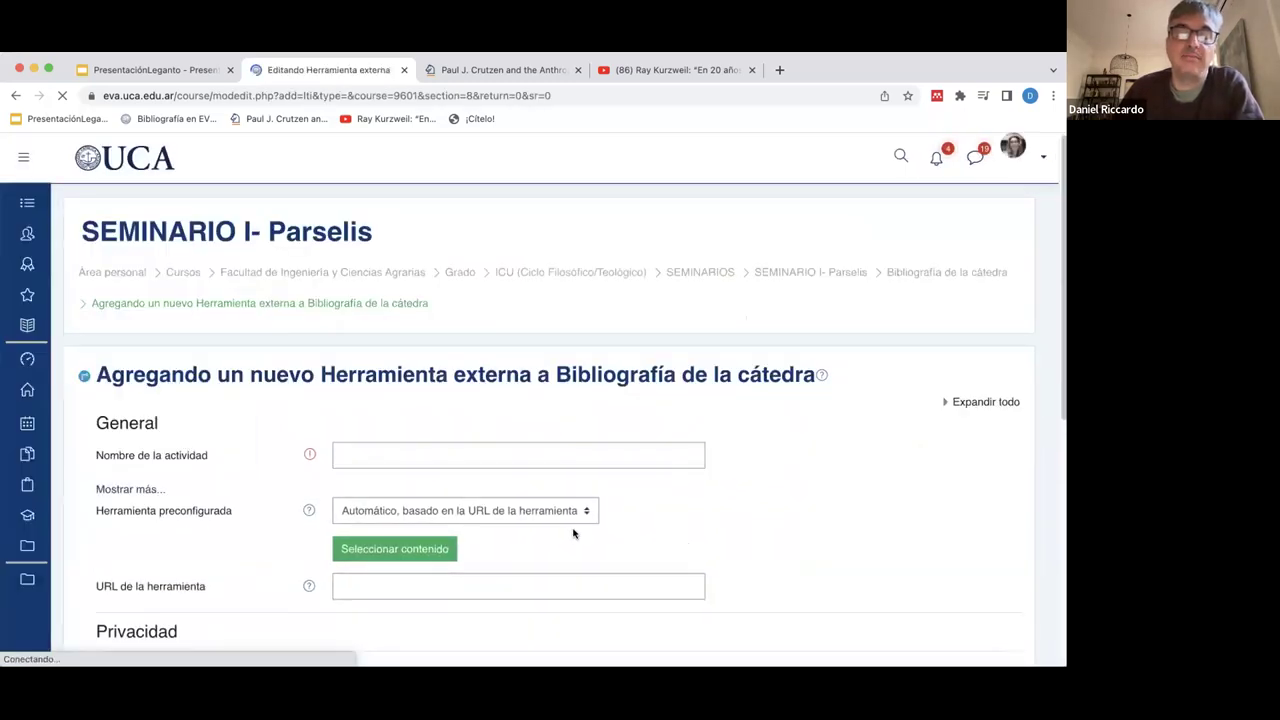
pyautogui.click(560, 512)
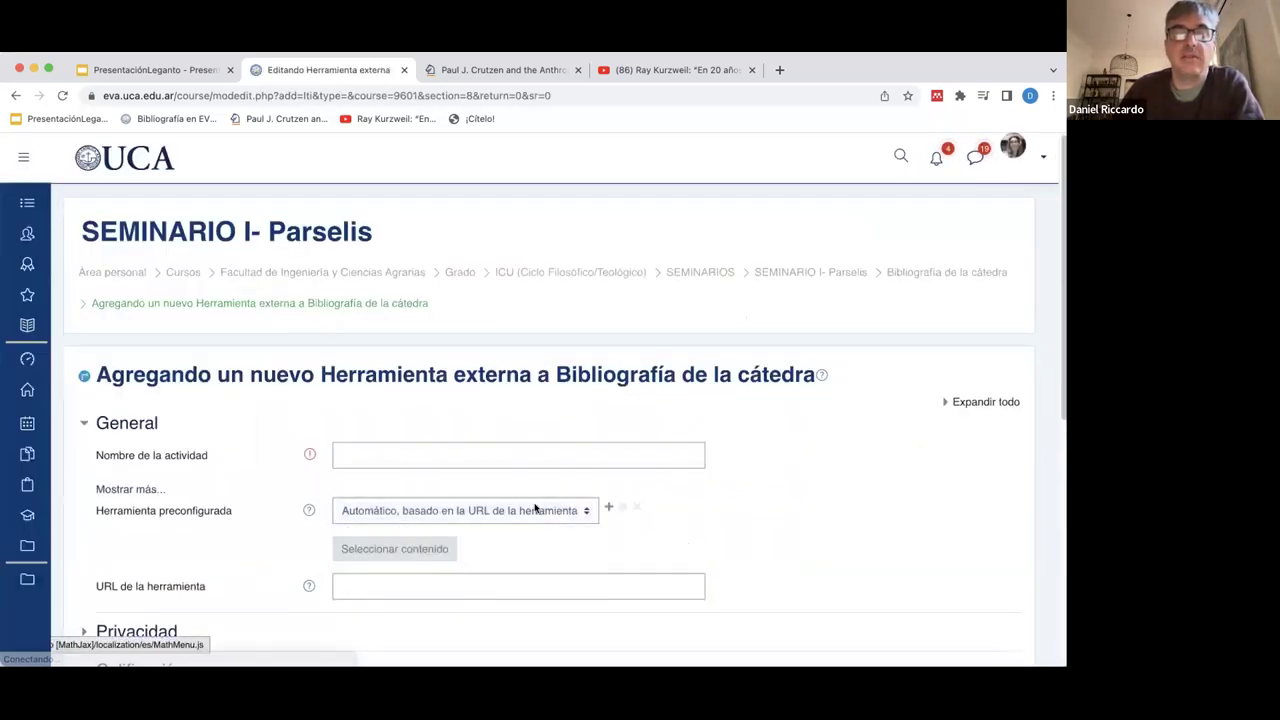
pyautogui.click(535, 509)
pyautogui.click(501, 572)
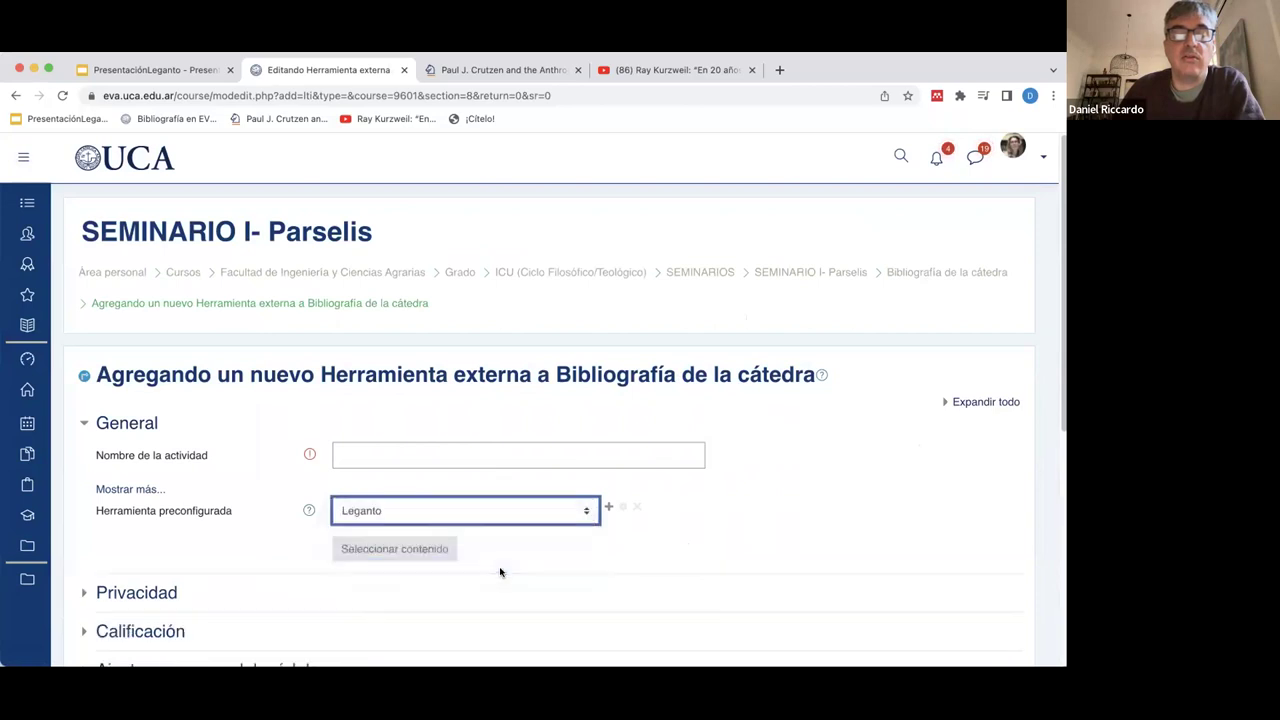
pyautogui.click(416, 457)
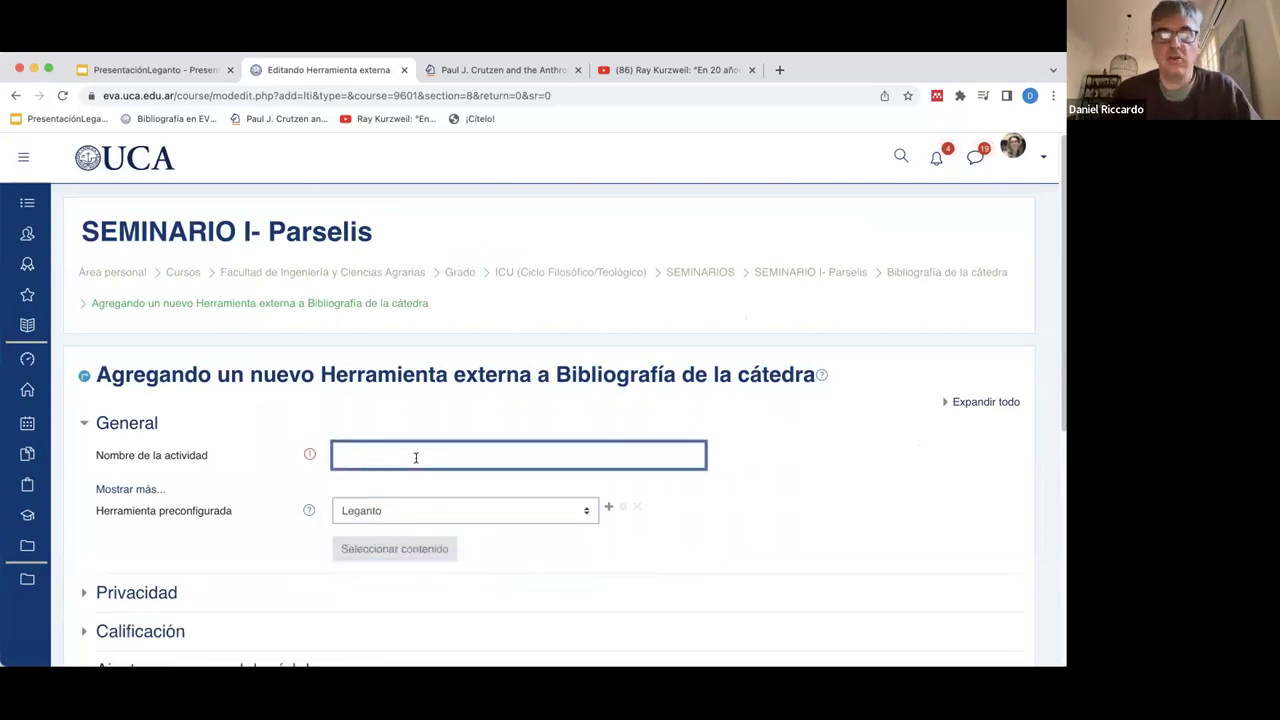
pyautogui.write('Bibl')
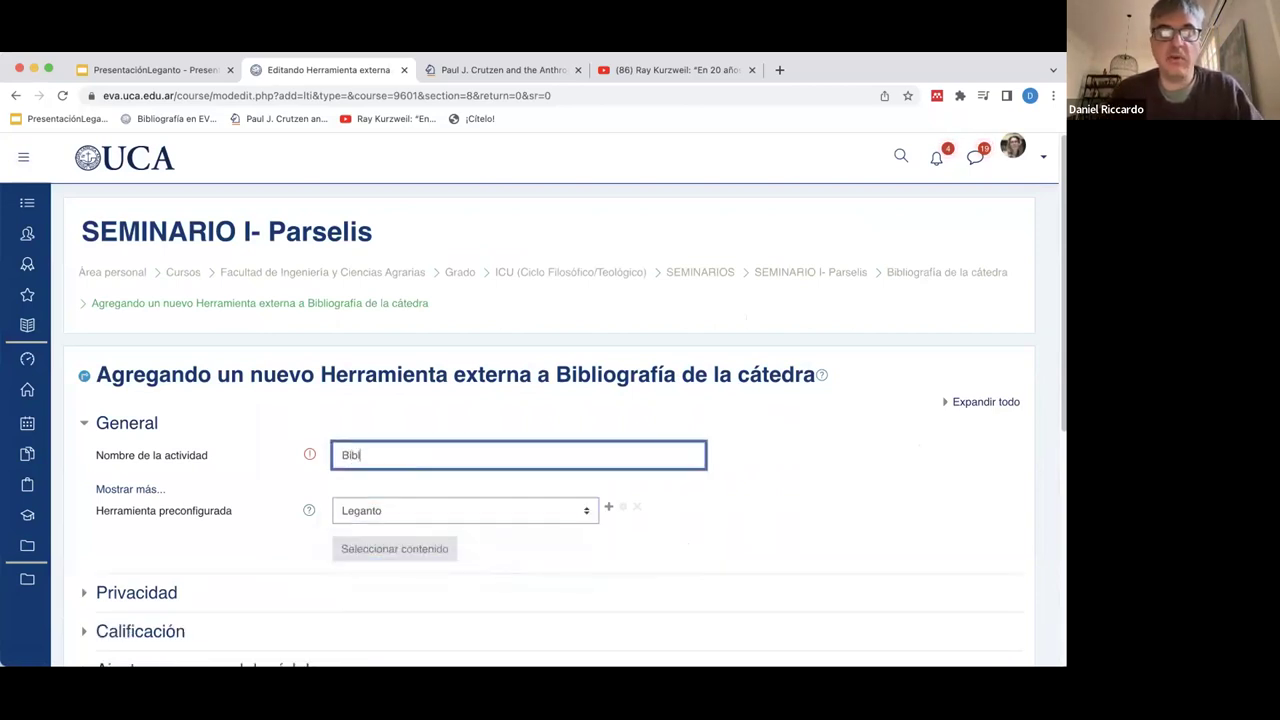
pyautogui.write('iografía - Se')
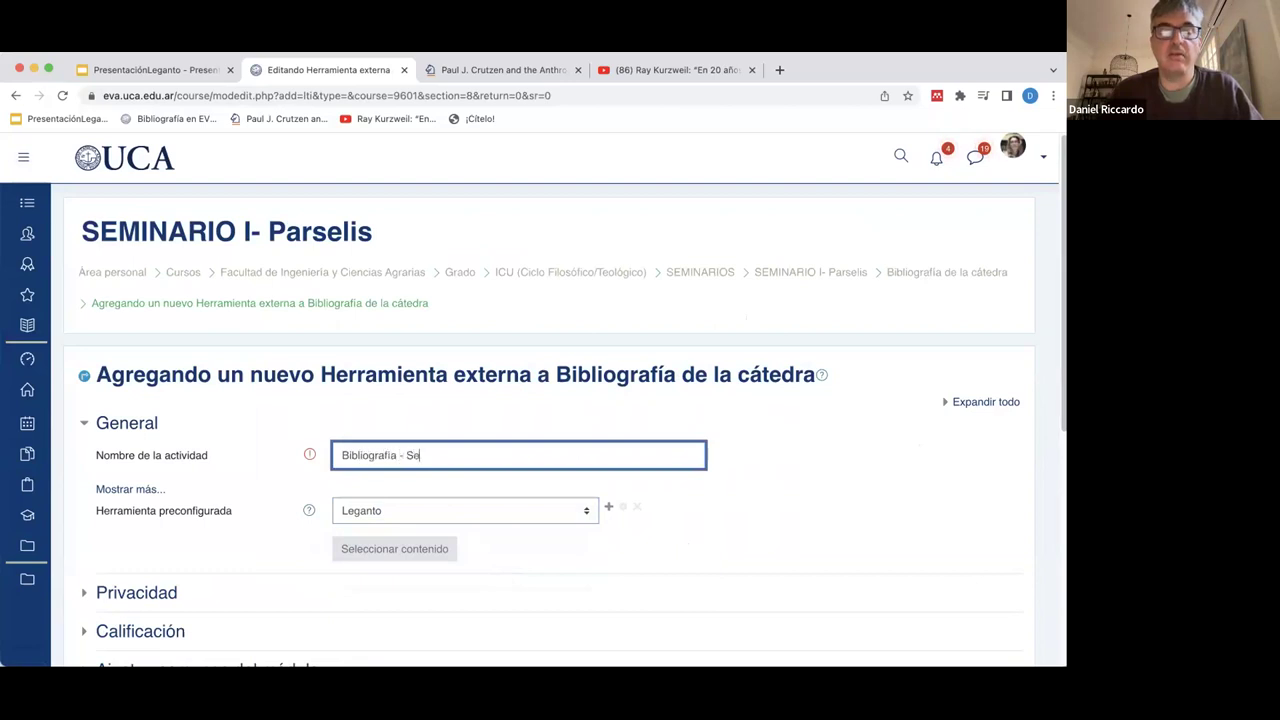
pyautogui.write('minario I')
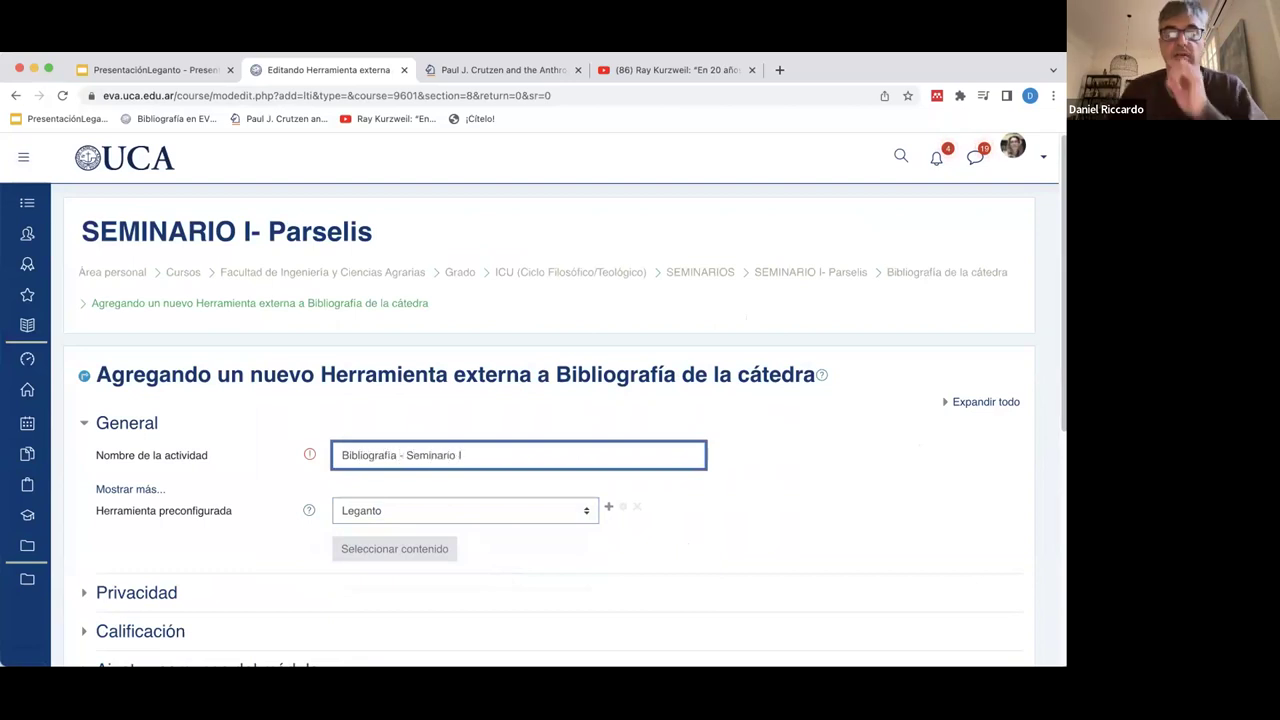
pyautogui.scroll(-1, 748, 597)
pyautogui.scroll(-3, 748, 597)
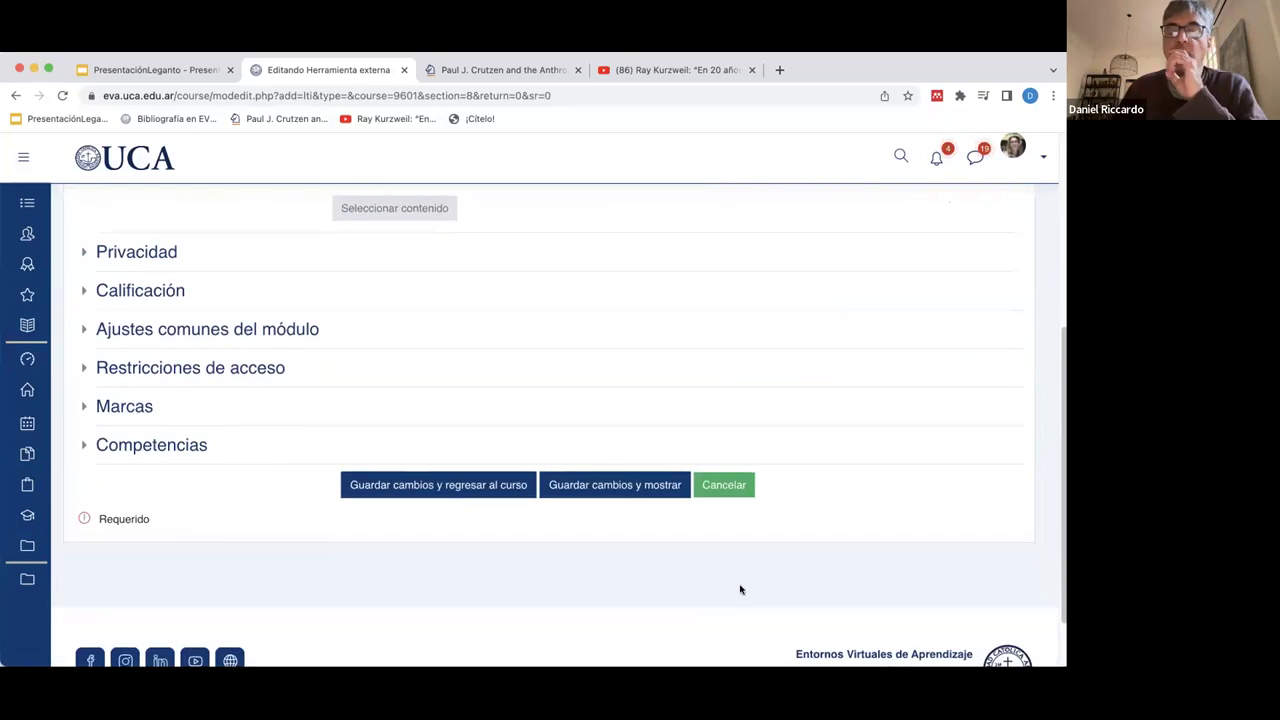
pyautogui.click(628, 490)
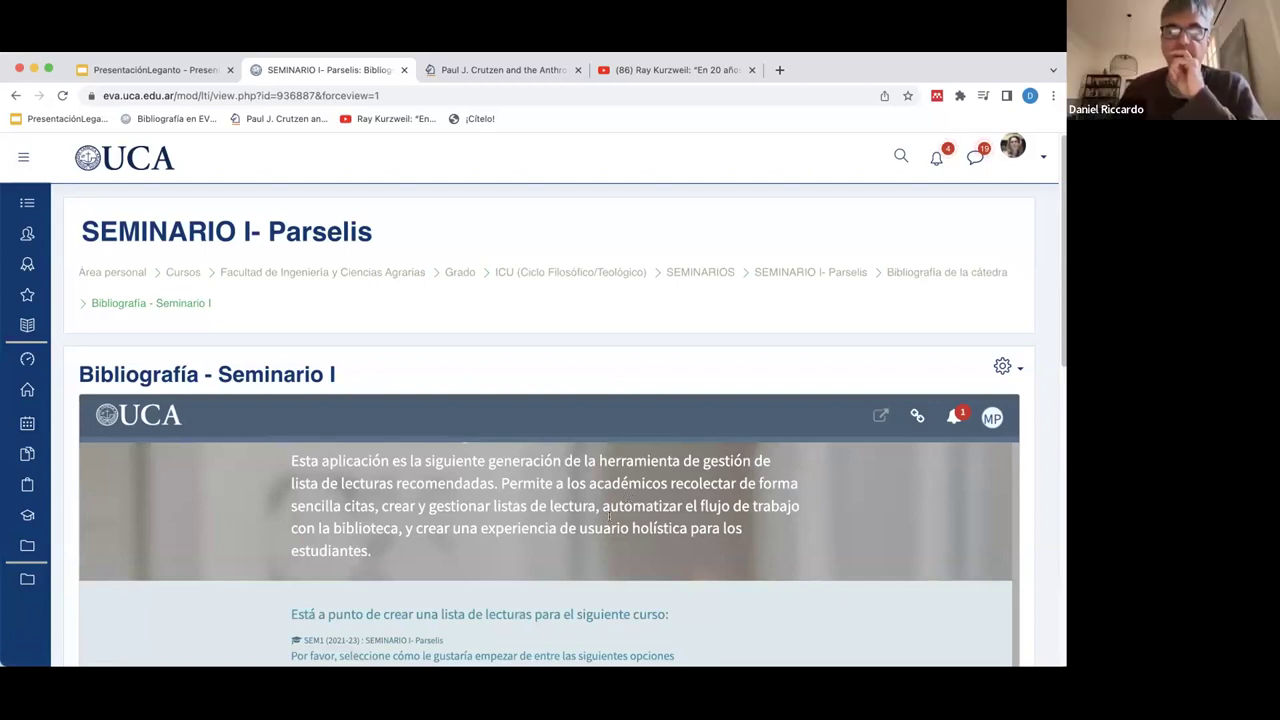
# Step: Create a reading list from scratch titled 'Bibliografía - Seminario I' using the Por defecto template
pyautogui.scroll(-1, 609, 516)
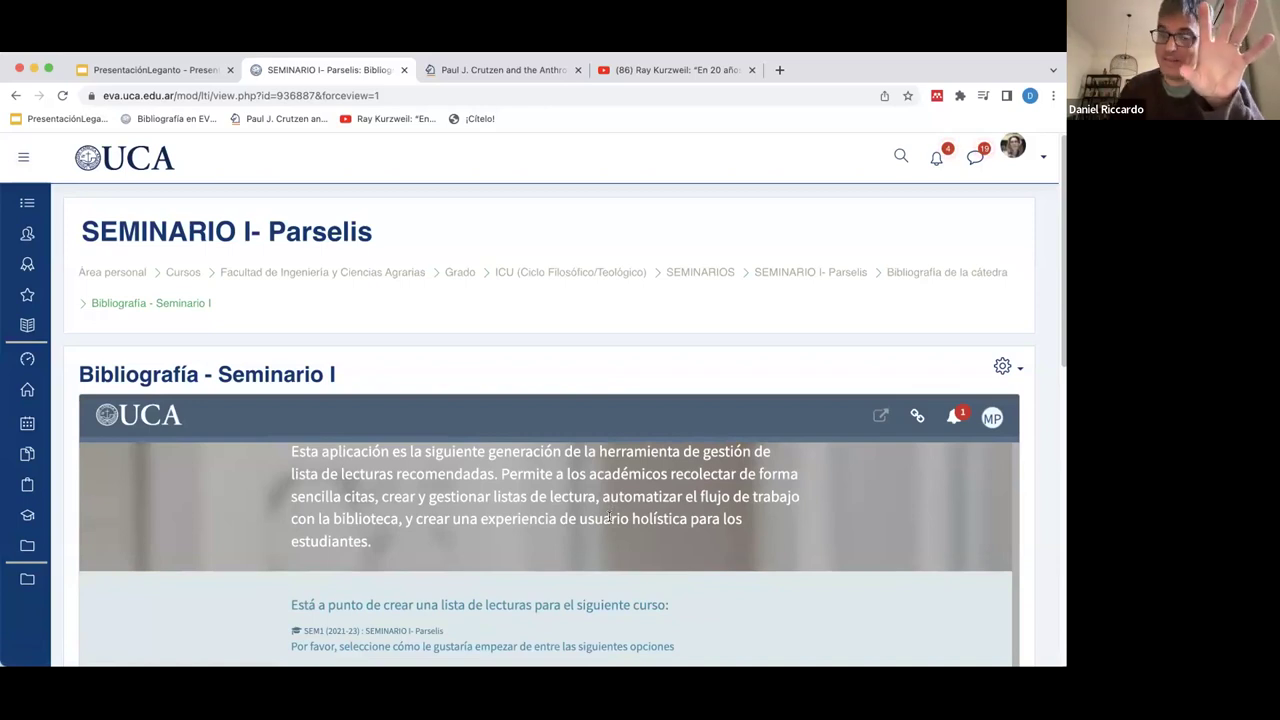
pyautogui.scroll(-5, 529, 526)
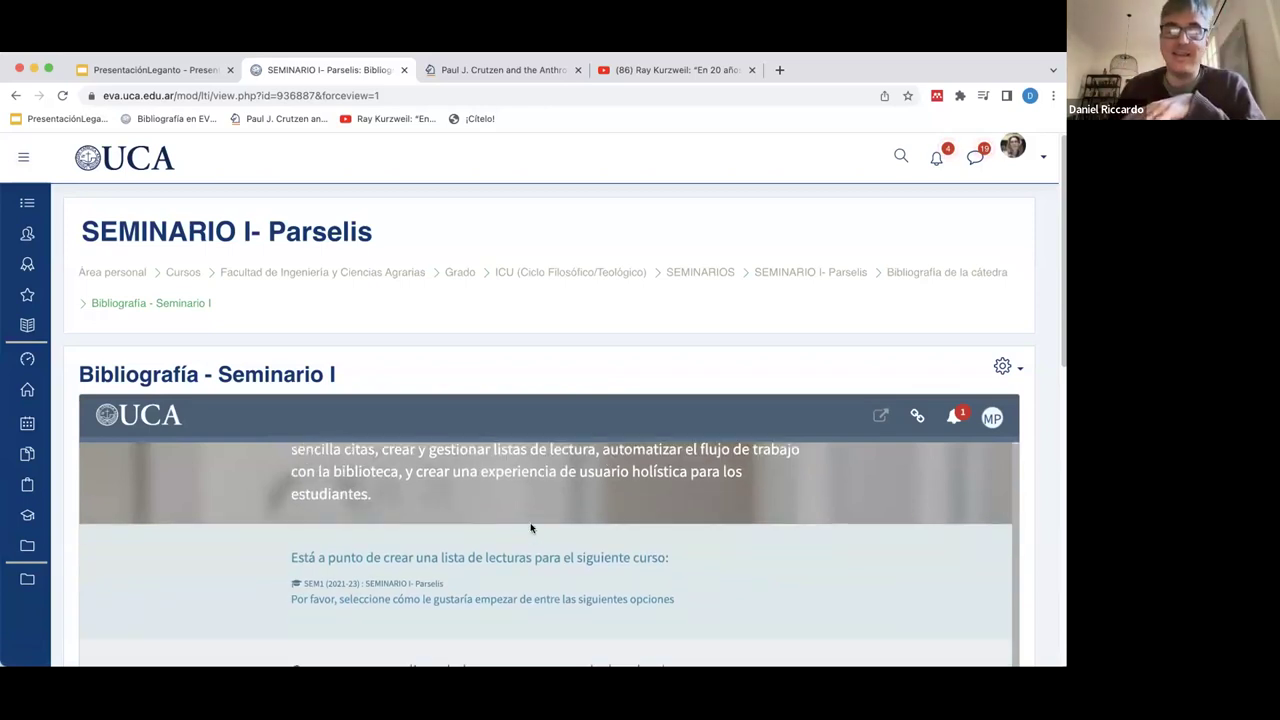
pyautogui.scroll(-5, 485, 565)
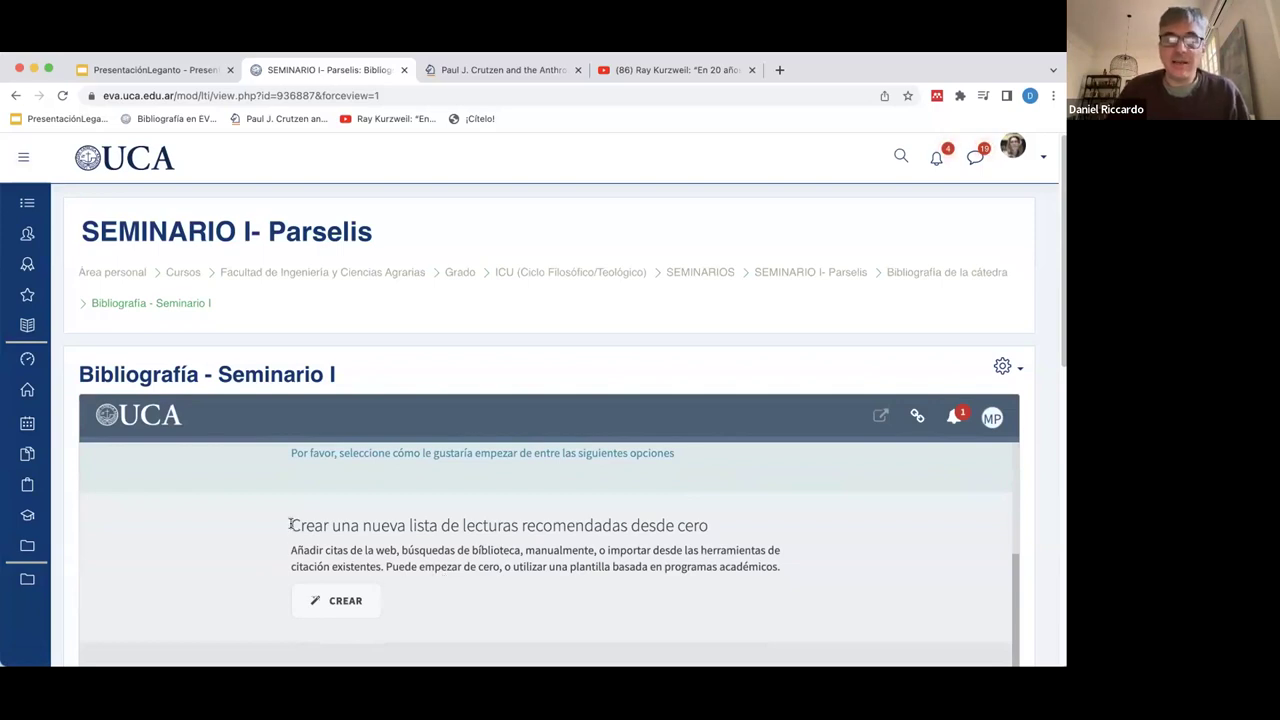
pyautogui.moveTo(297, 527); pyautogui.dragTo(509, 532)
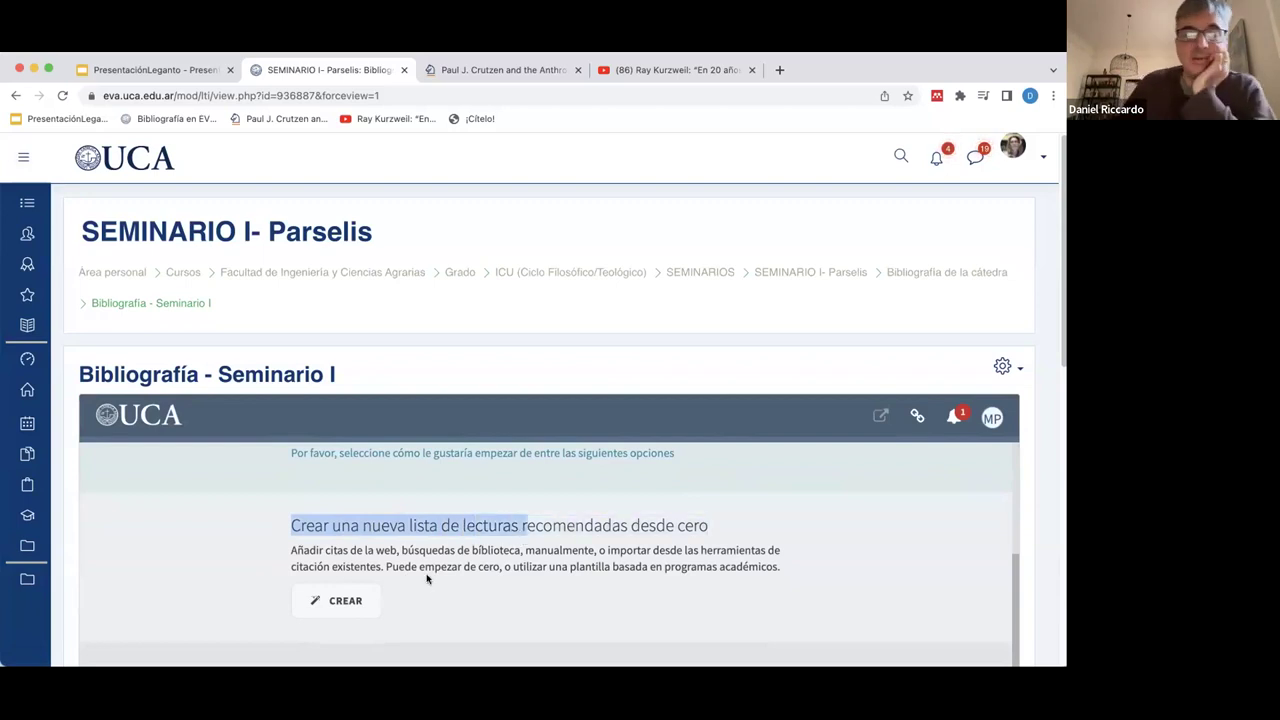
pyautogui.click(347, 601)
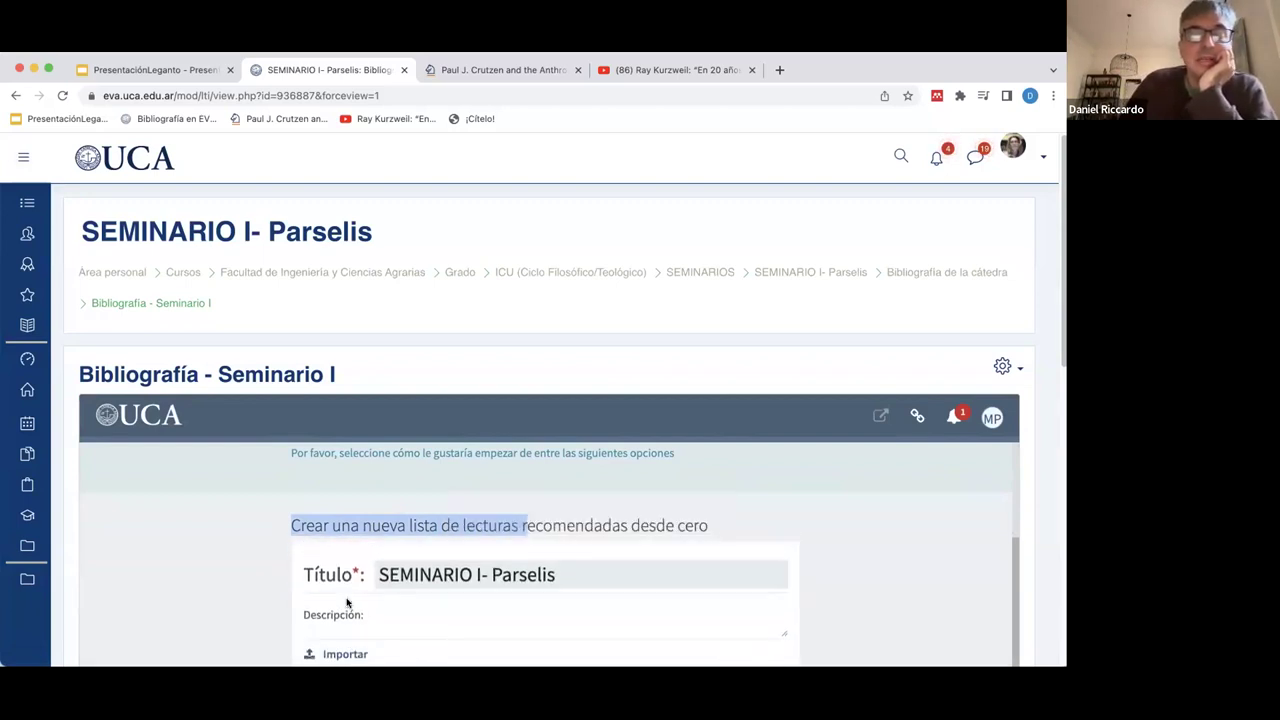
pyautogui.moveTo(571, 574); pyautogui.dragTo(301, 553)
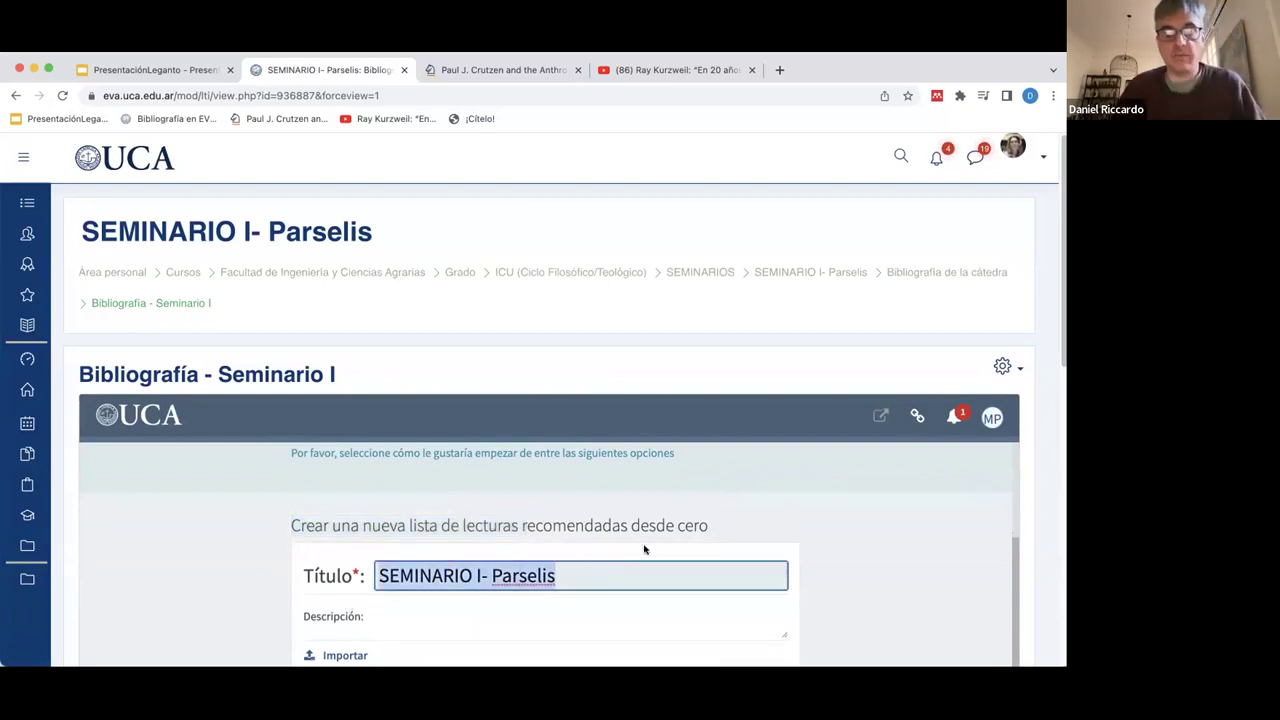
pyautogui.write('Bibliograf')
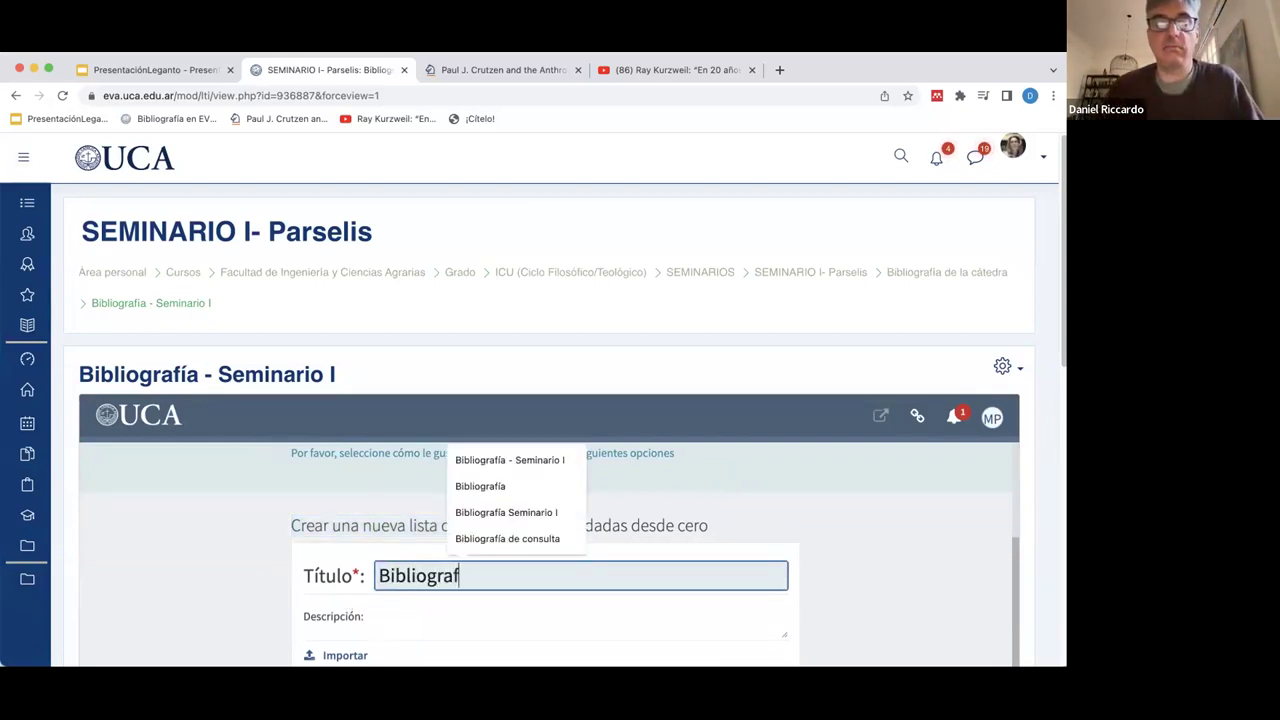
pyautogui.write('ía - Seminario I')
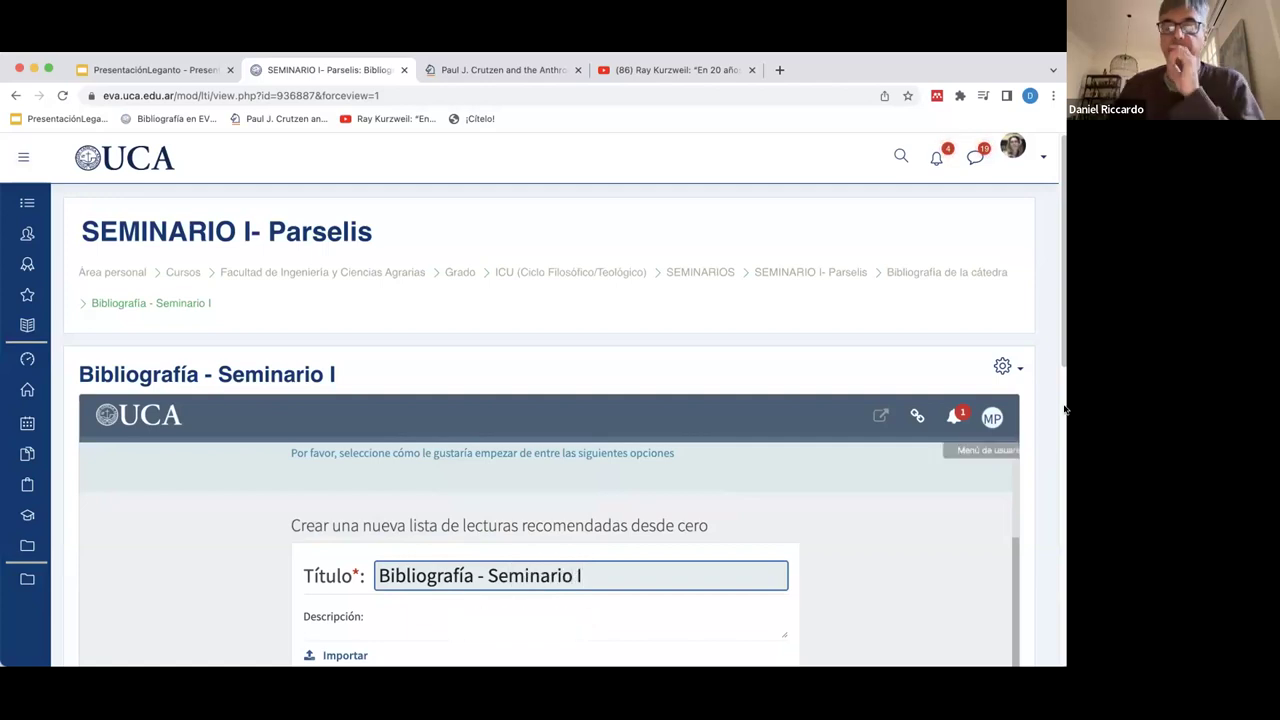
pyautogui.scroll(-3, 800, 509)
pyautogui.click(778, 552)
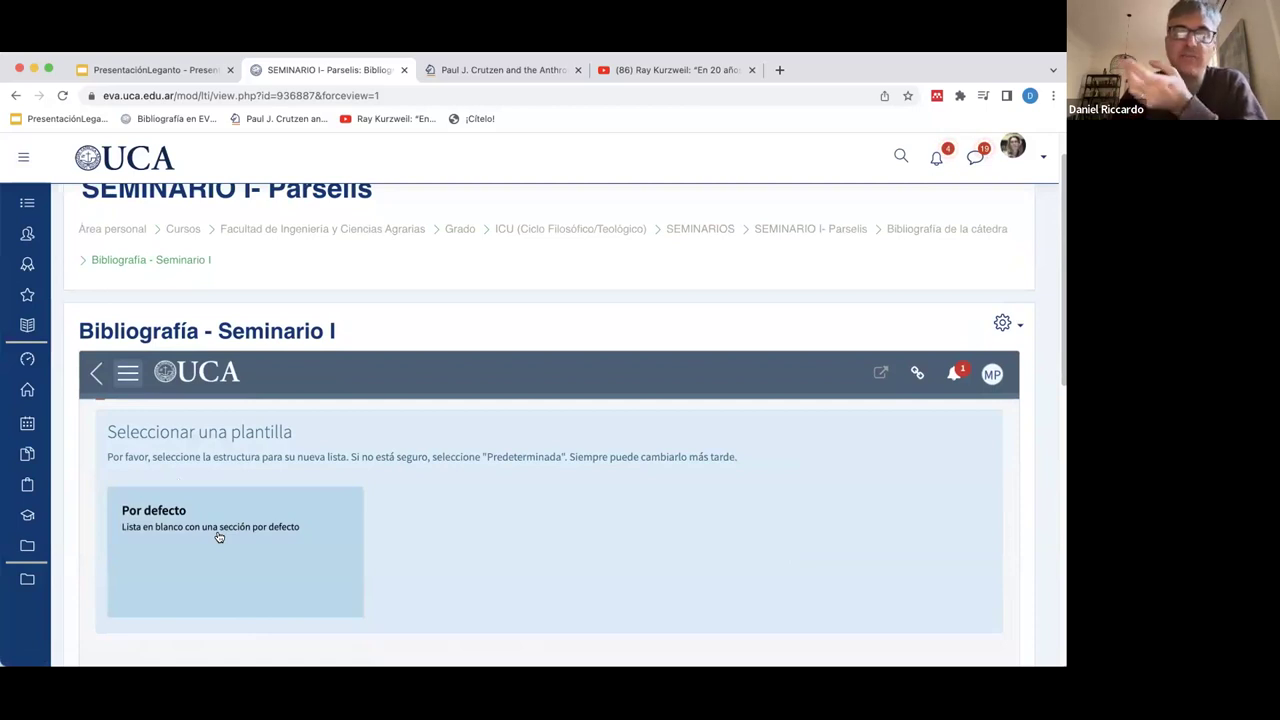
pyautogui.click(219, 537)
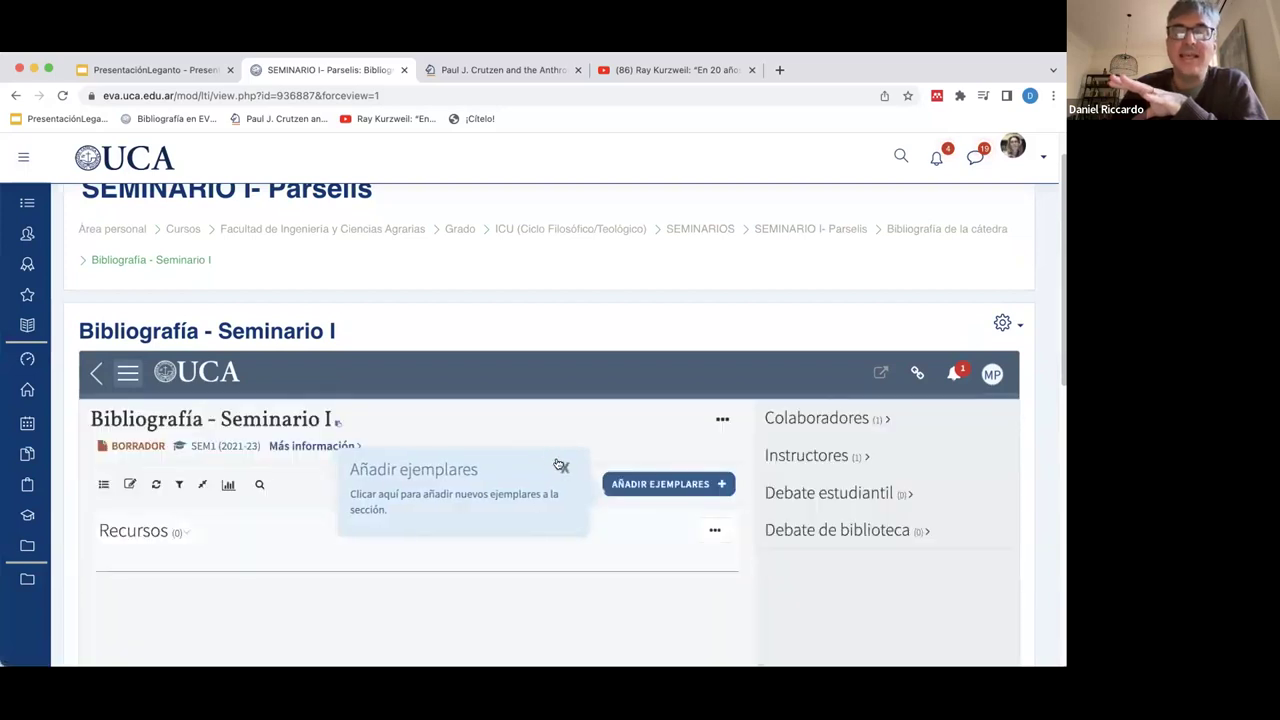
pyautogui.click(554, 463)
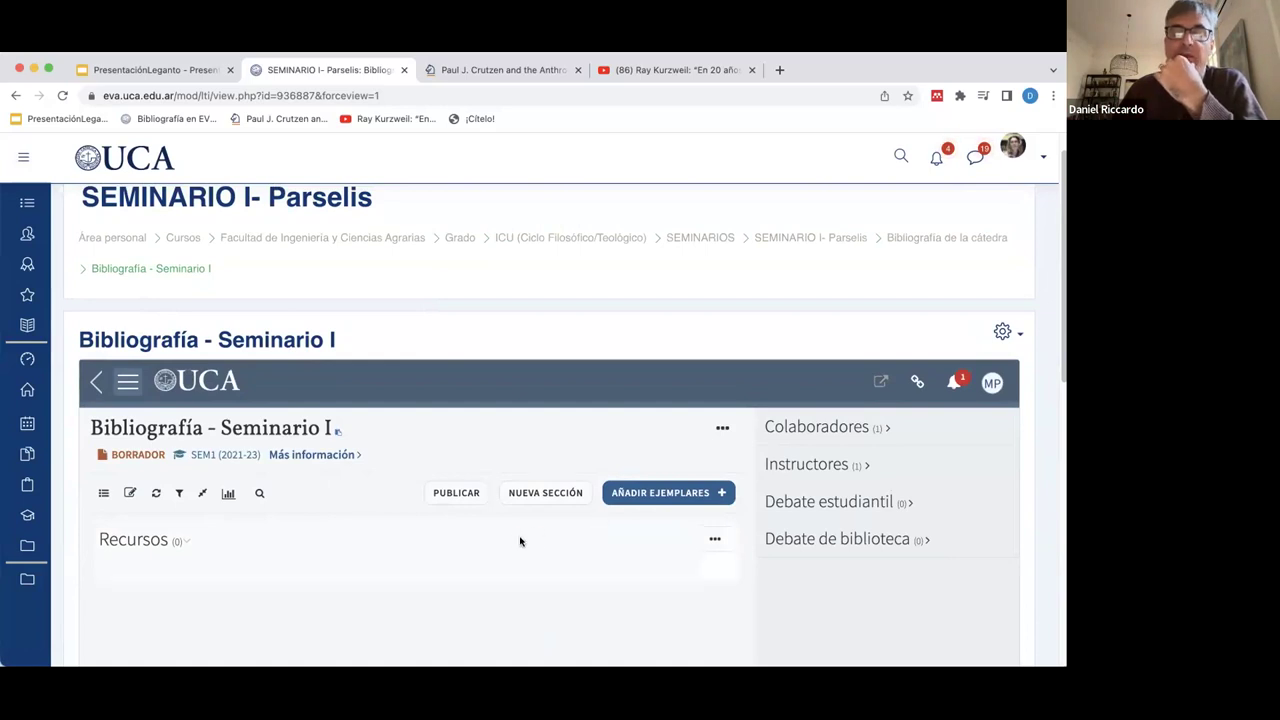
# Step: Add a new section titled 'Unidad 2. Ética' to the reading list
pyautogui.click(561, 497)
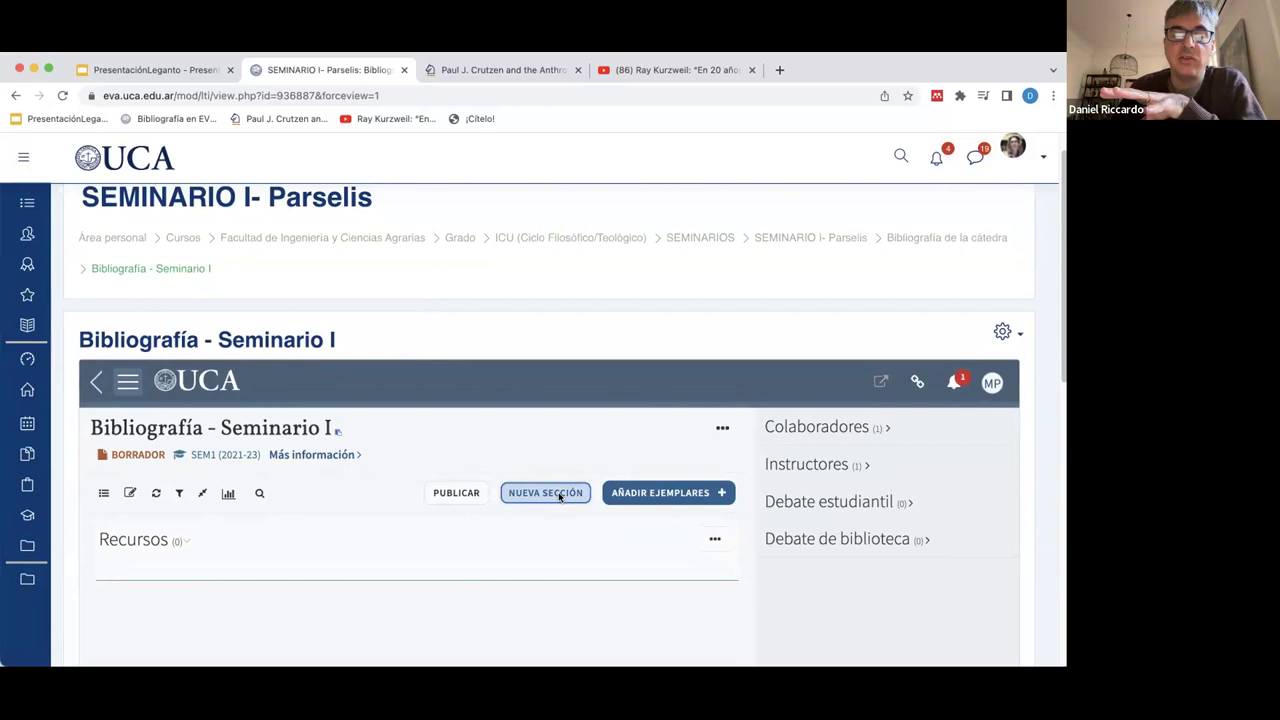
pyautogui.scroll(-2, 457, 500)
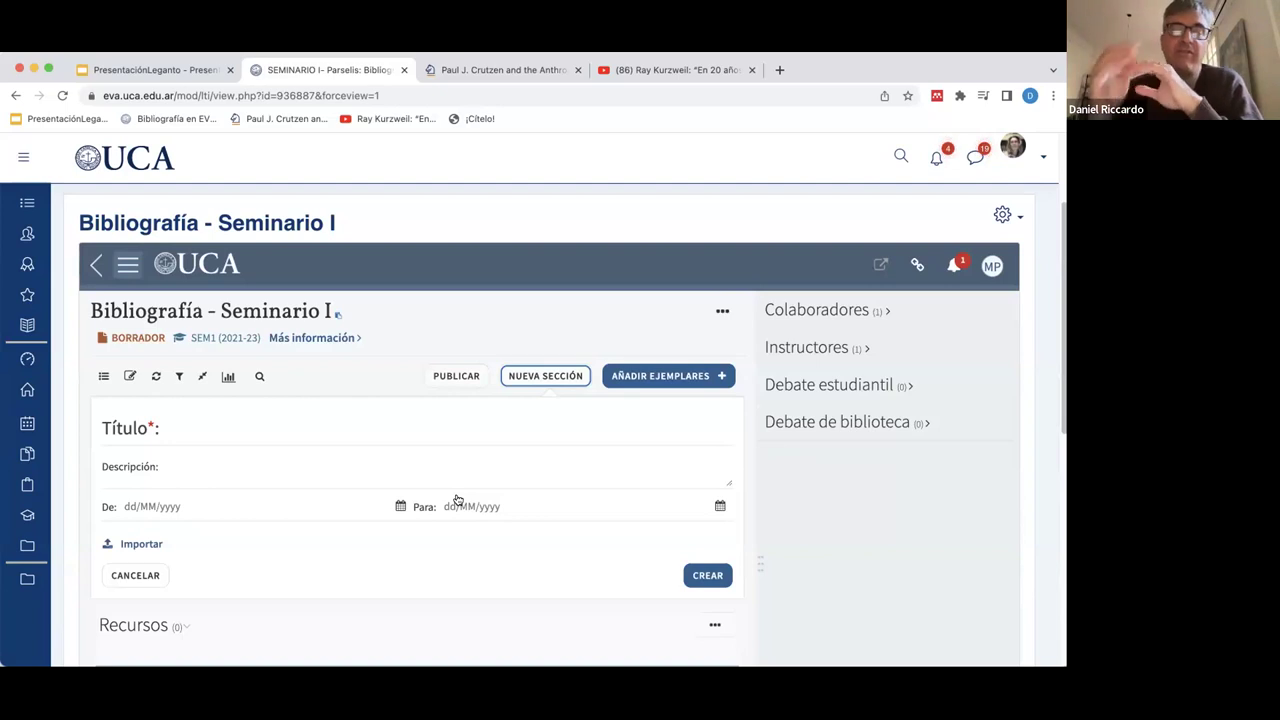
pyautogui.click(443, 436)
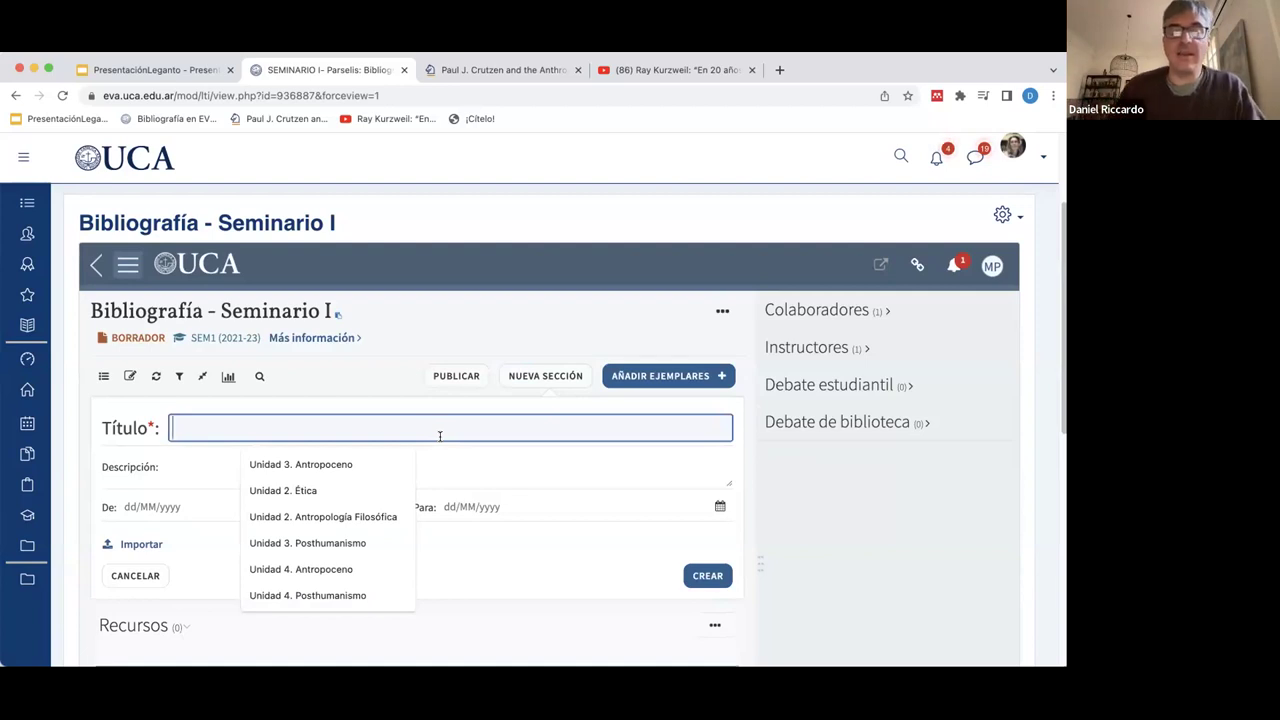
pyautogui.click(558, 377)
pyautogui.click(417, 414)
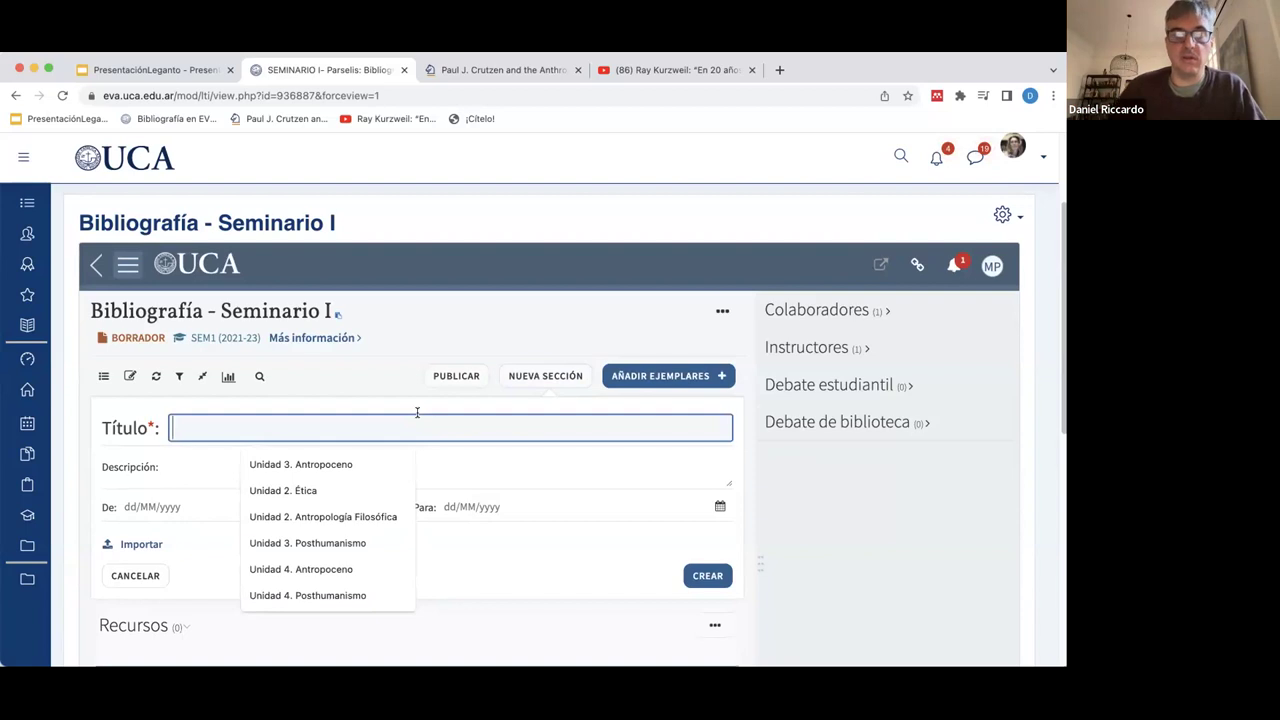
pyautogui.write('Unidad 2. Ética')
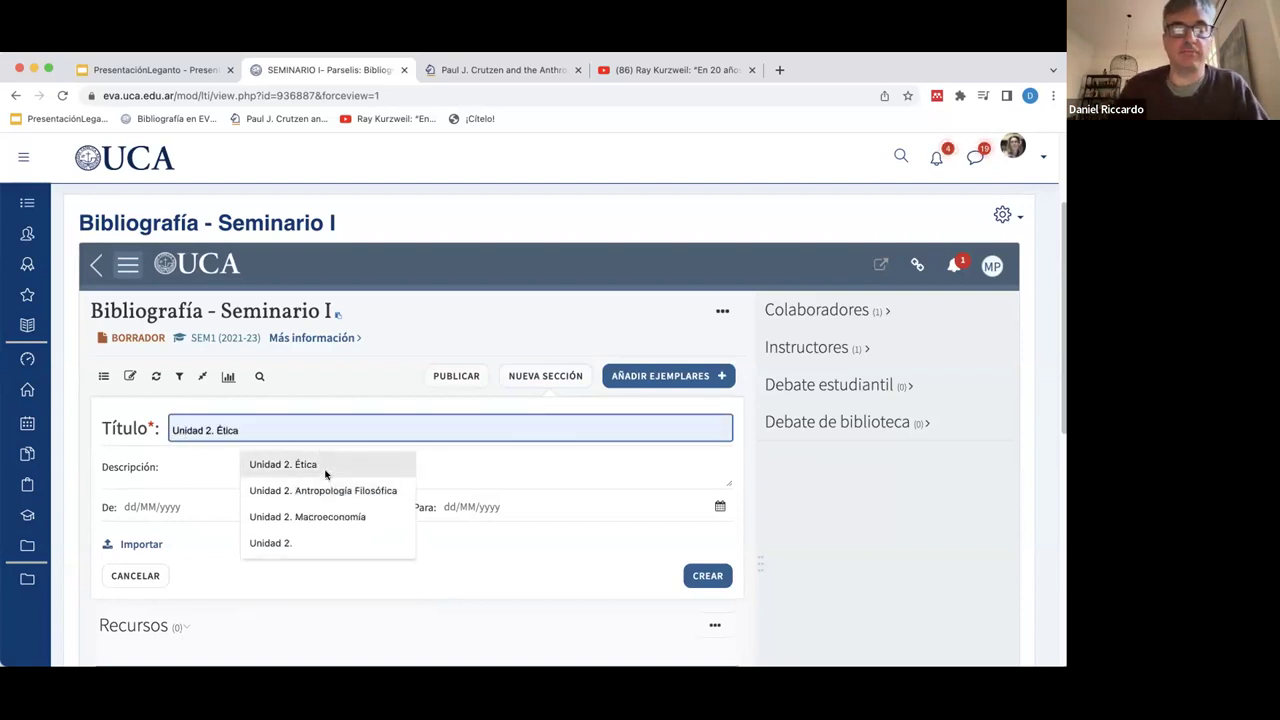
pyautogui.click(326, 466)
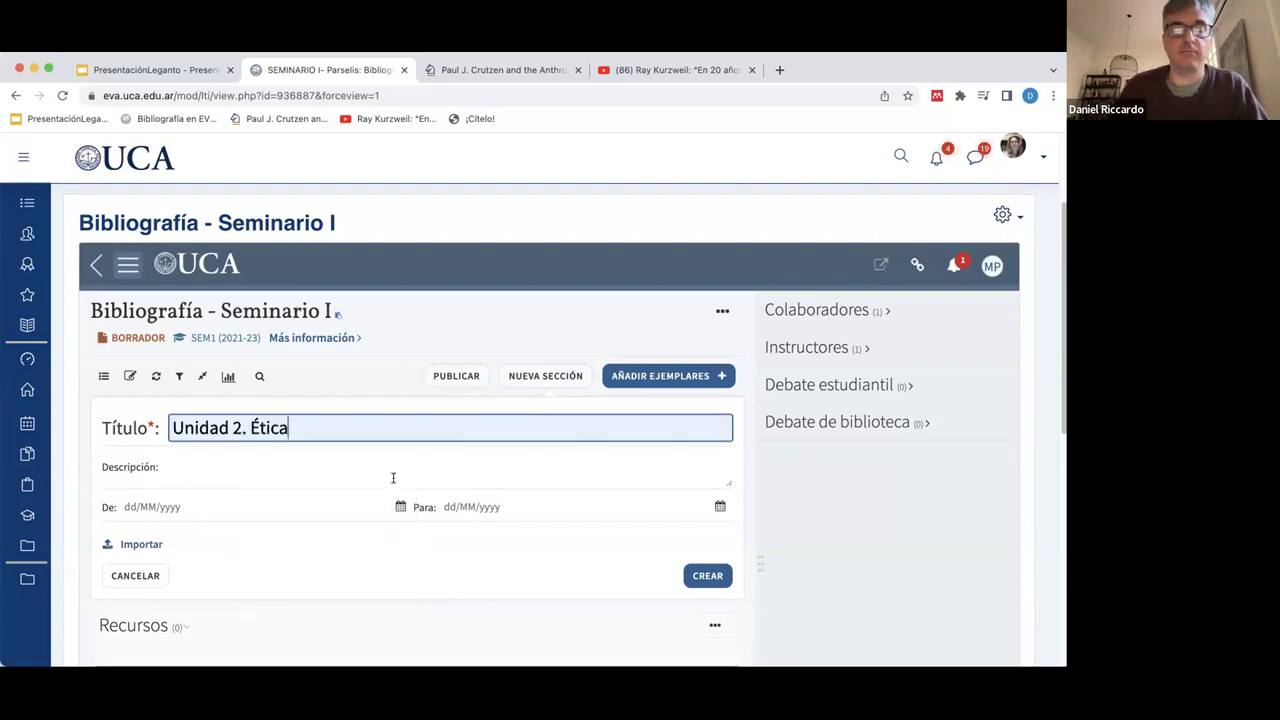
pyautogui.click(712, 576)
# Step: Add a second section titled 'Unidad 3. Antropoceno'
pyautogui.click(530, 380)
pyautogui.click(337, 428)
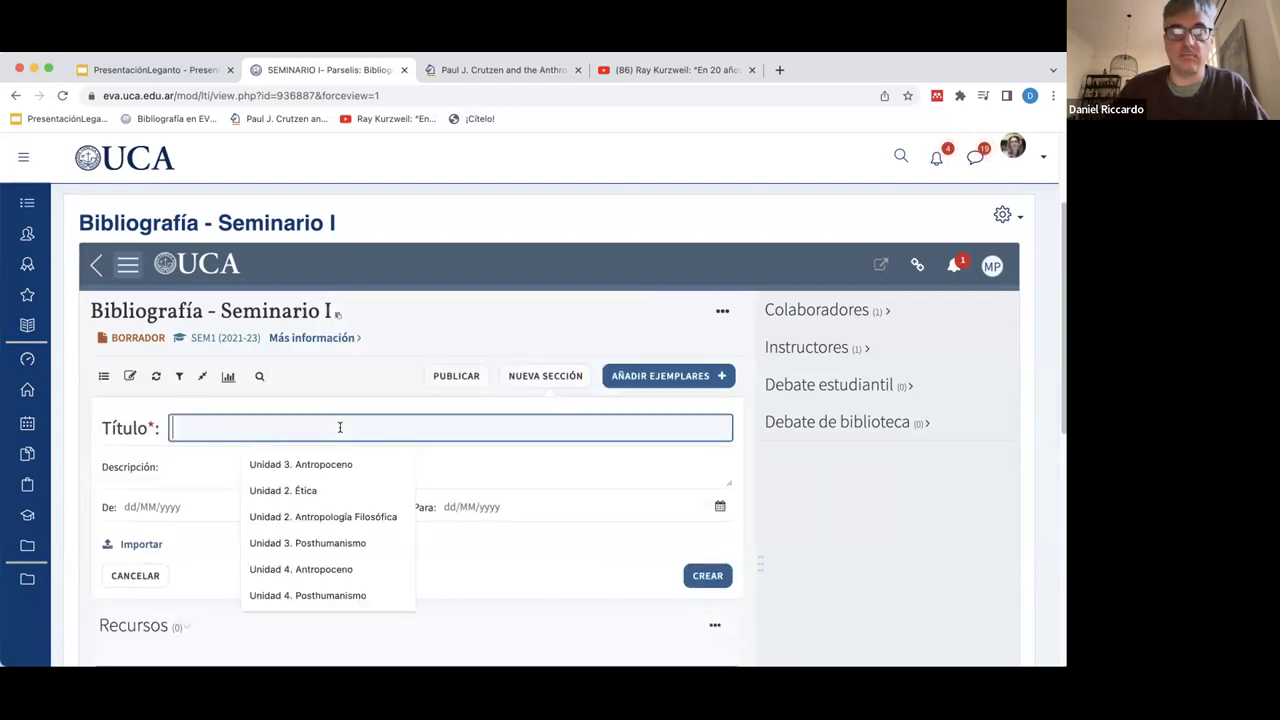
pyautogui.write('Unidad 3.')
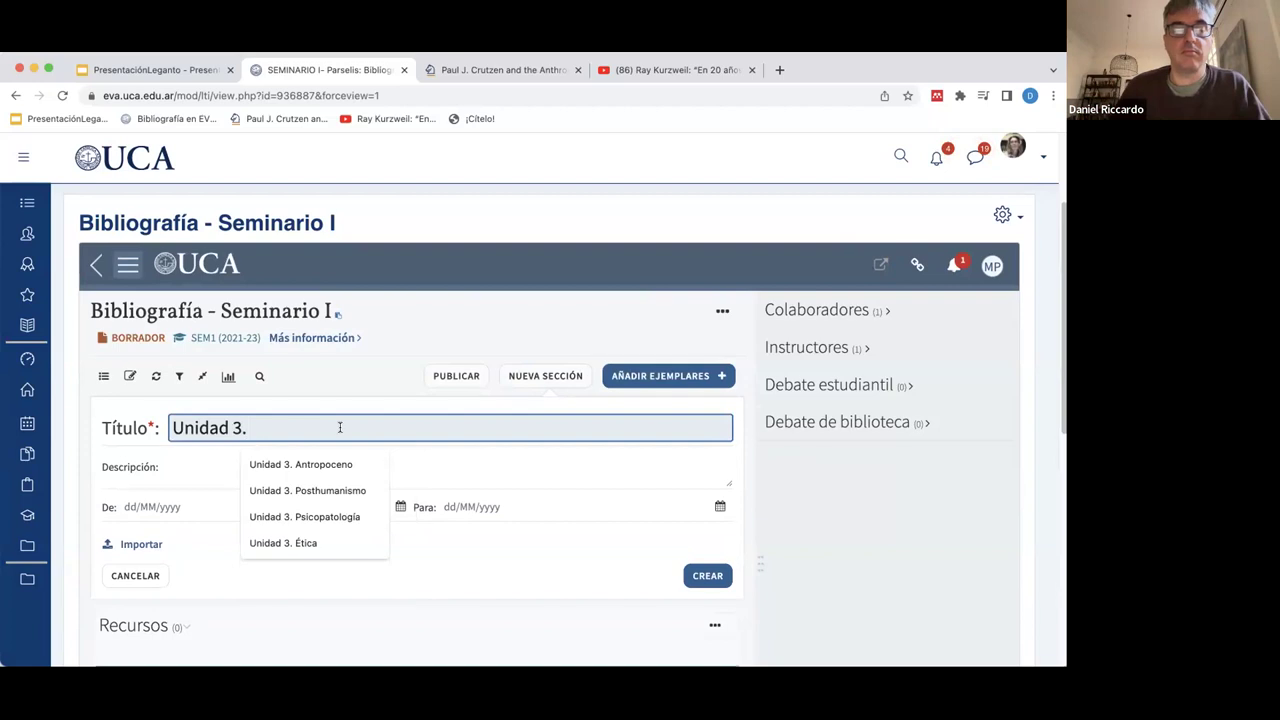
pyautogui.click(334, 464)
pyautogui.click(708, 576)
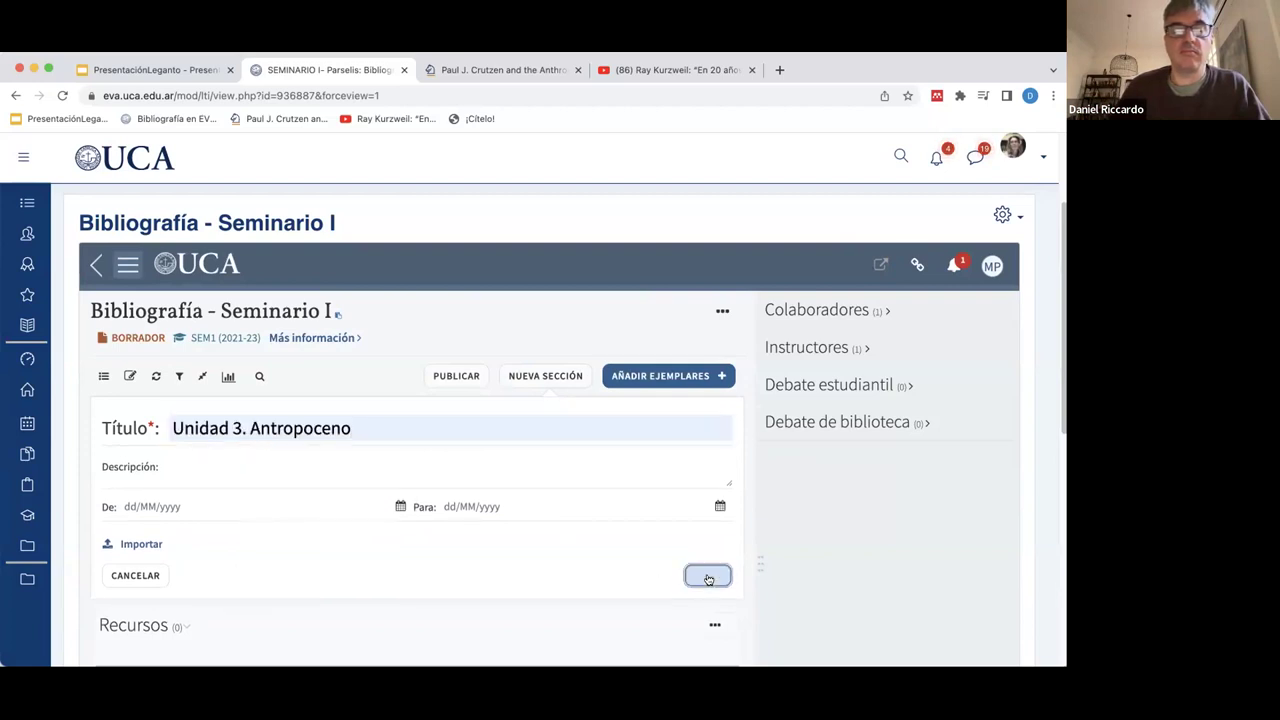
# Step: Start another new section, entering the title 'Unidad 4'
pyautogui.click(545, 378)
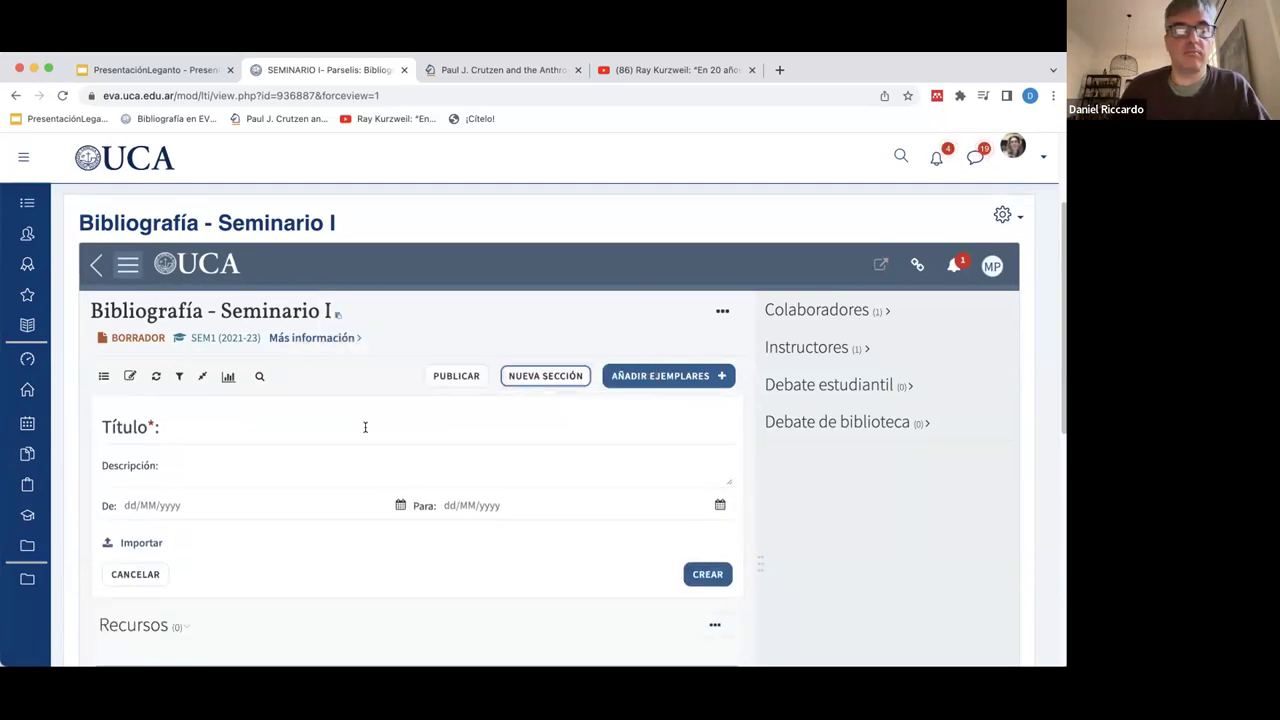
pyautogui.click(353, 425)
pyautogui.write('Yi')
pyautogui.press('BackSpace')
pyautogui.press('BackSpace')
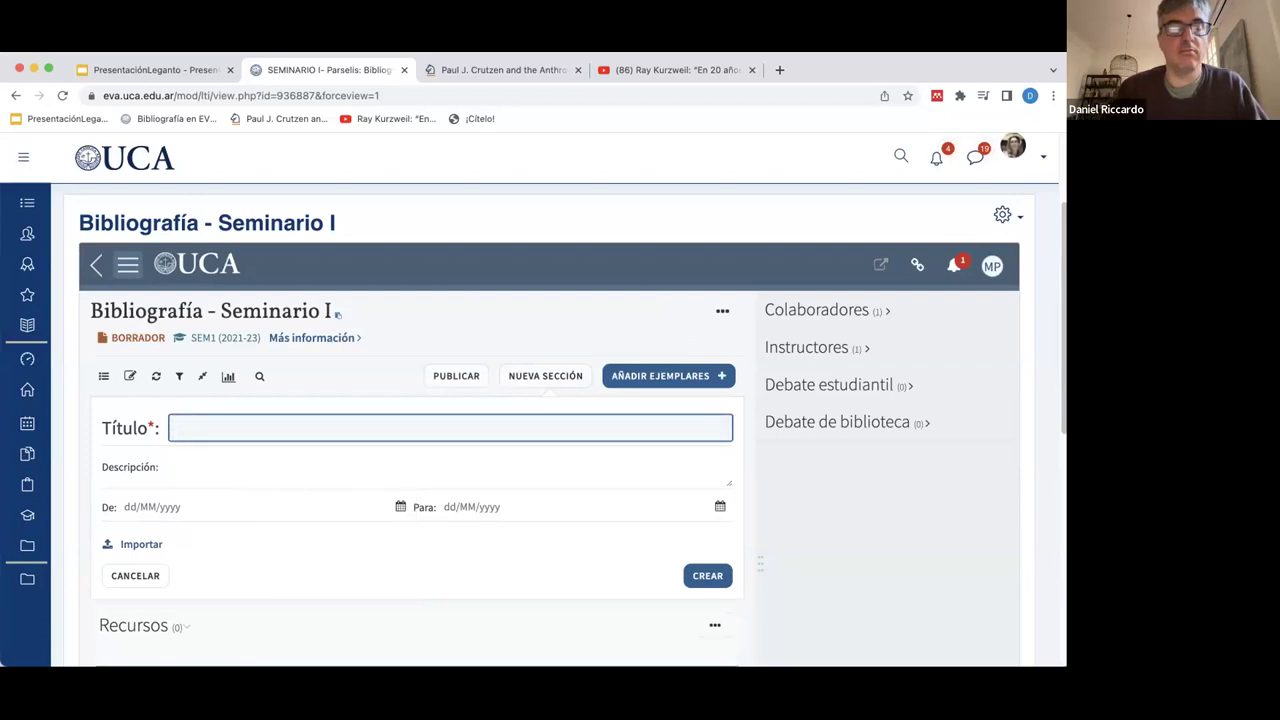
pyautogui.write('Unidad 4. Posthumanismo')
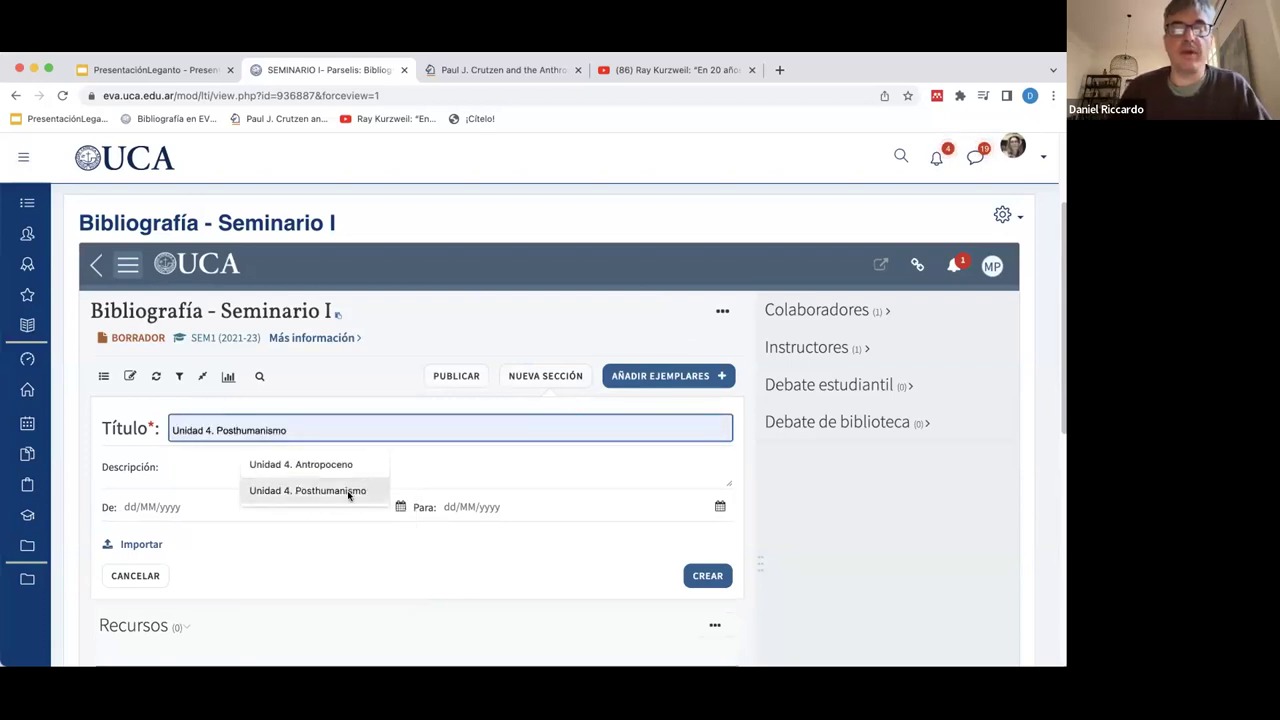
# Step: Create the section 'Unidad 4. Posthumanismo'
pyautogui.click(349, 491)
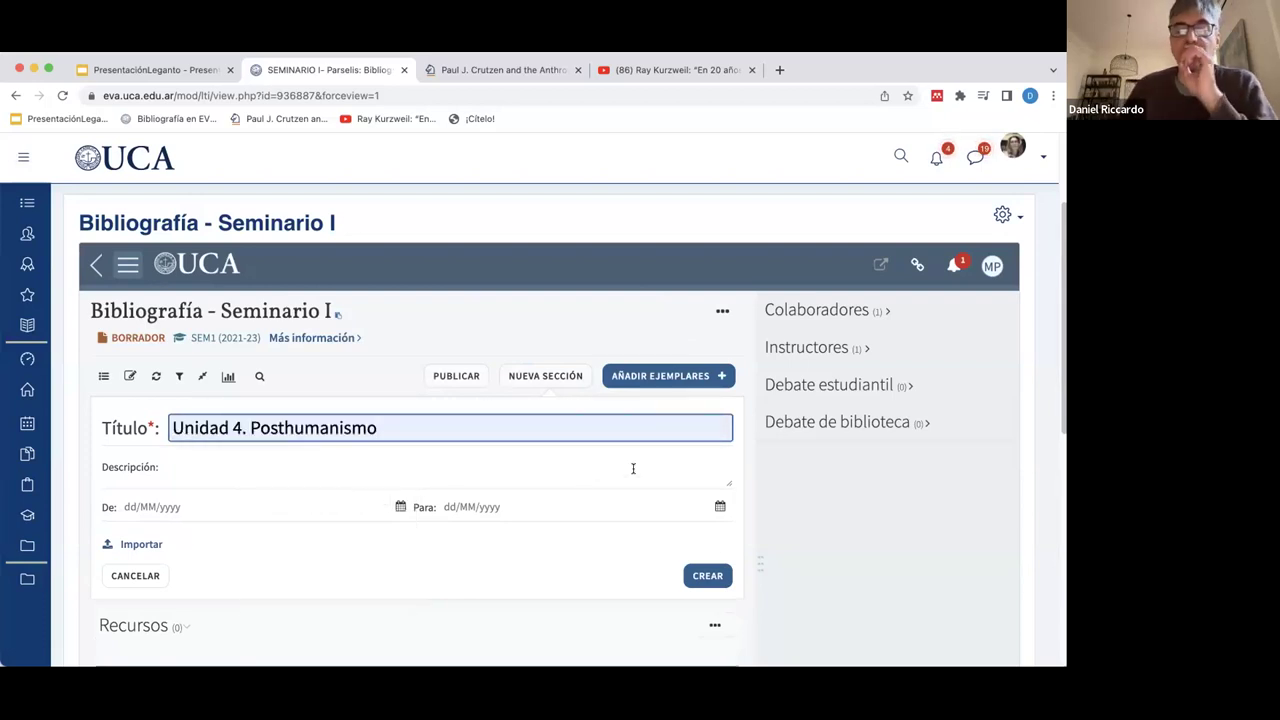
pyautogui.click(712, 576)
pyautogui.scroll(-1, 494, 514)
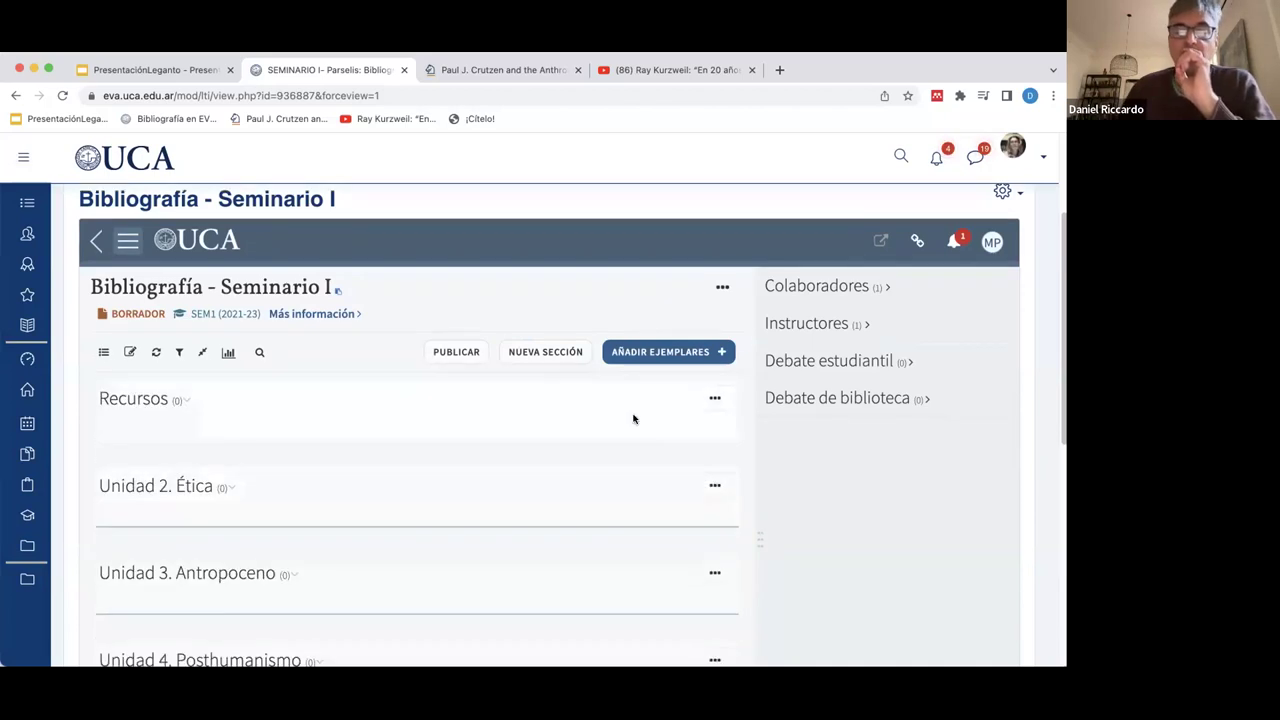
# Step: Delete the empty Recursos section and try moving Unidad 2. Ética below Unidad 3
pyautogui.click(715, 399)
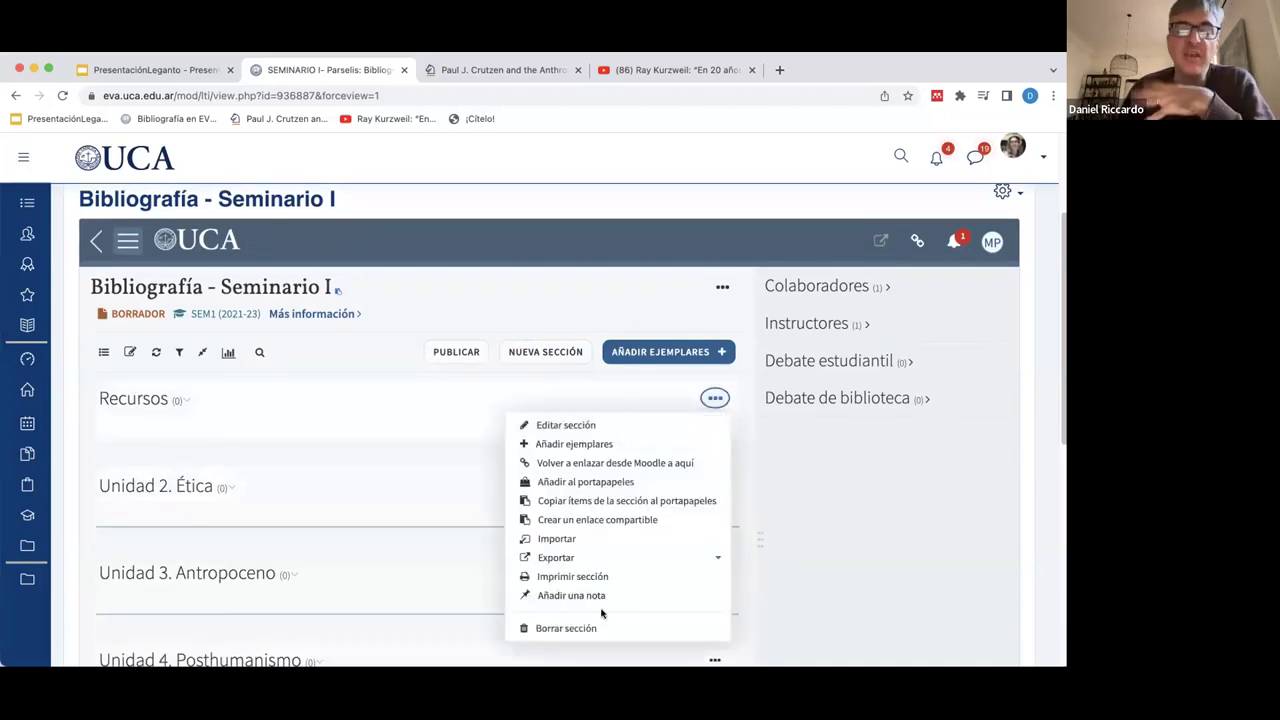
pyautogui.click(731, 272)
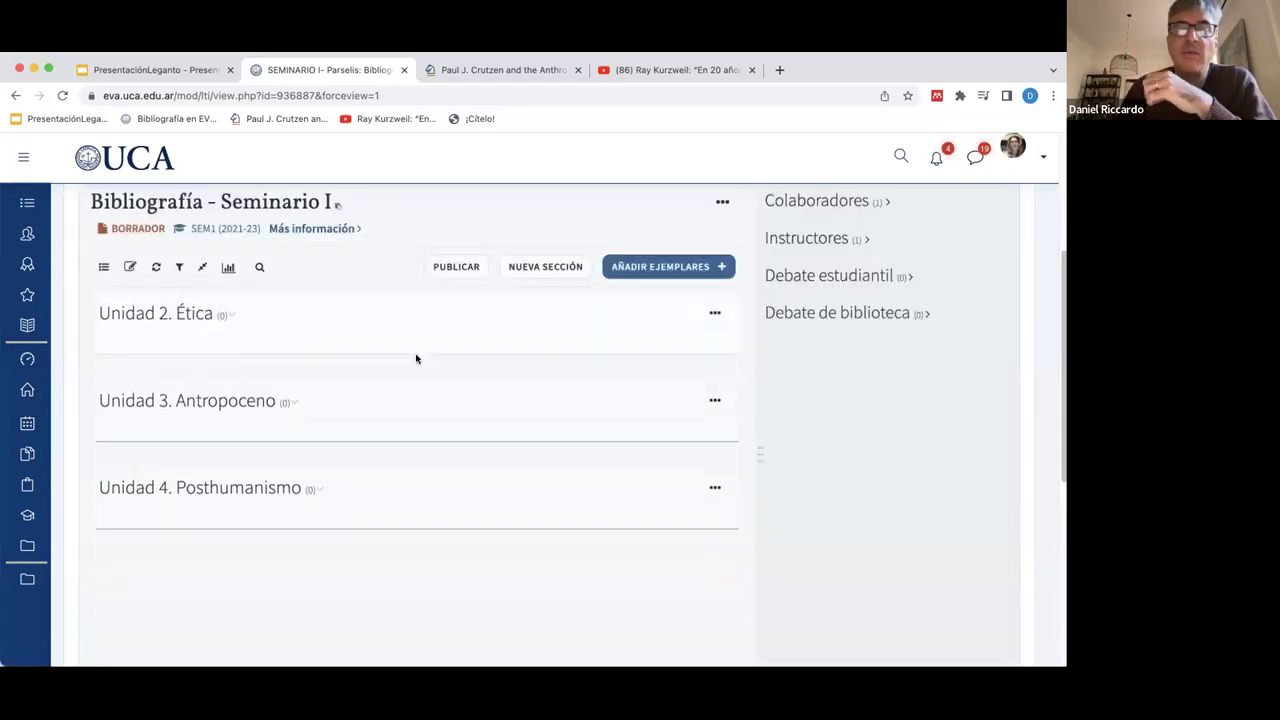
pyautogui.click(229, 315)
pyautogui.moveTo(741, 337); pyautogui.dragTo(728, 410)
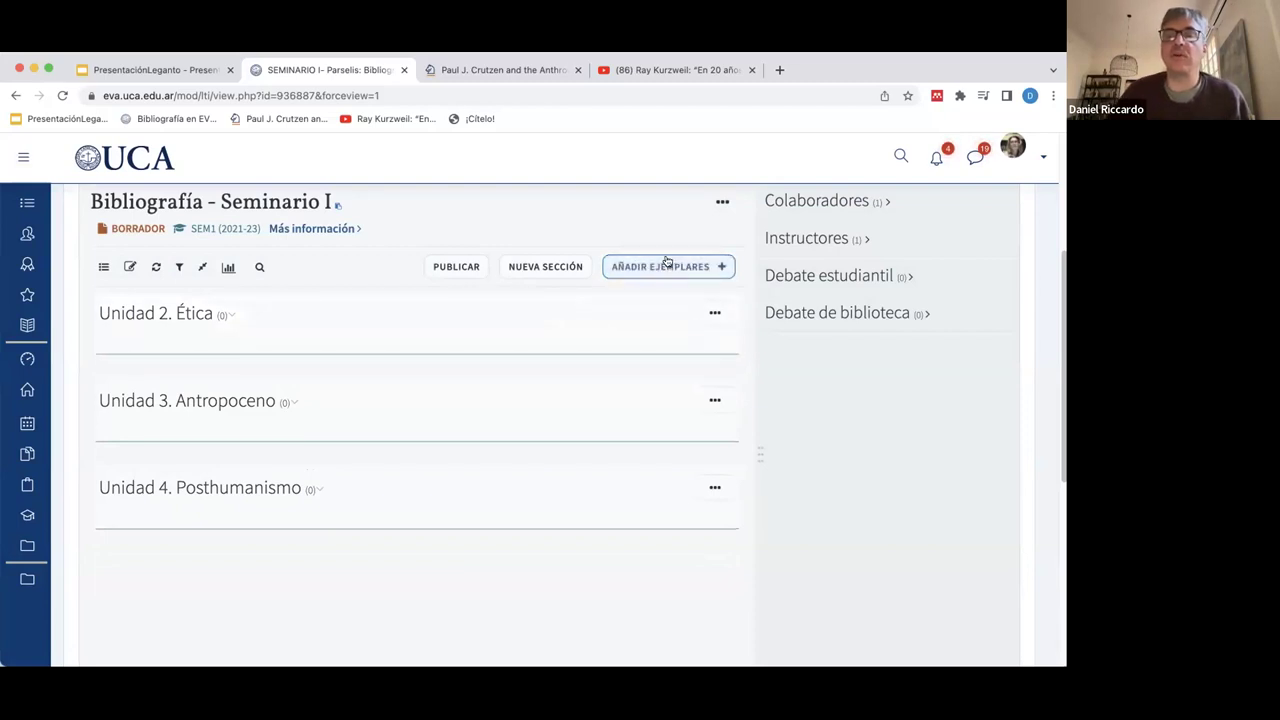
pyautogui.scroll(2, 667, 262)
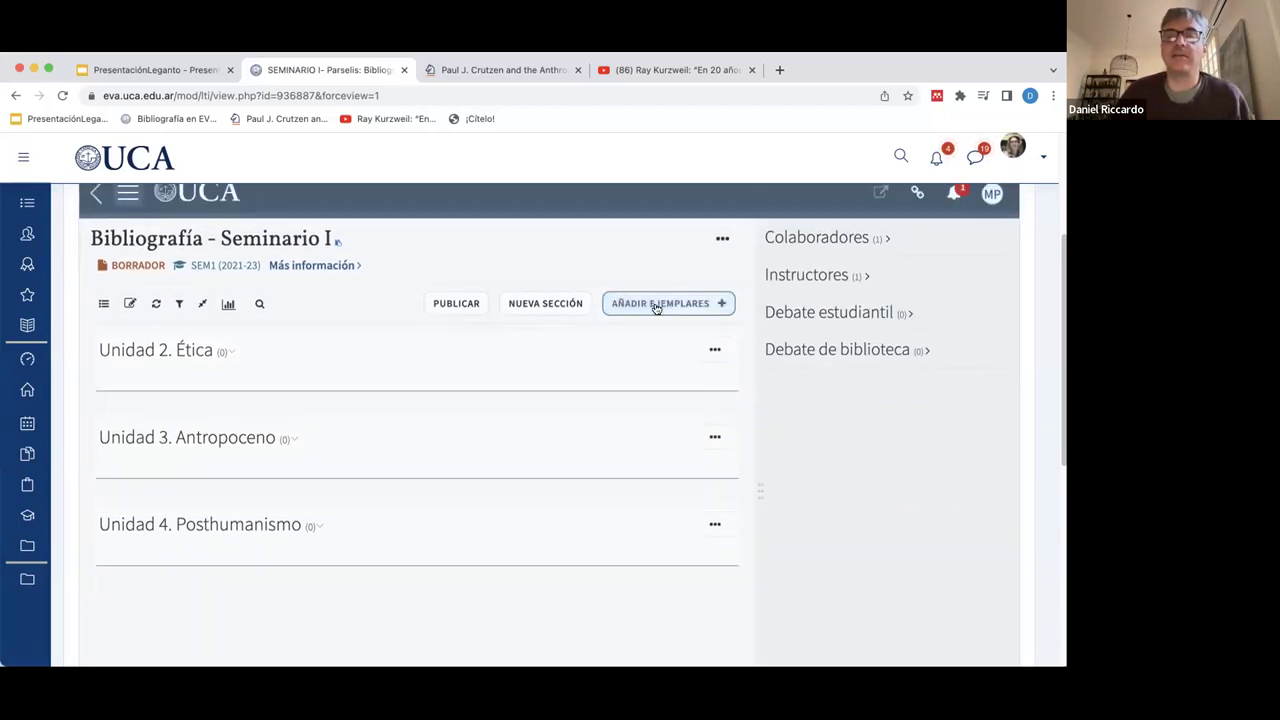
# Step: Delete the ¡Cítelo! browser bookmark and open Leganto's new-search form for adding items
pyautogui.click(656, 308)
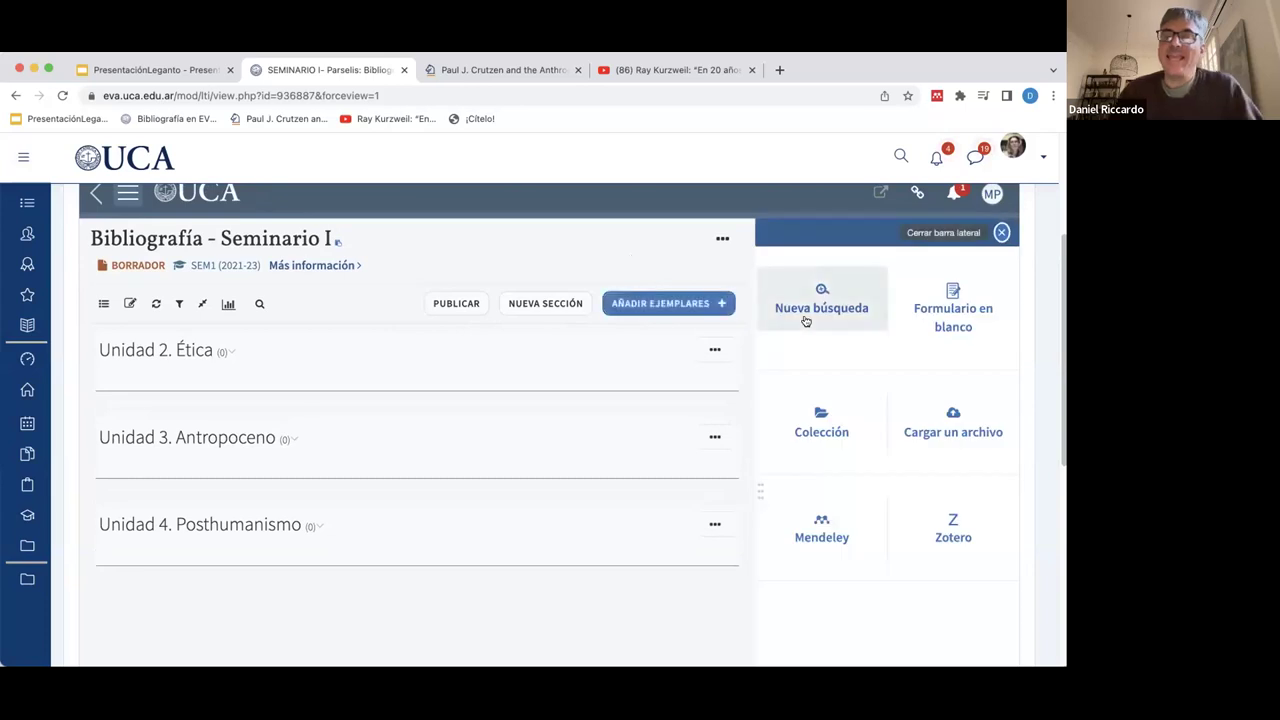
pyautogui.scroll(1, 808, 337)
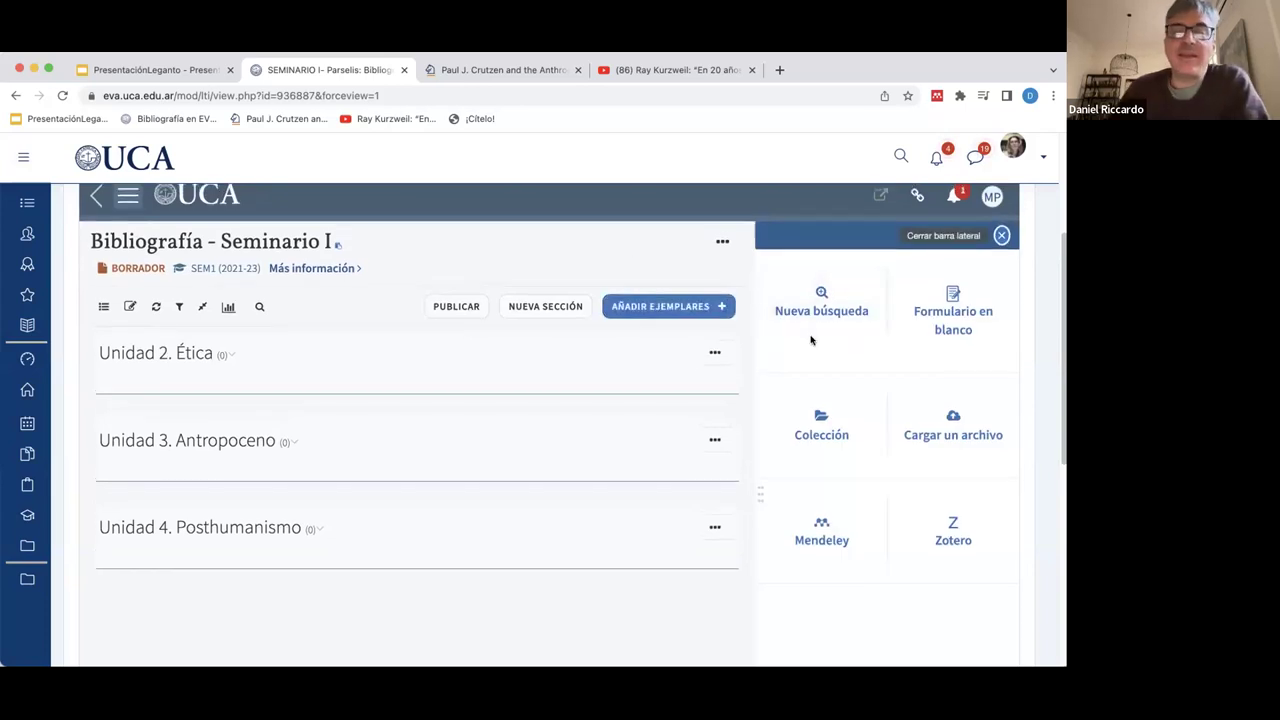
pyautogui.rightClick(482, 118)
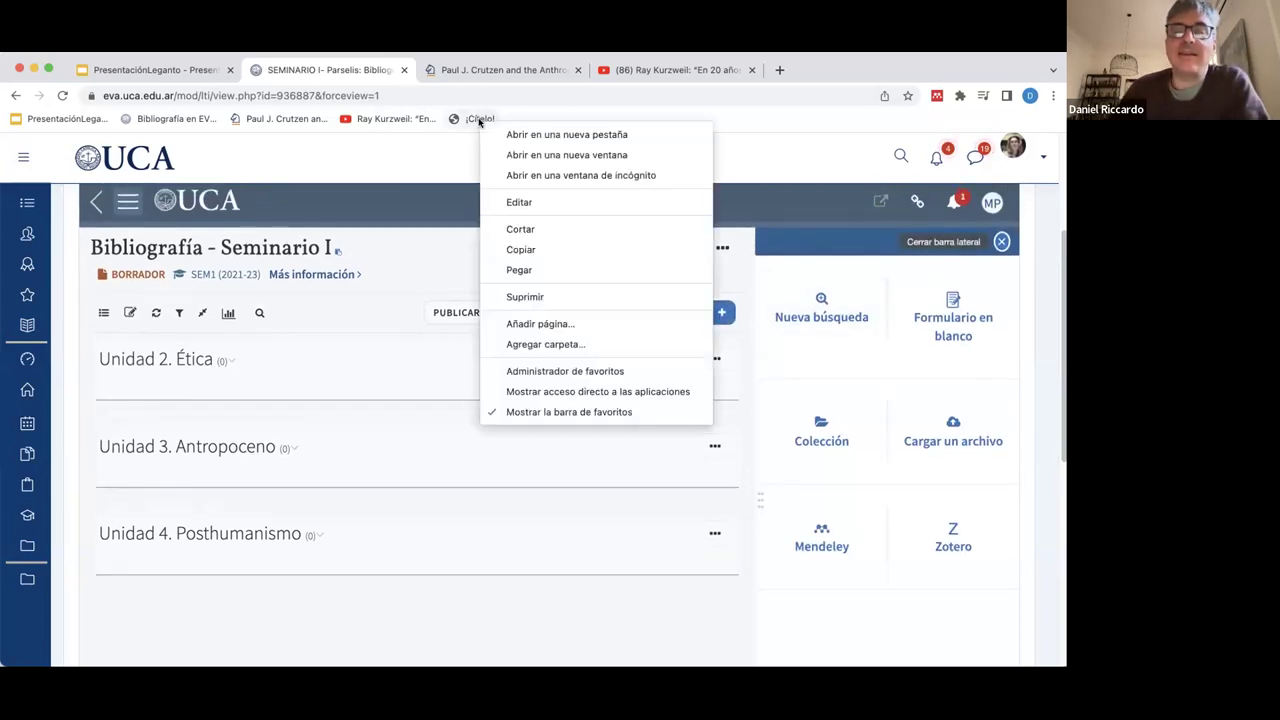
pyautogui.click(524, 296)
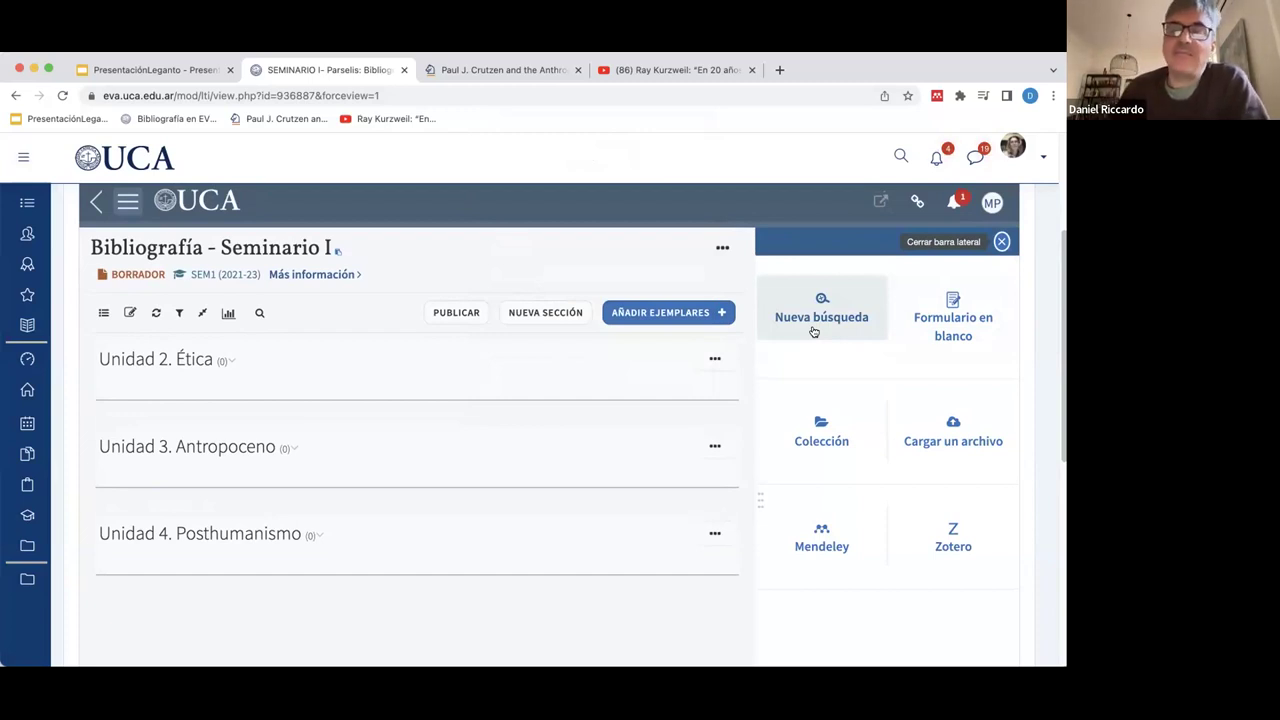
pyautogui.click(814, 331)
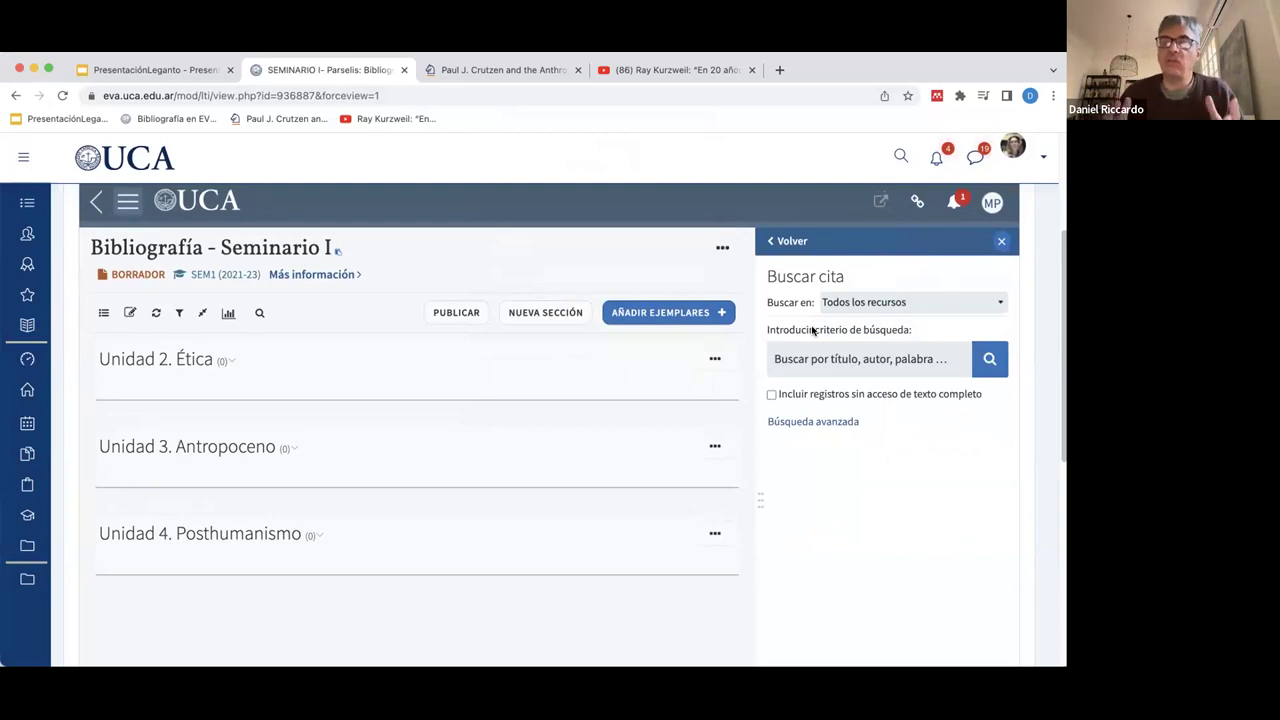
# Step: Search ebooks only for 'etica nicomaco aristoteles'
pyautogui.click(870, 304)
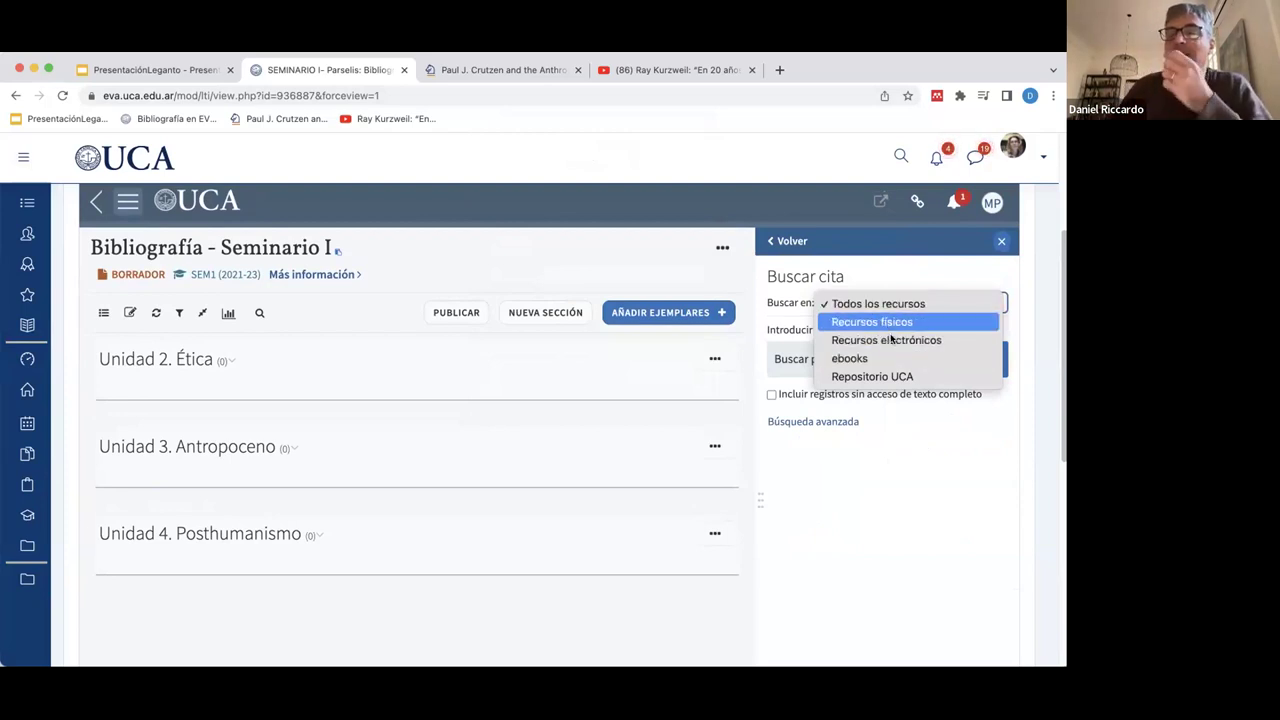
pyautogui.click(919, 435)
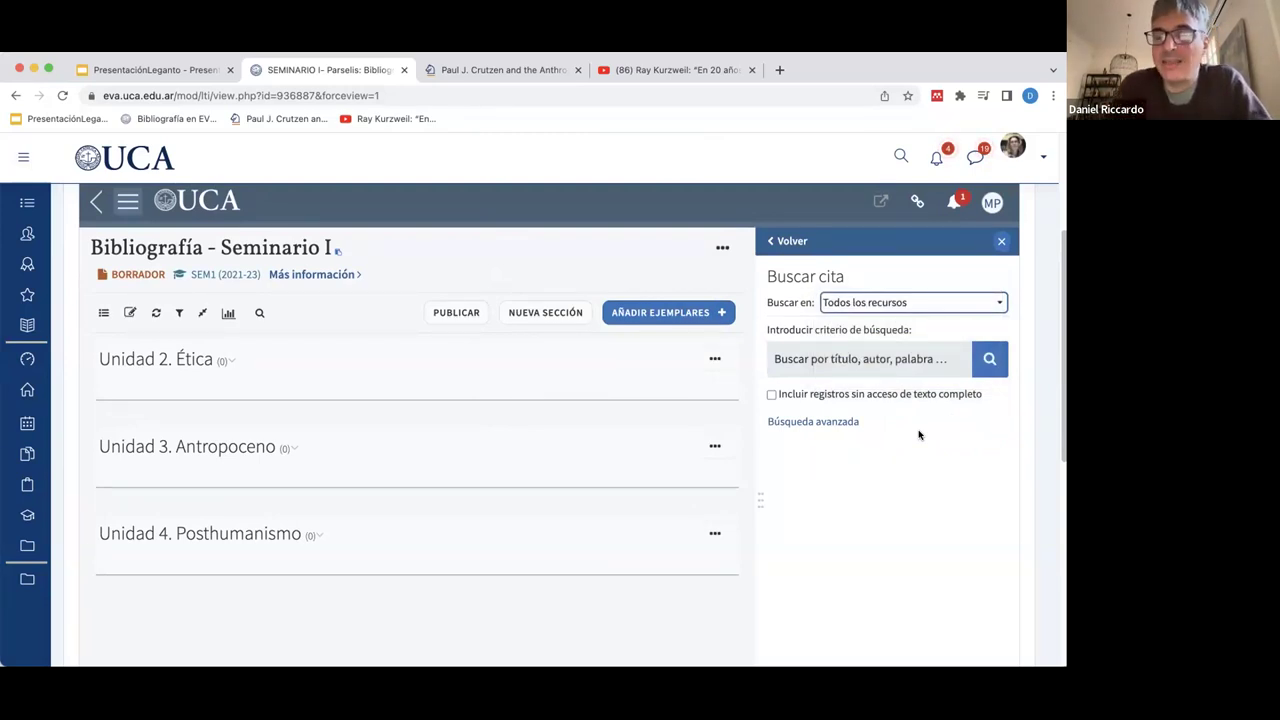
pyautogui.click(977, 304)
pyautogui.click(890, 358)
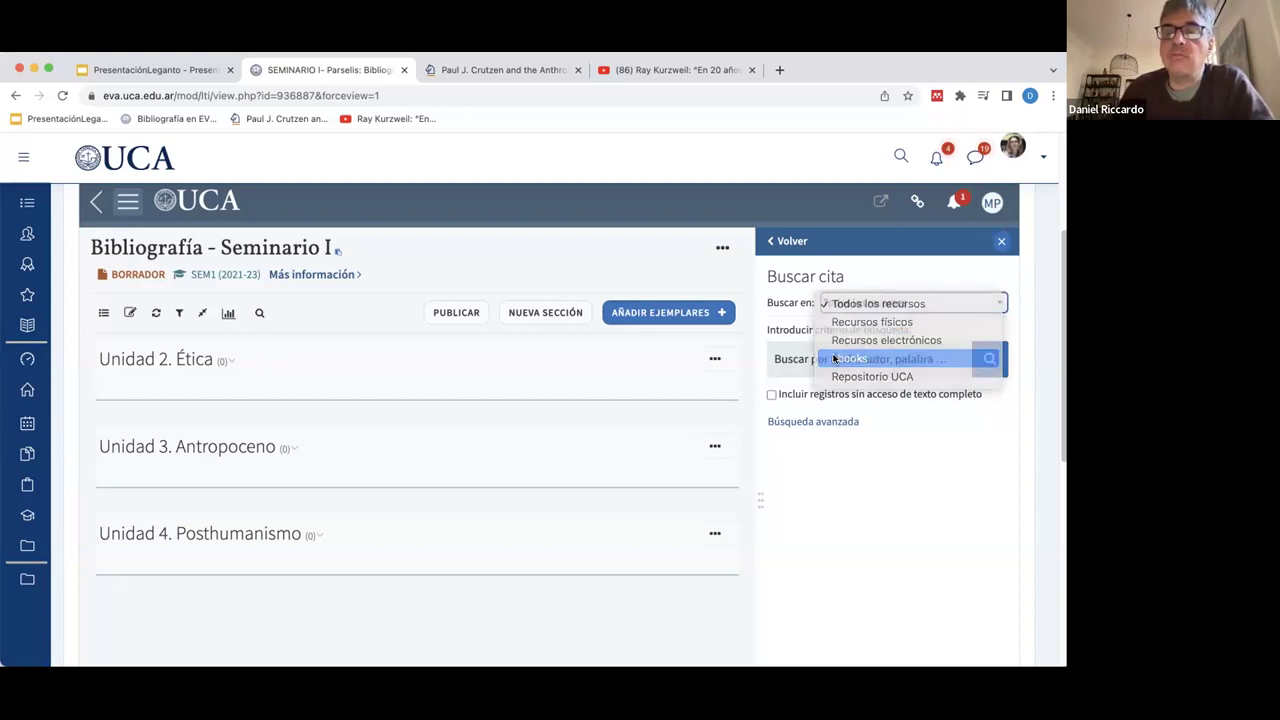
pyautogui.write('eti')
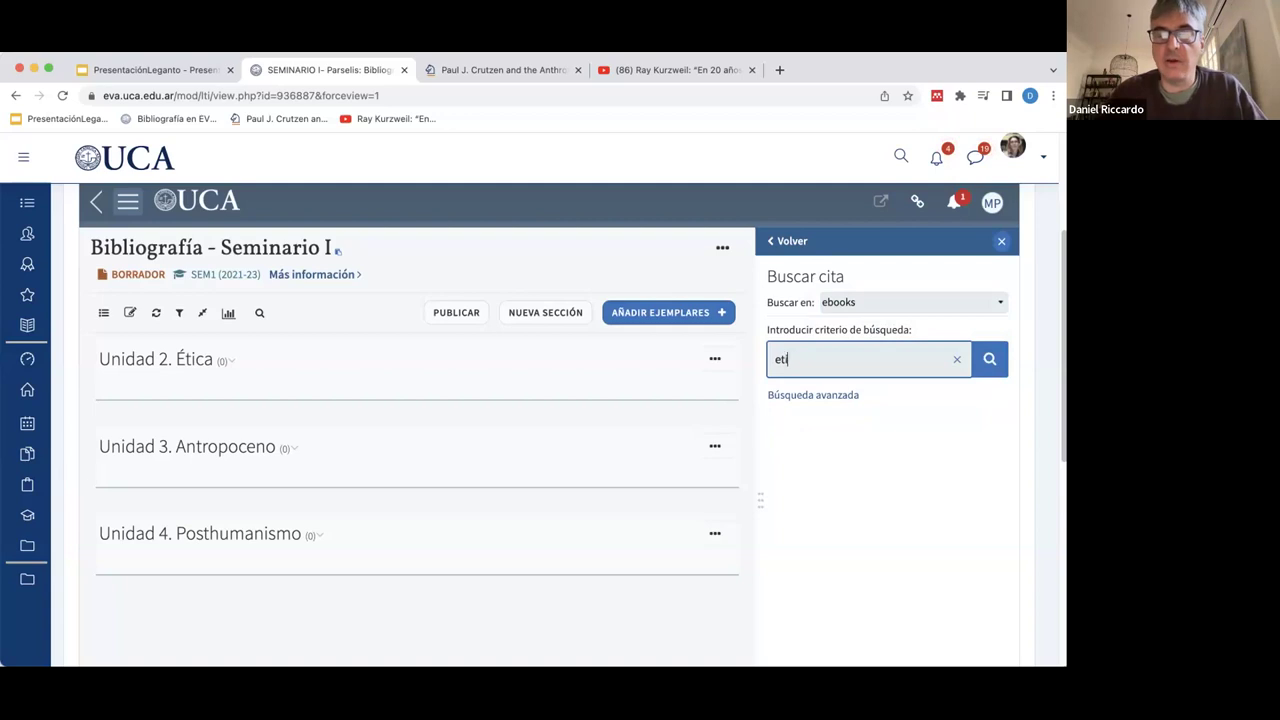
pyautogui.write('ca nicomaco ')
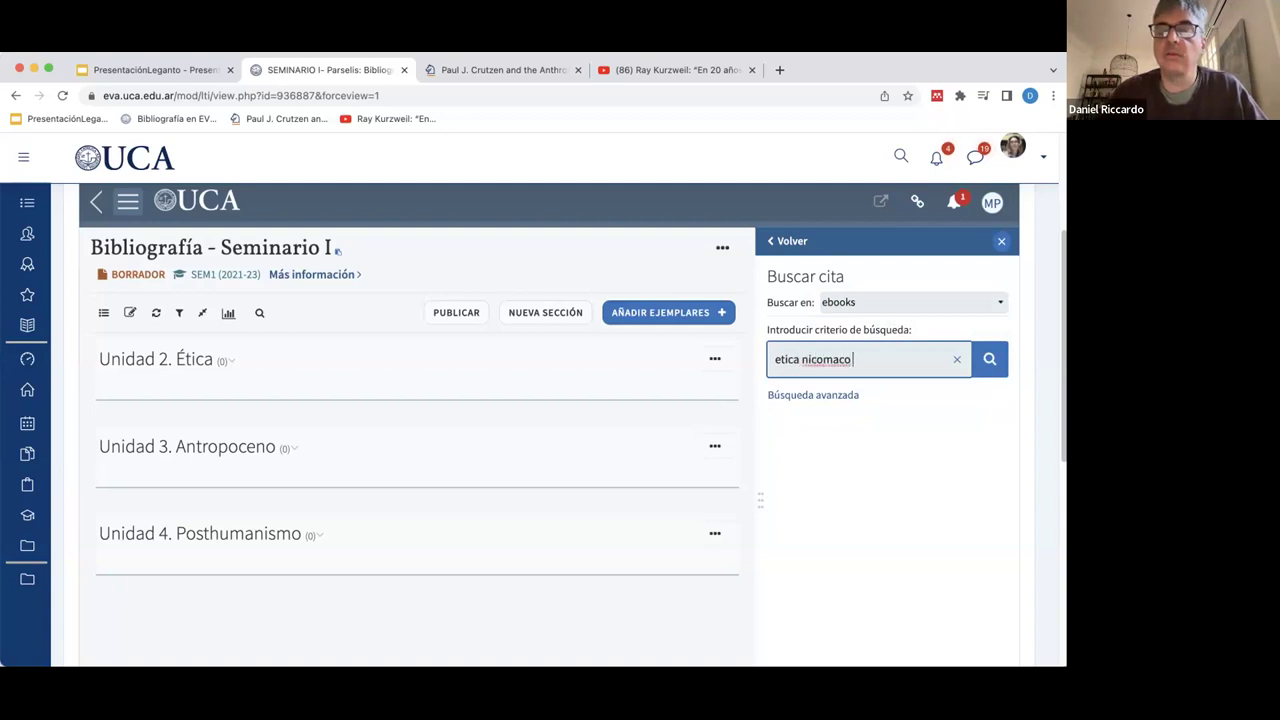
pyautogui.write('aristoteles')
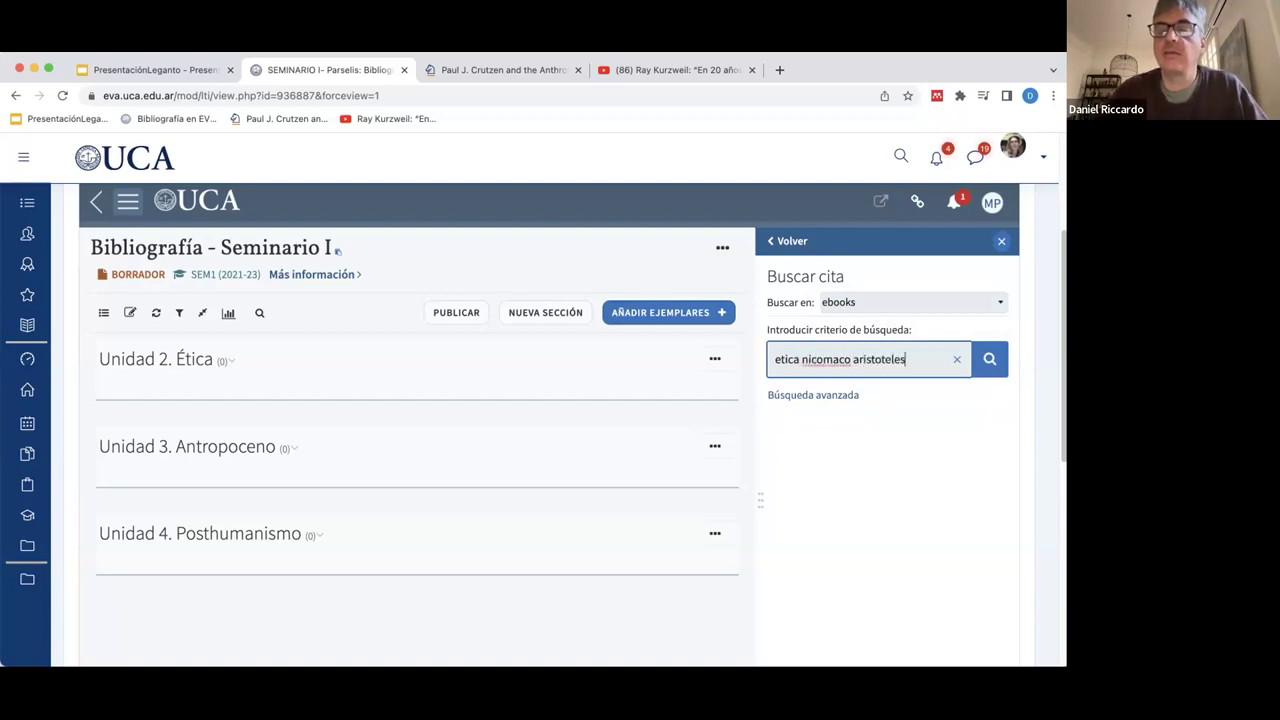
pyautogui.click(988, 363)
pyautogui.click(988, 363)
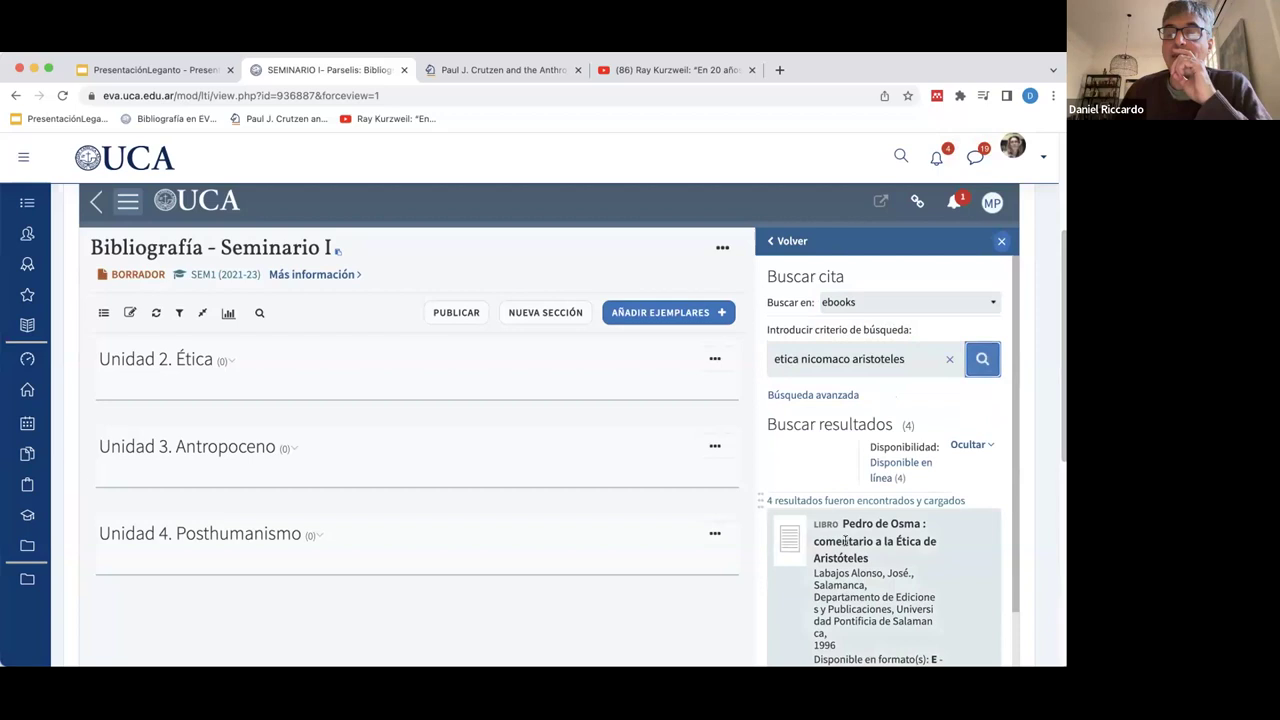
# Step: Drag the 'Ética a Nicómaco' ebook result into the Unidad 2. Ética section
pyautogui.scroll(-1, 886, 500)
pyautogui.scroll(-1, 889, 505)
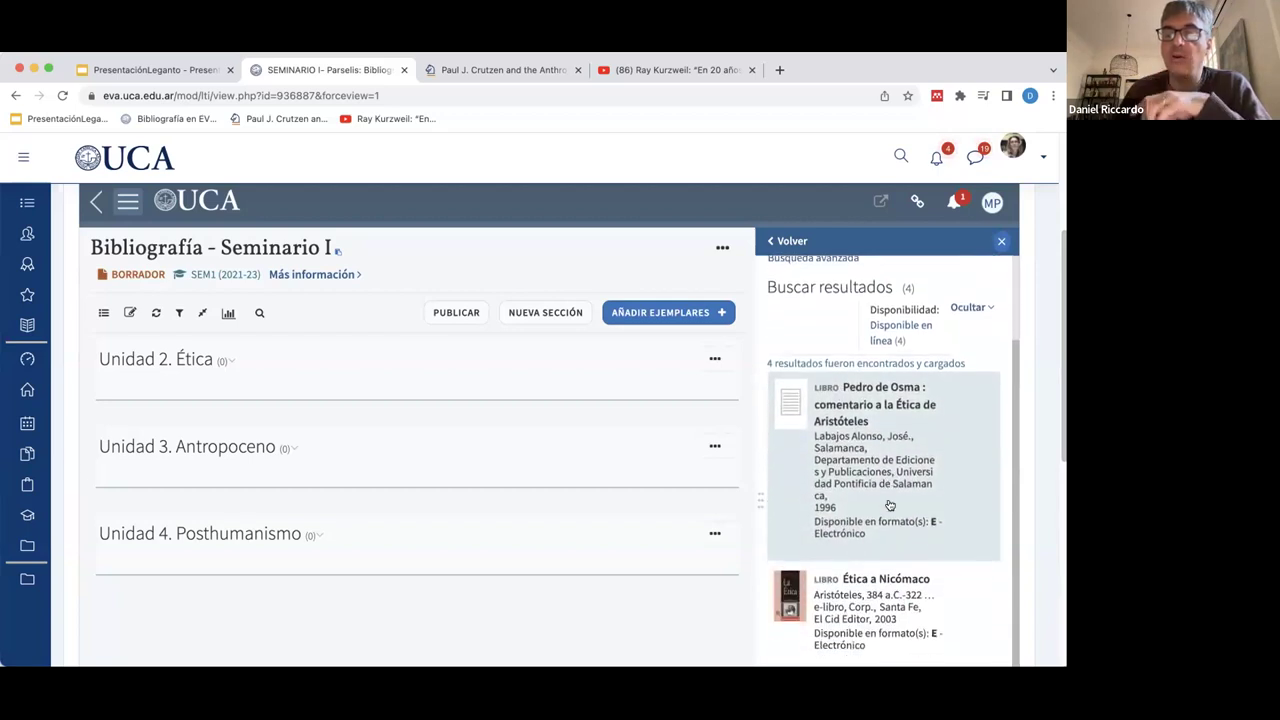
pyautogui.scroll(-2, 888, 500)
pyautogui.scroll(-1, 888, 500)
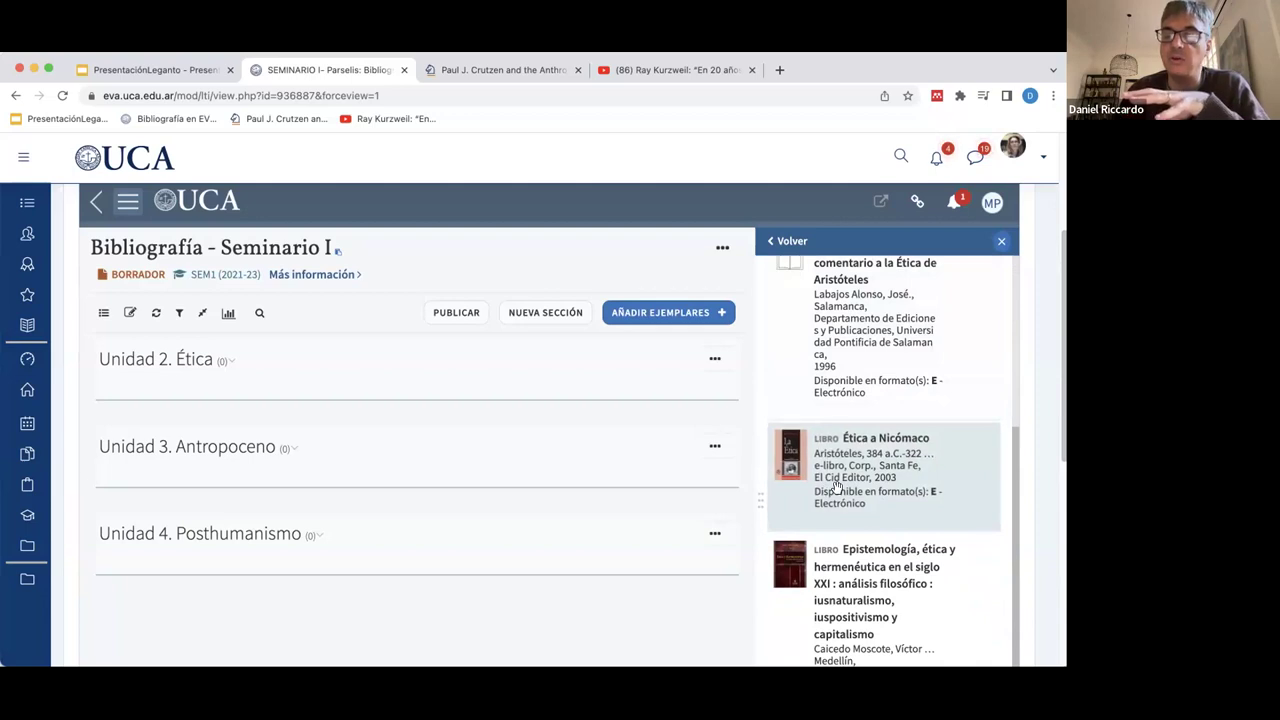
pyautogui.click(866, 470)
pyautogui.moveTo(697, 412); pyautogui.dragTo(360, 382)
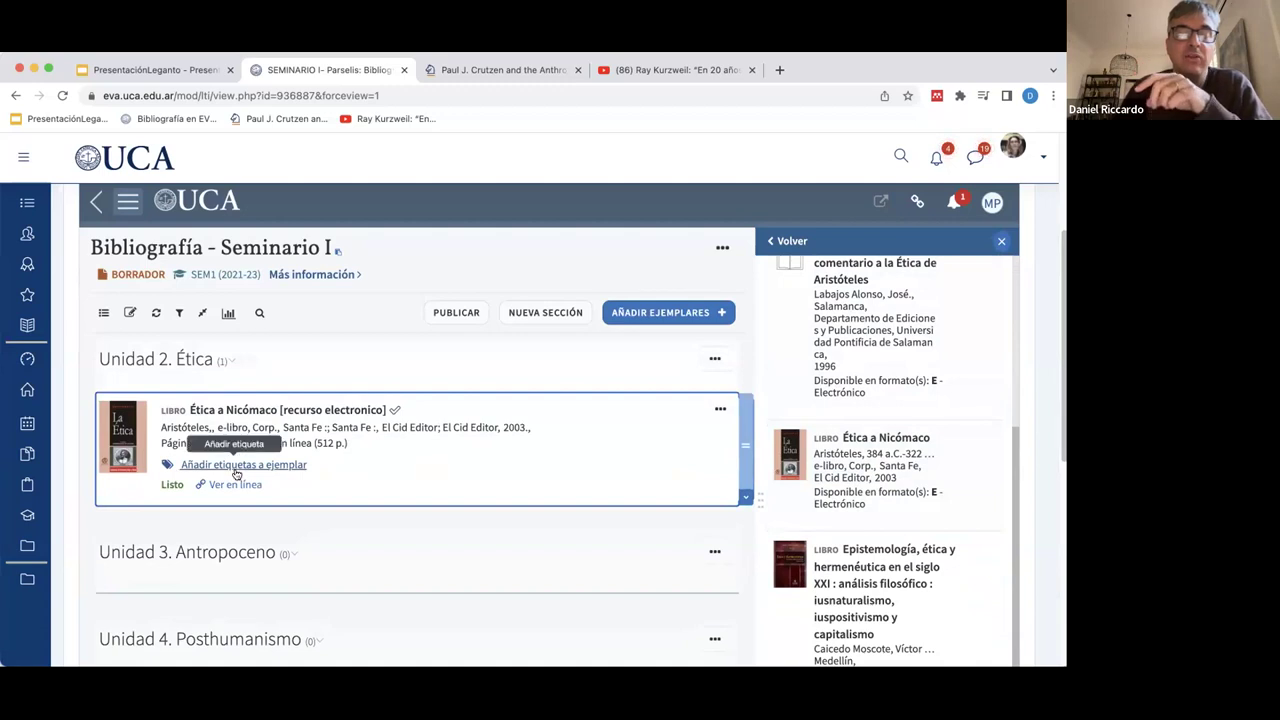
pyautogui.moveTo(165, 487)
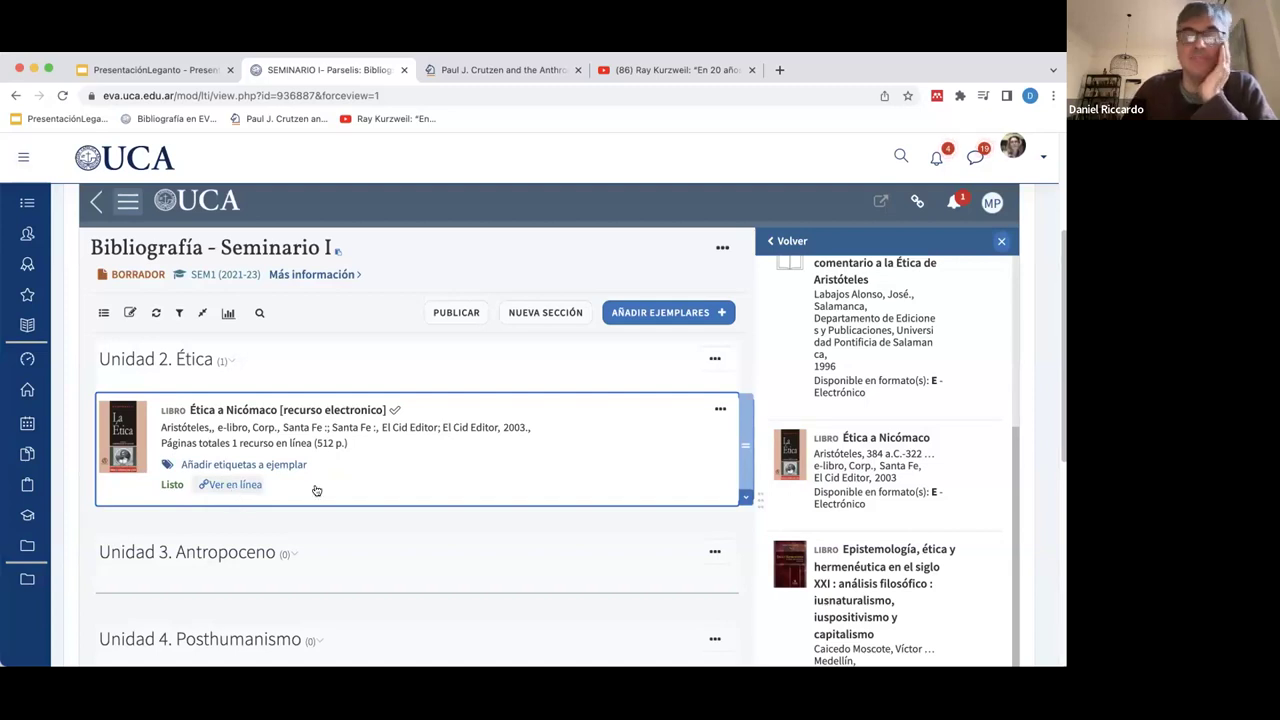
pyautogui.scroll(5, 923, 417)
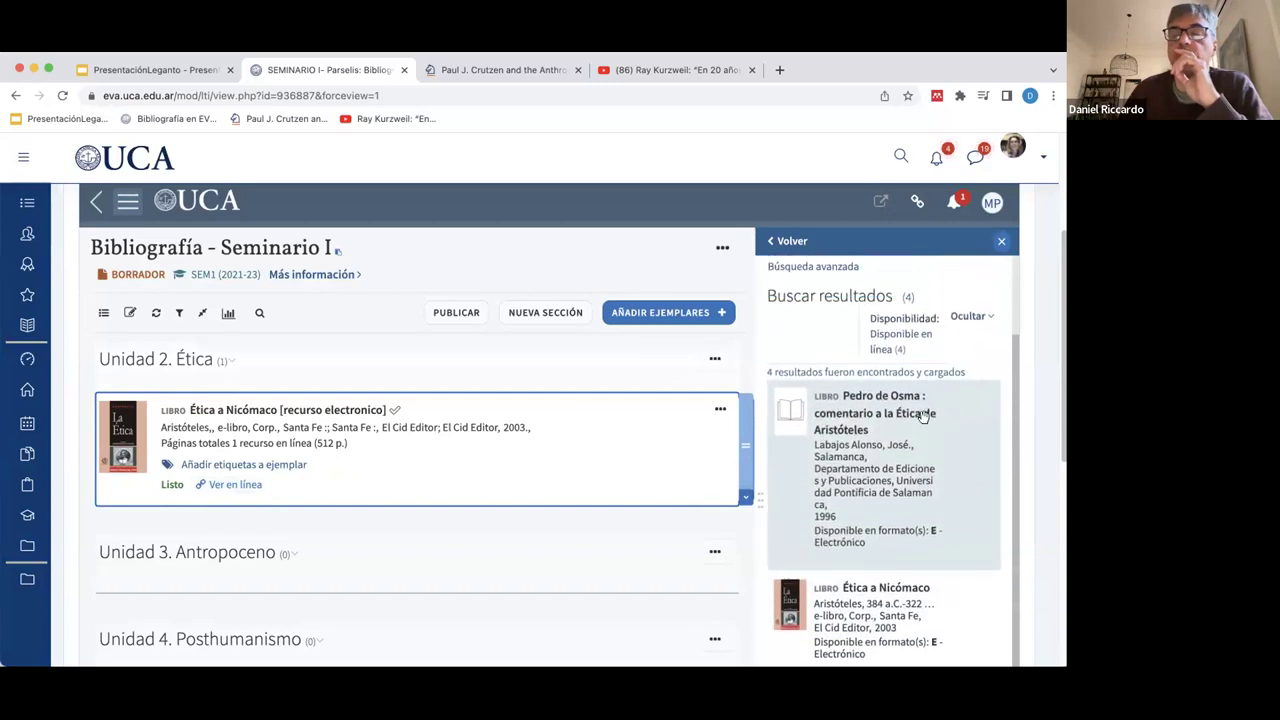
pyautogui.scroll(1, 927, 342)
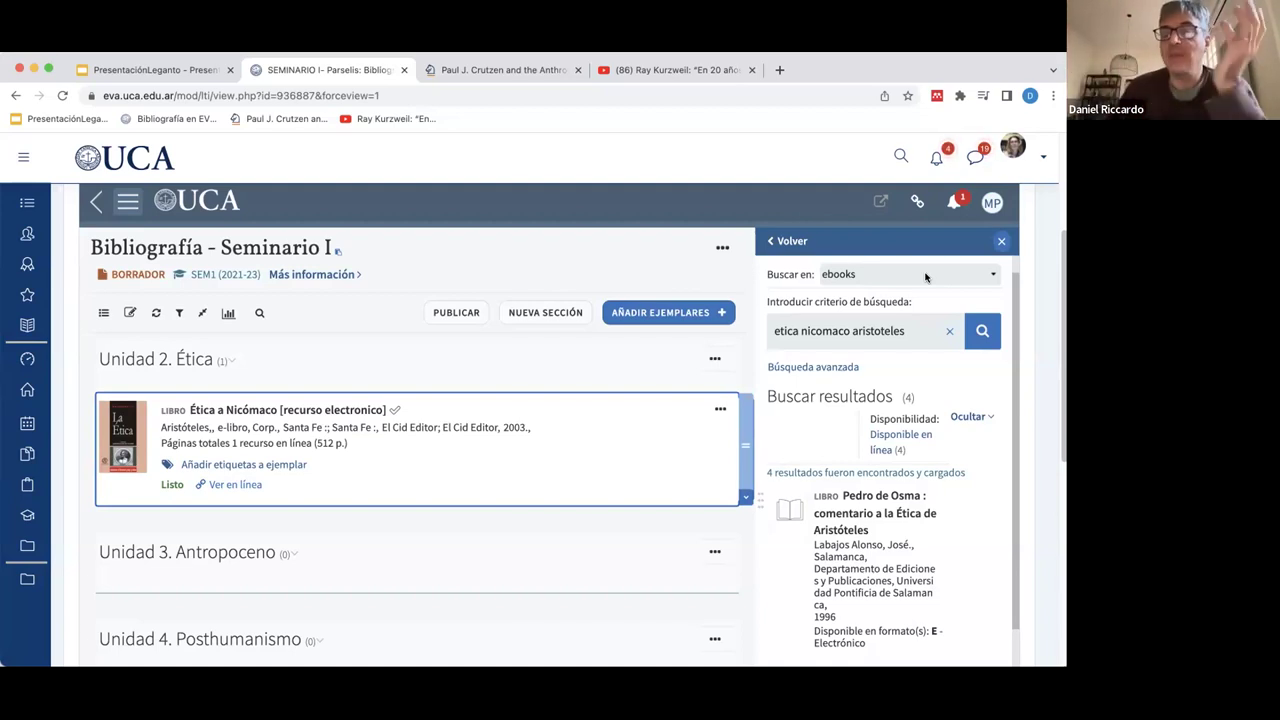
# Step: Search all resources for 'etica macintyre', then open Ética a Nicómaco online
pyautogui.click(925, 277)
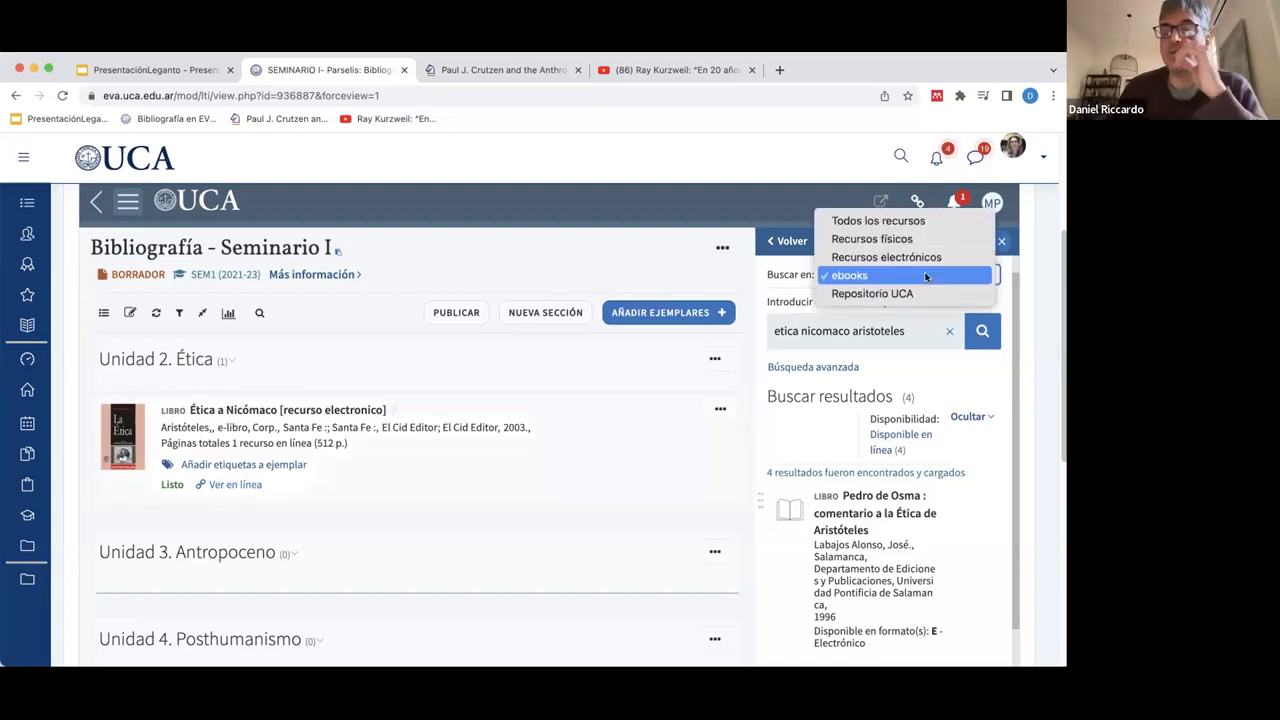
pyautogui.click(912, 220)
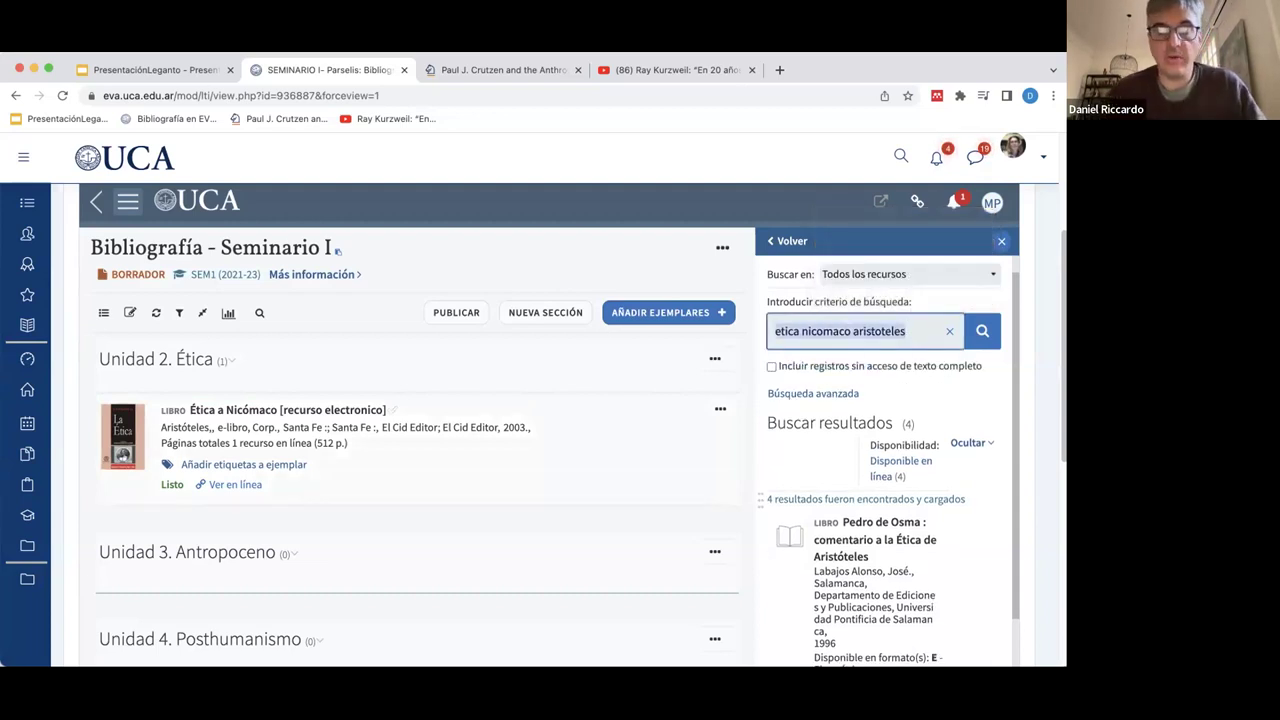
pyautogui.write('etica macintyre')
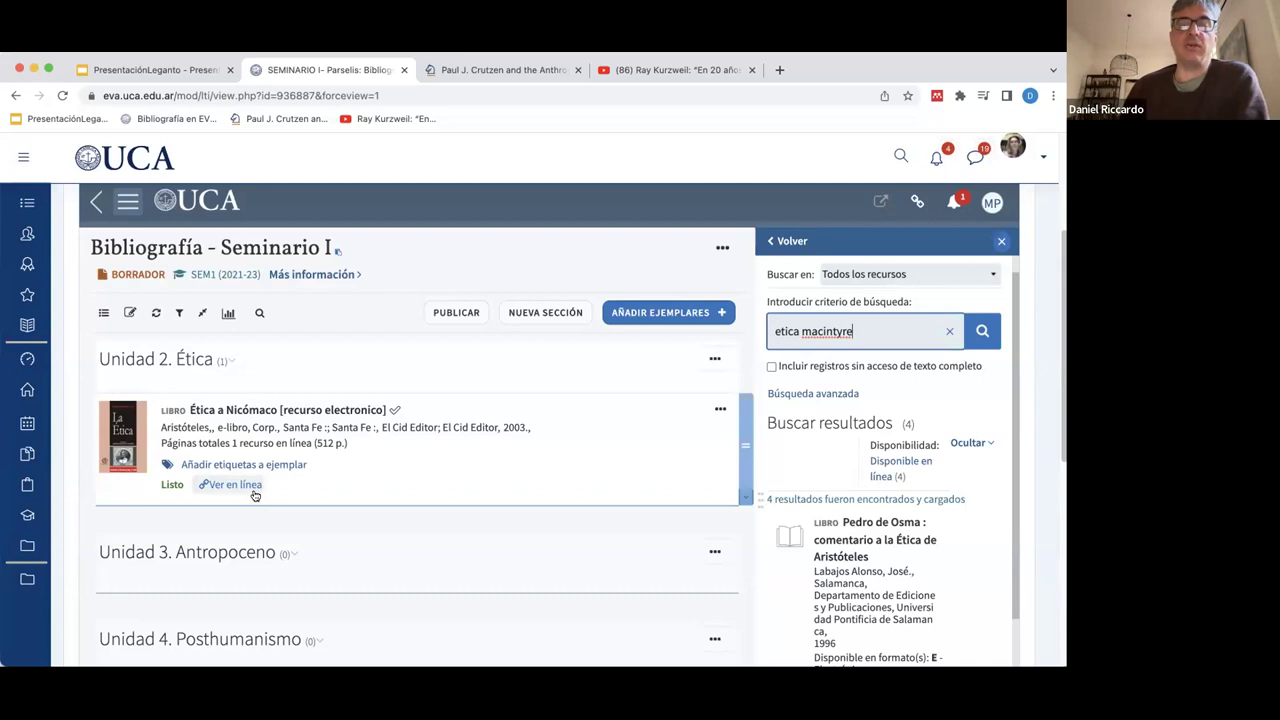
pyautogui.click(983, 331)
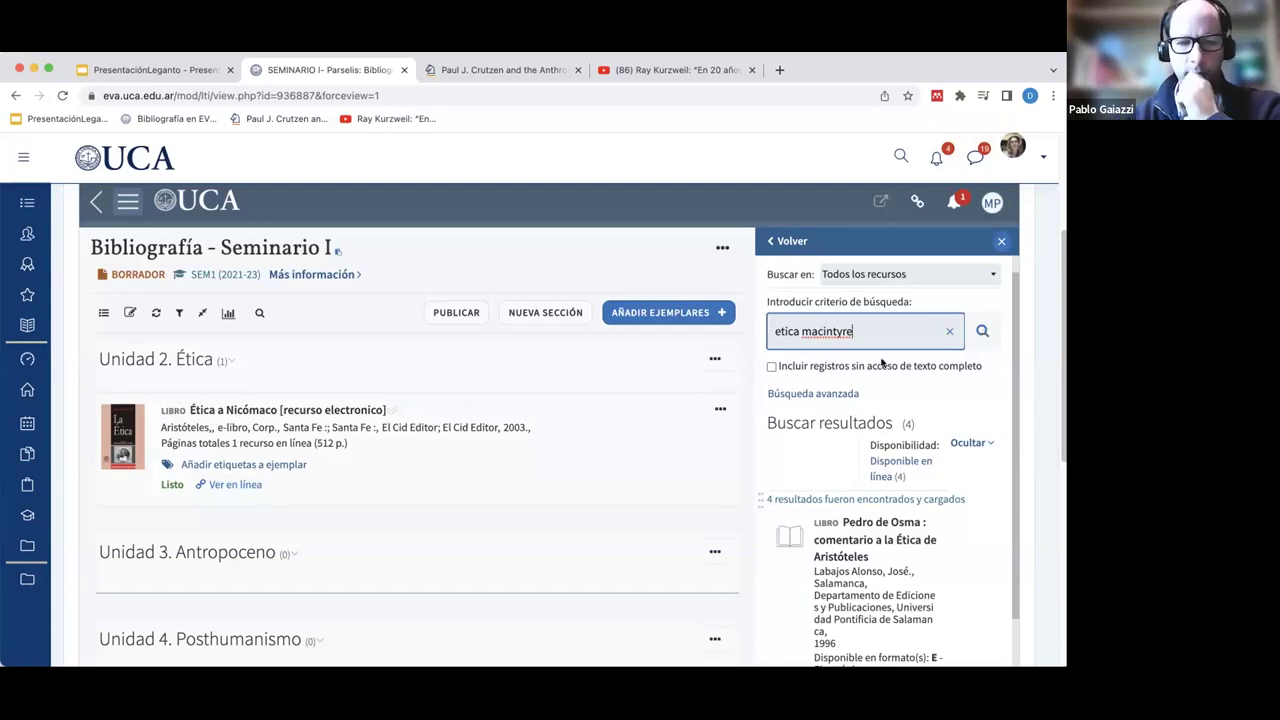
pyautogui.click(235, 485)
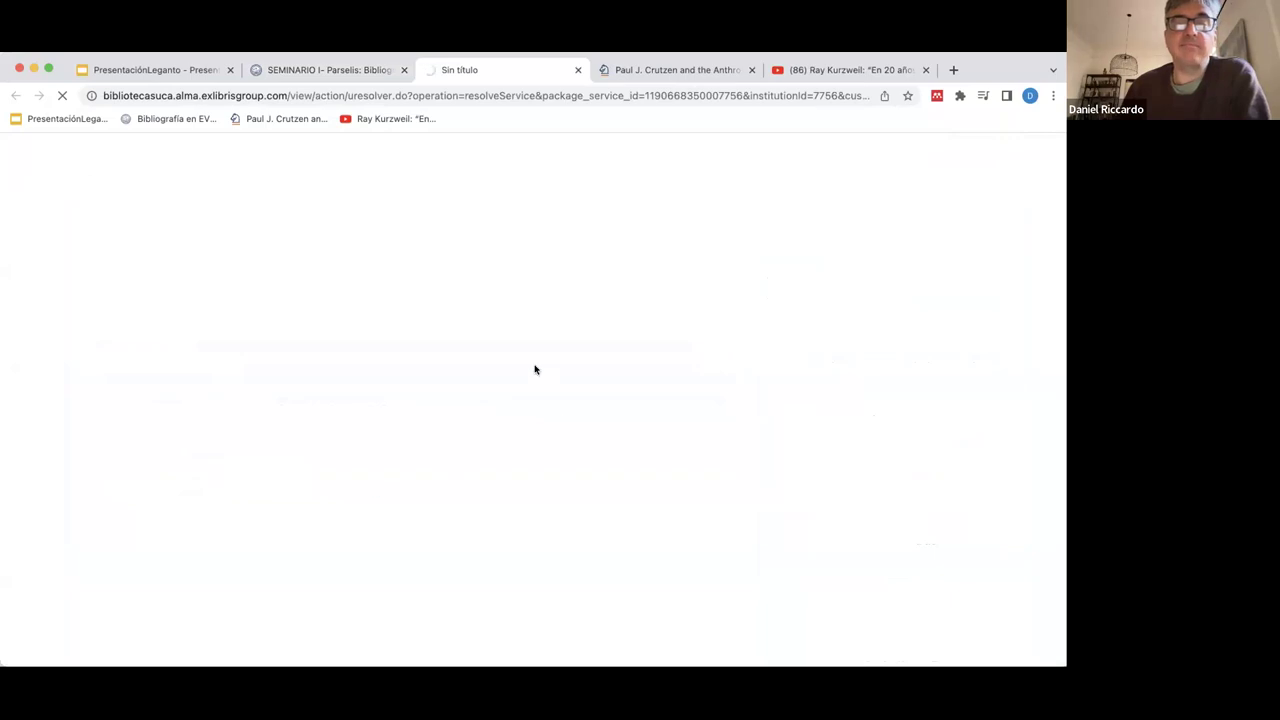
# Step: Log in to the UCA library with the saved username and password, then open Ética a Nicómaco online
pyautogui.click(493, 328)
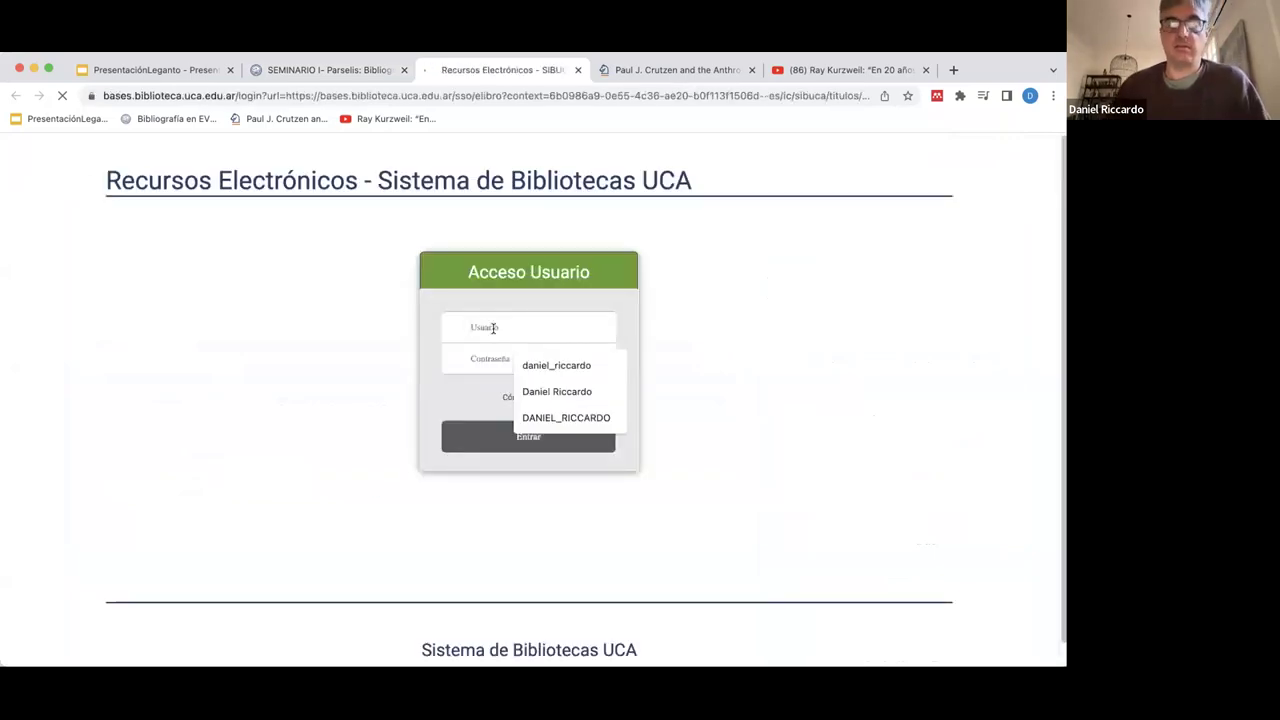
pyautogui.write('daniel_')
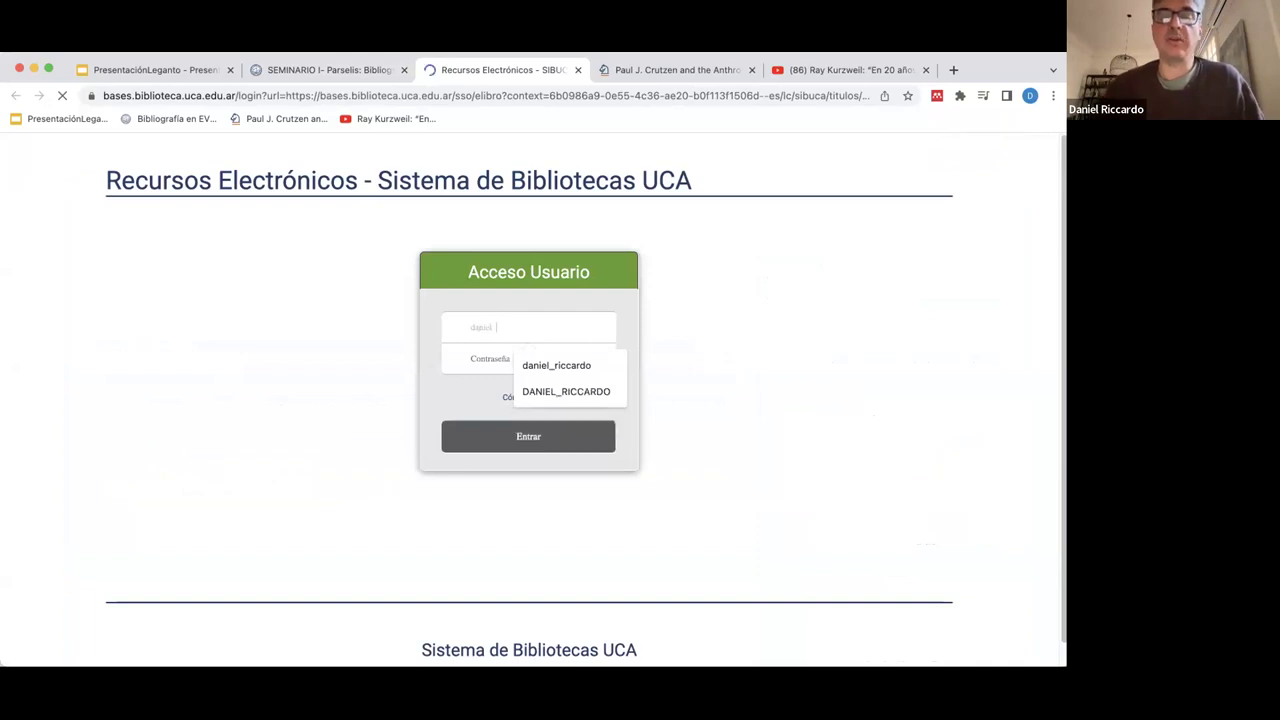
pyautogui.click(535, 363)
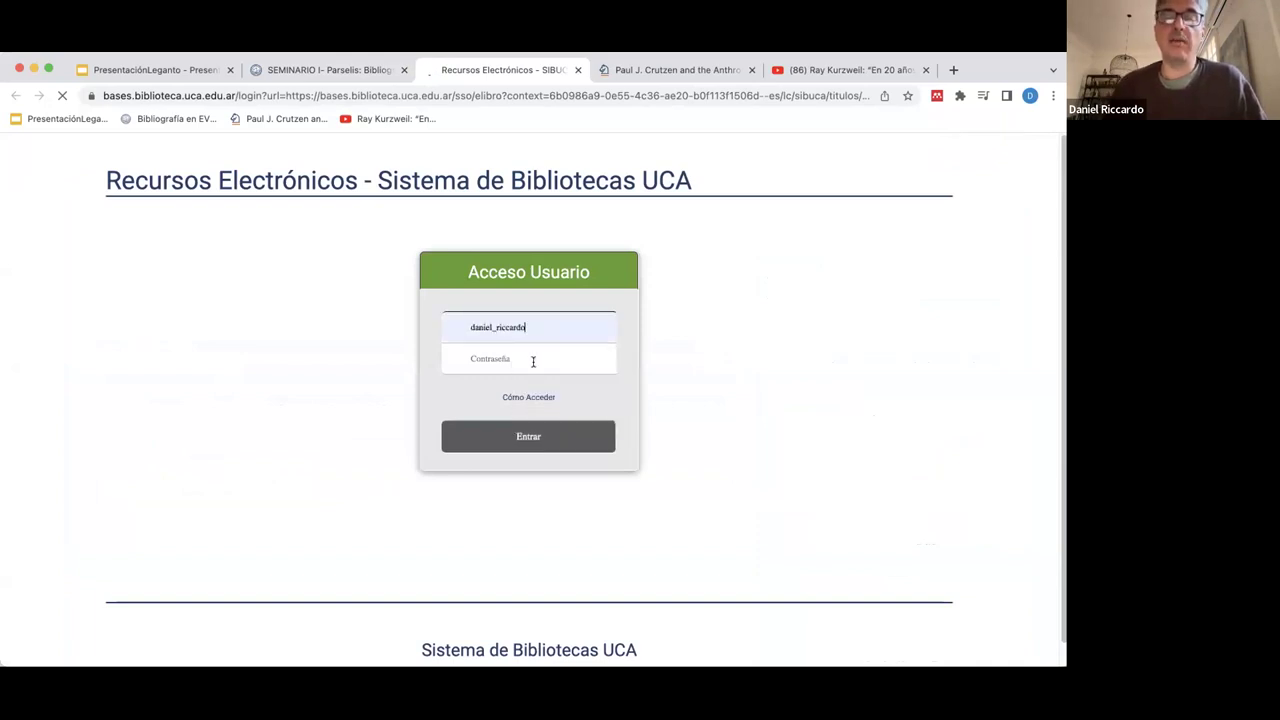
pyautogui.click(533, 362)
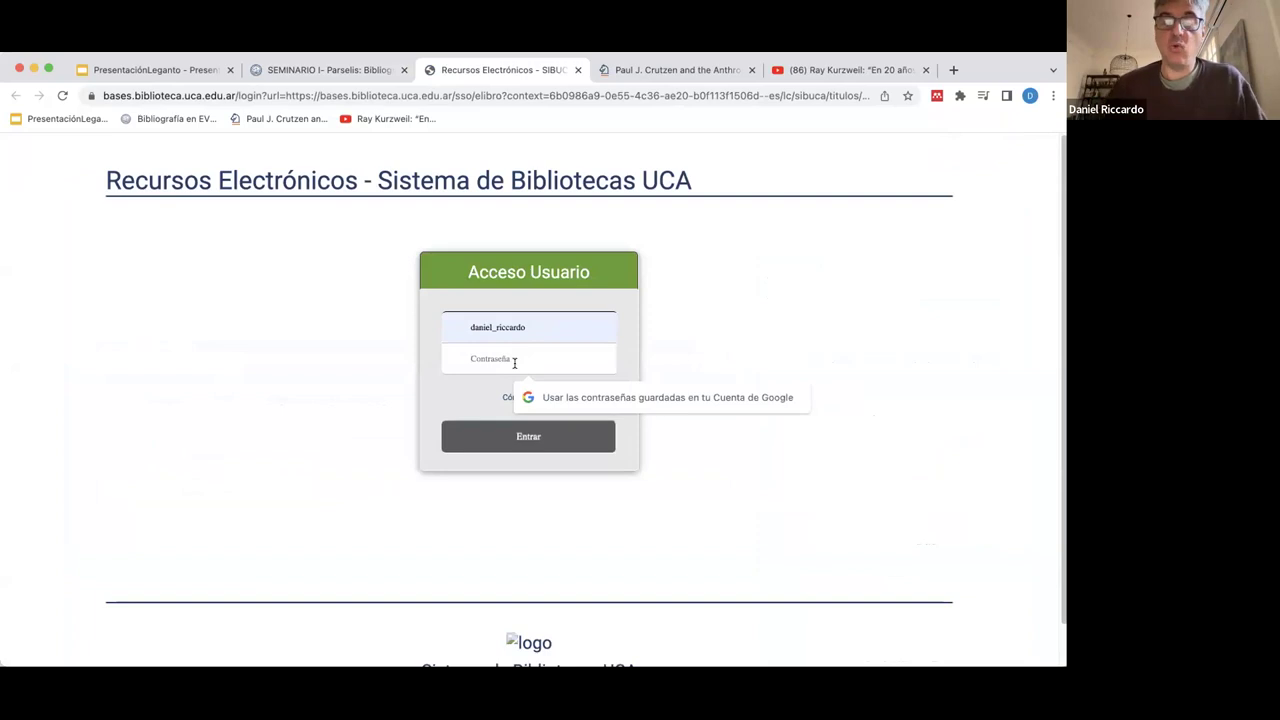
pyautogui.write('*')
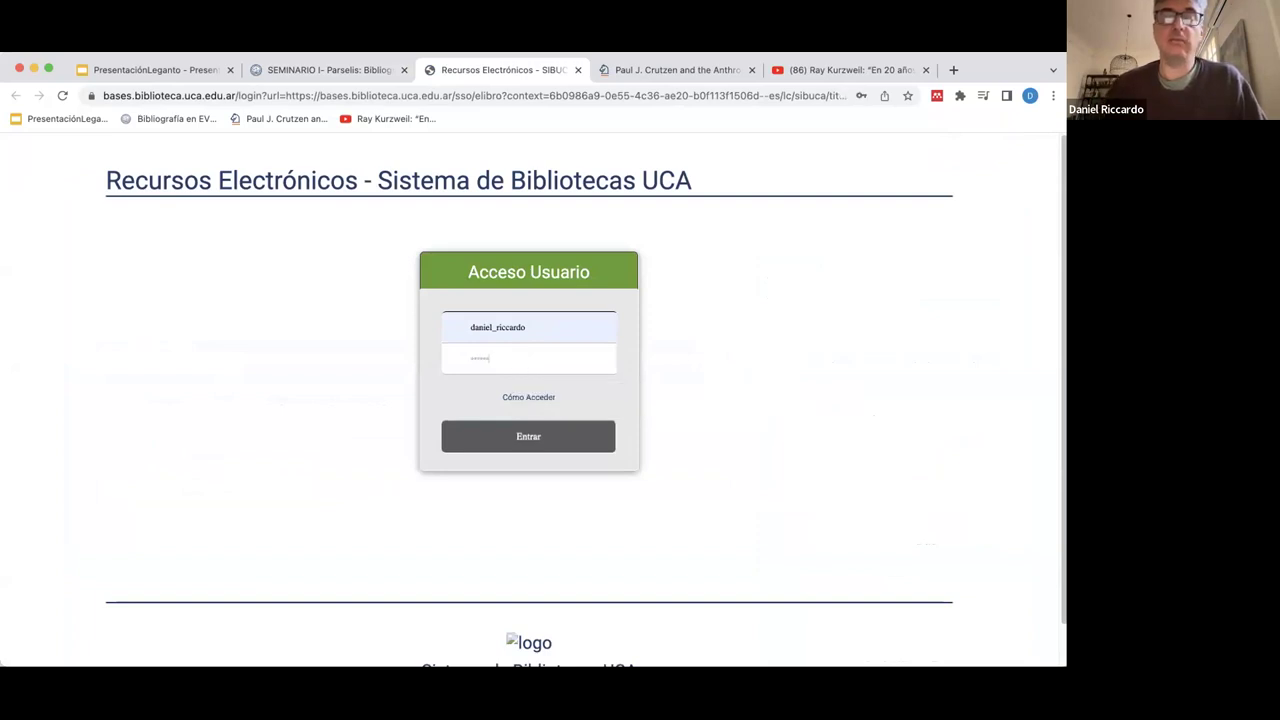
pyautogui.press('Return')
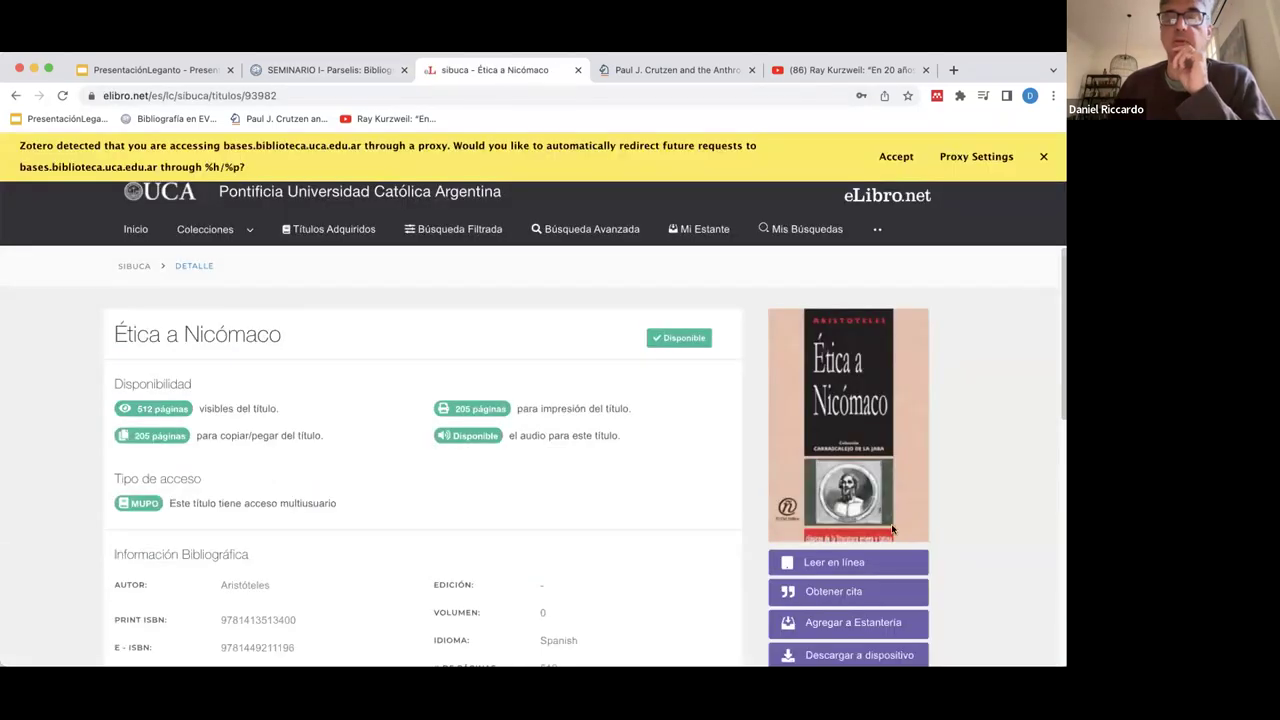
pyautogui.click(847, 564)
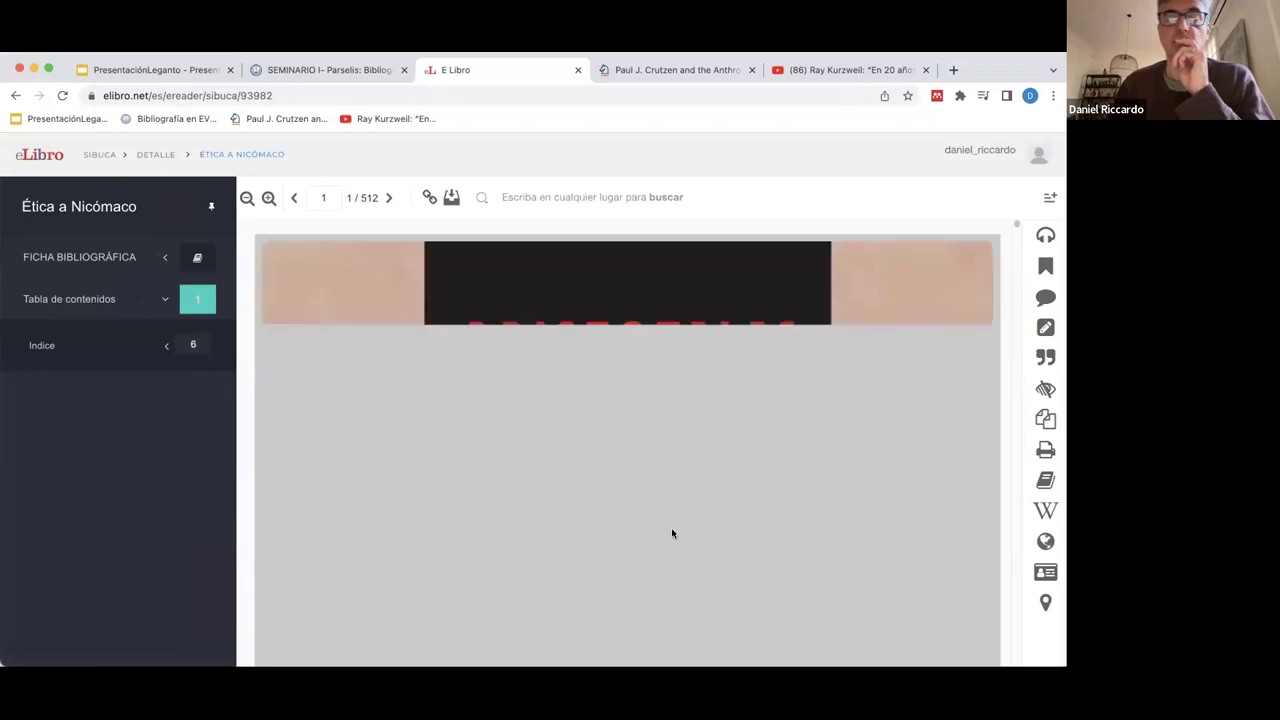
# Step: Browse the first pages of Ética a Nicómaco, then return to Leganto's 'etica macintyre' search results
pyautogui.scroll(-5, 597, 477)
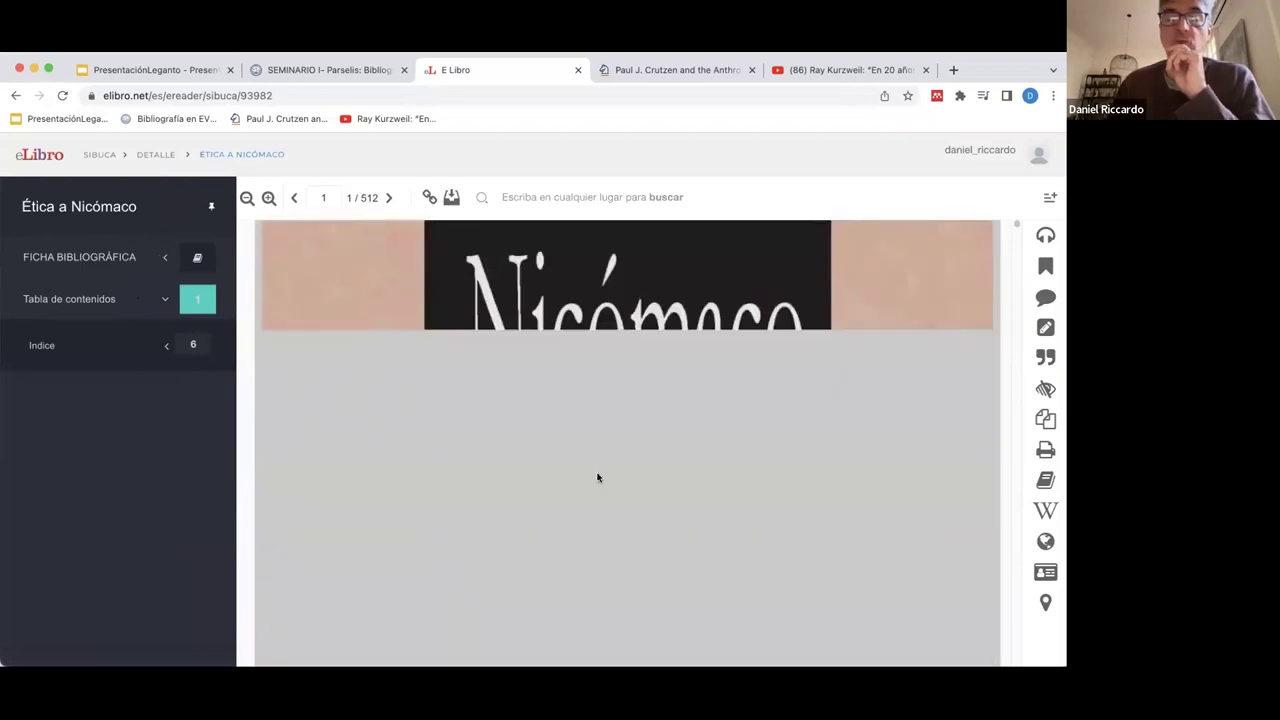
pyautogui.scroll(-10, 597, 477)
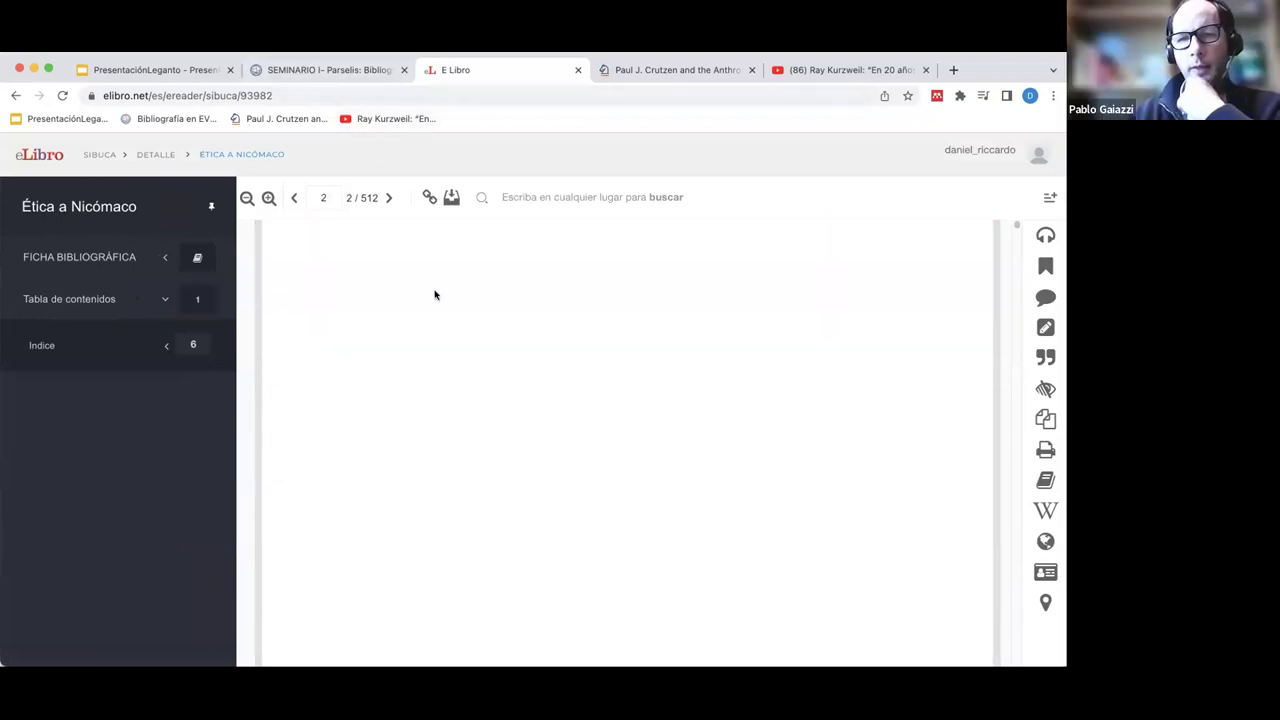
pyautogui.scroll(5, 434, 295)
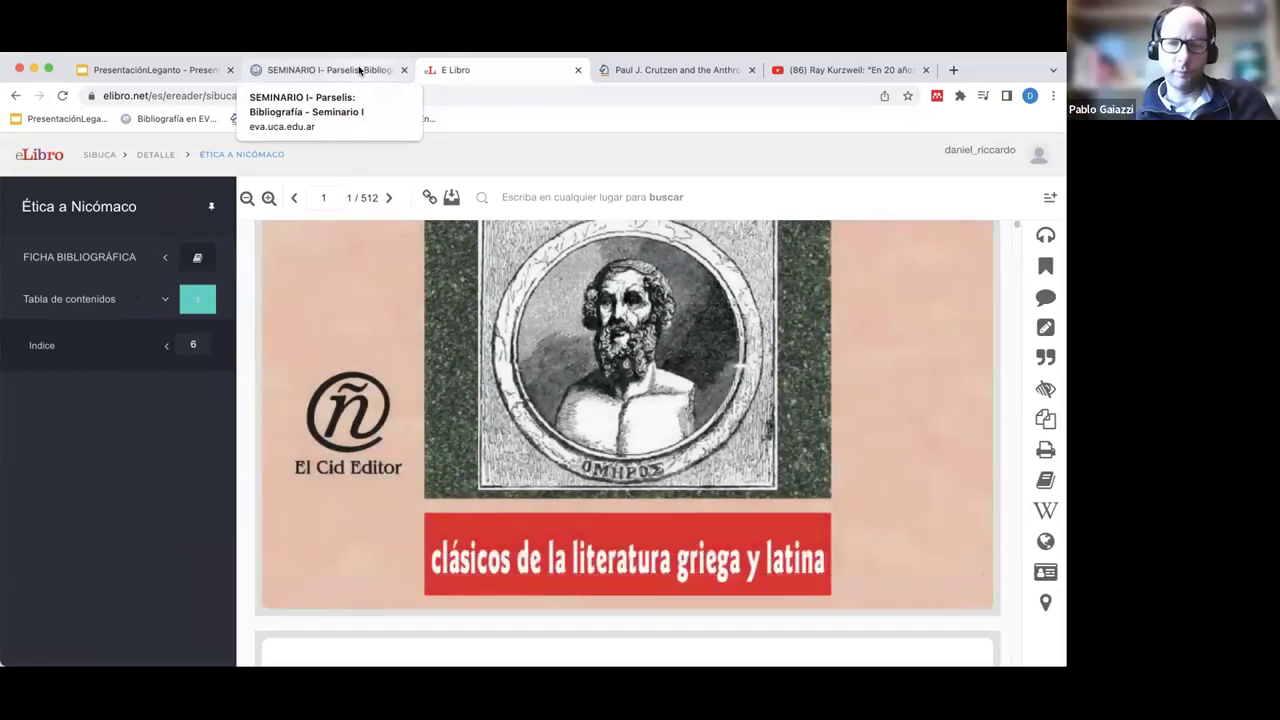
pyautogui.click(359, 70)
pyautogui.click(988, 357)
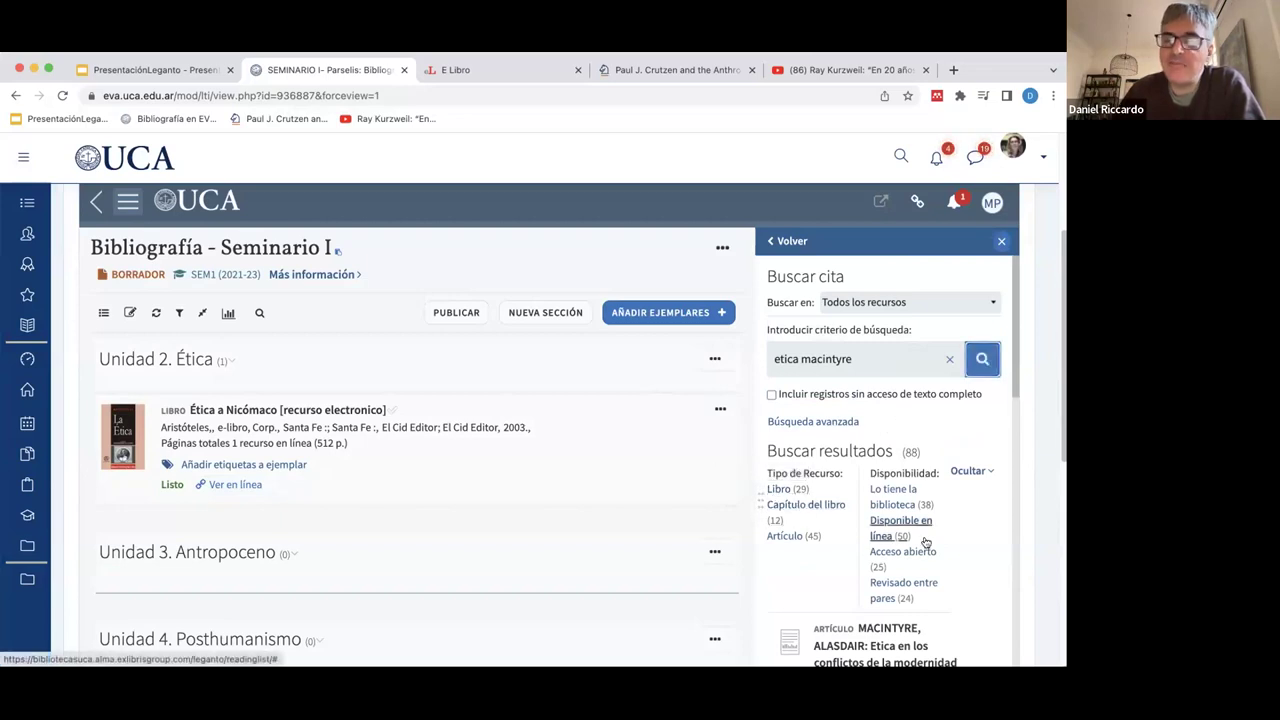
# Step: Filter results to books and place 'Tres versiones rivales de la ética' in Unidad 2, below Ética a Nicómaco
pyautogui.click(778, 489)
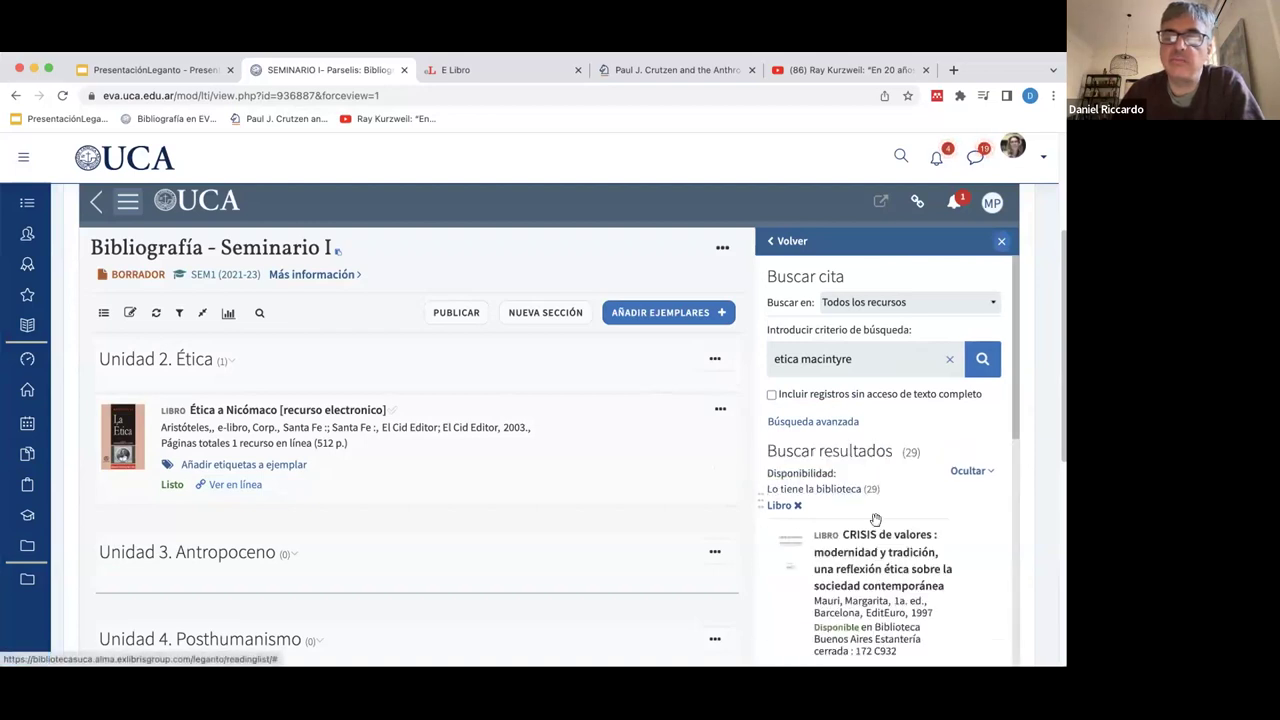
pyautogui.scroll(-2, 876, 522)
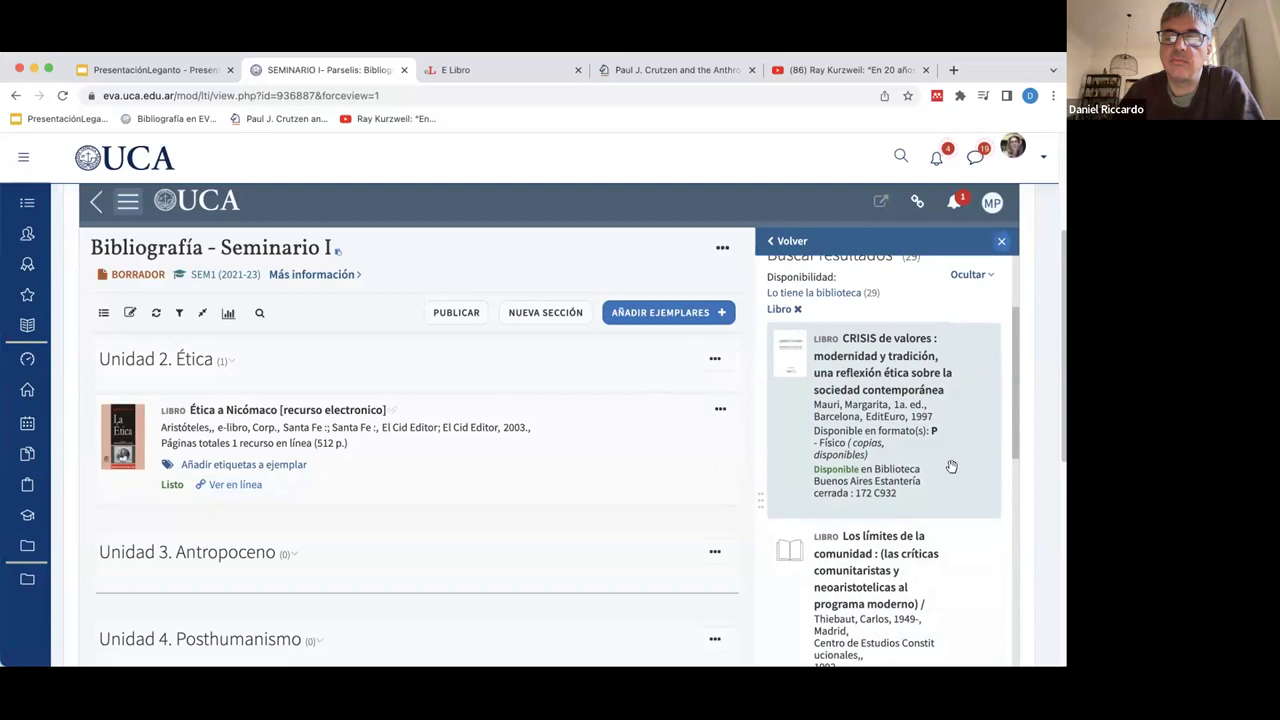
pyautogui.scroll(-2, 950, 468)
pyautogui.scroll(-2, 950, 470)
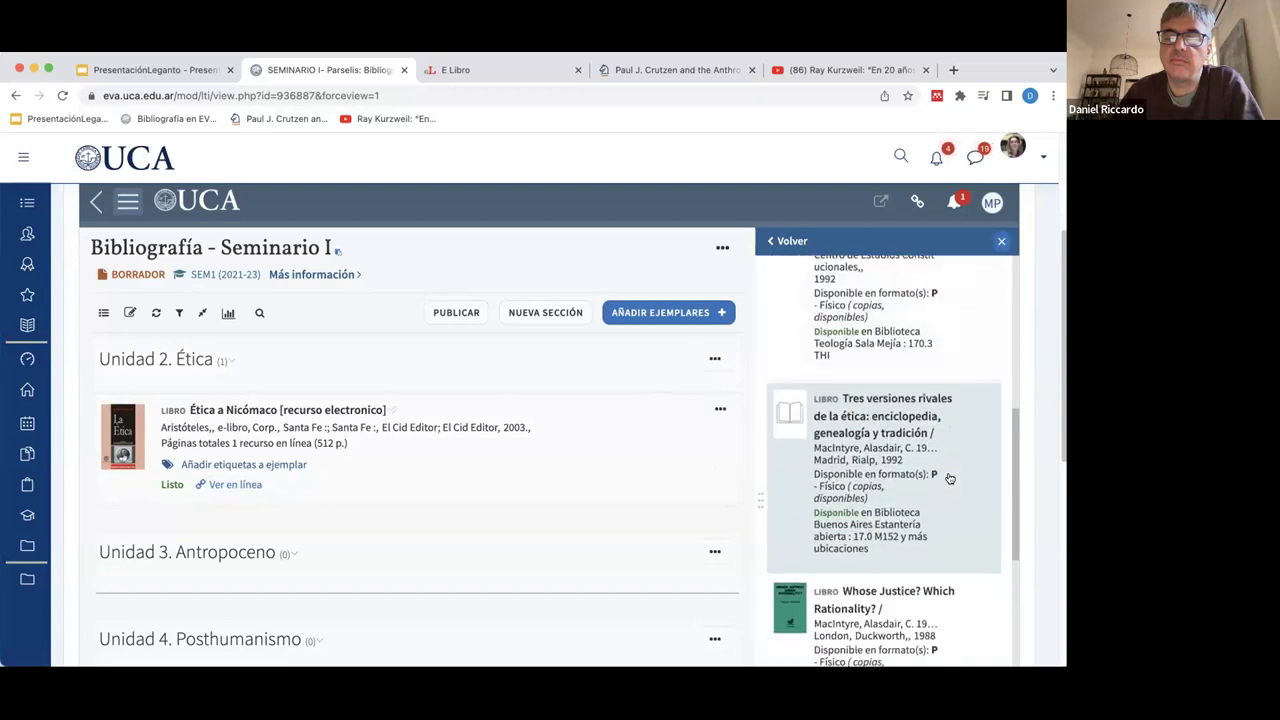
pyautogui.click(872, 462)
pyautogui.moveTo(872, 462); pyautogui.dragTo(202, 446)
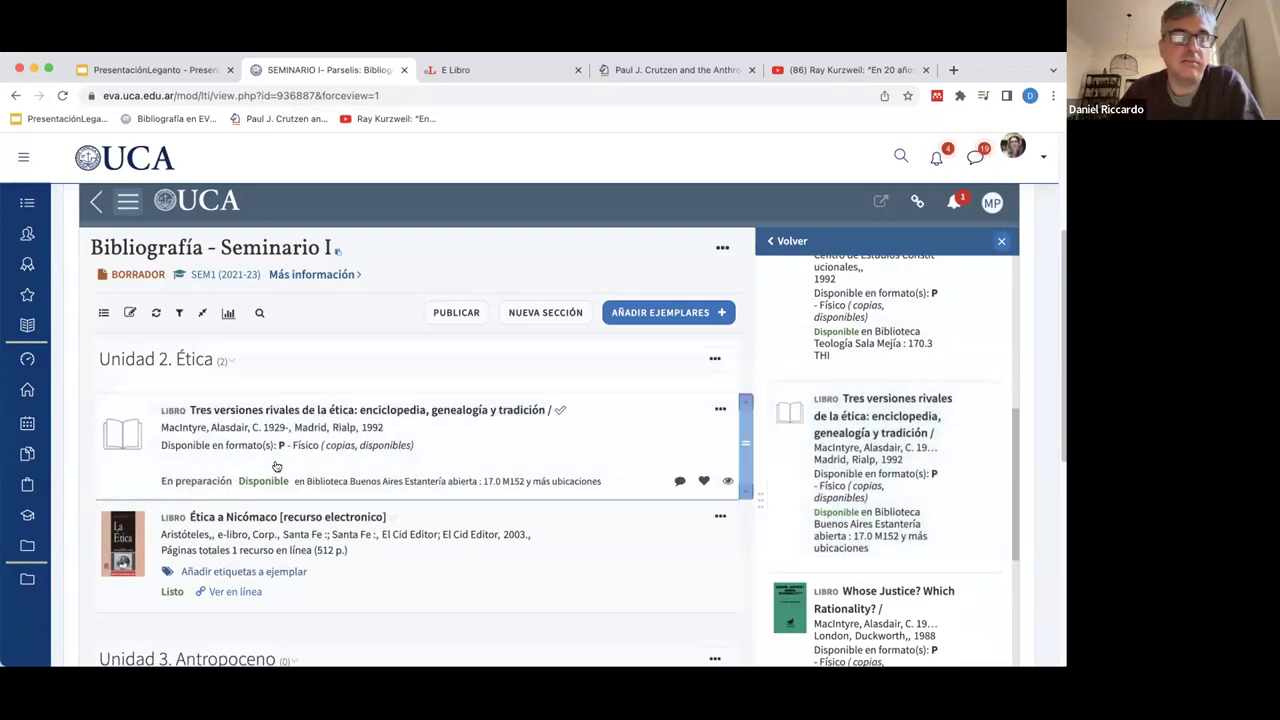
pyautogui.click(745, 479)
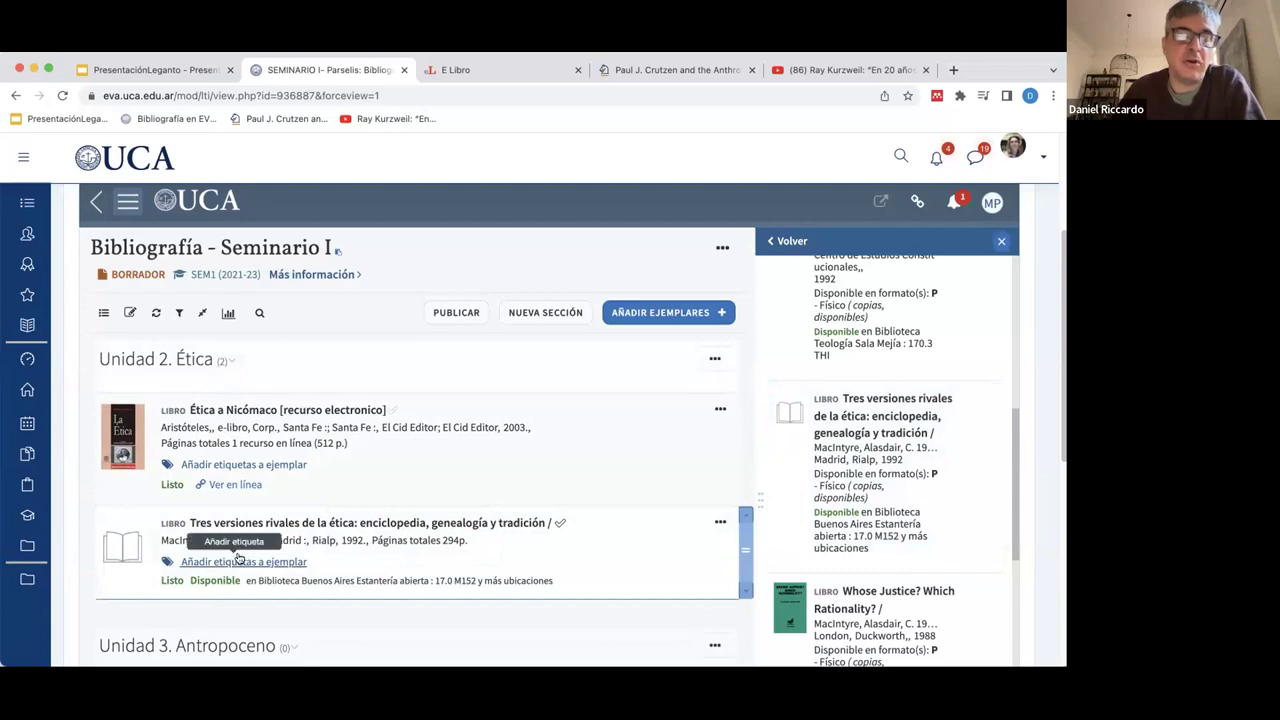
pyautogui.click(232, 523)
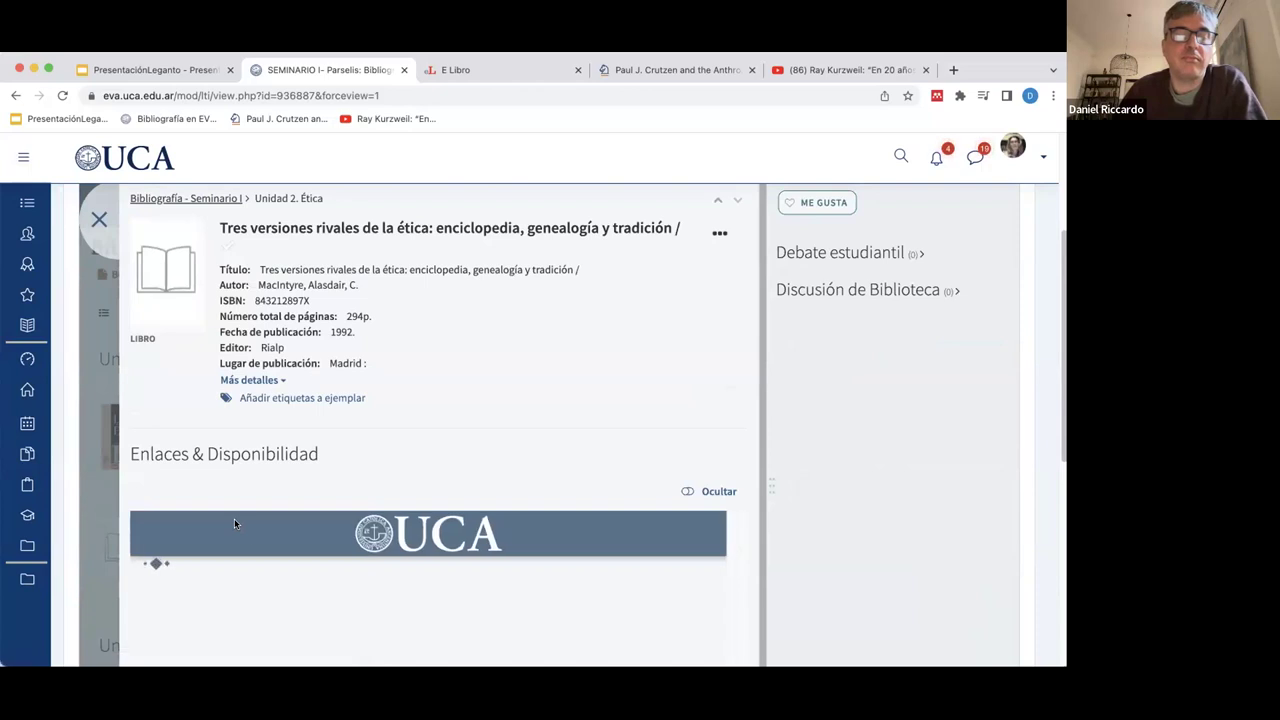
pyautogui.scroll(-2, 284, 560)
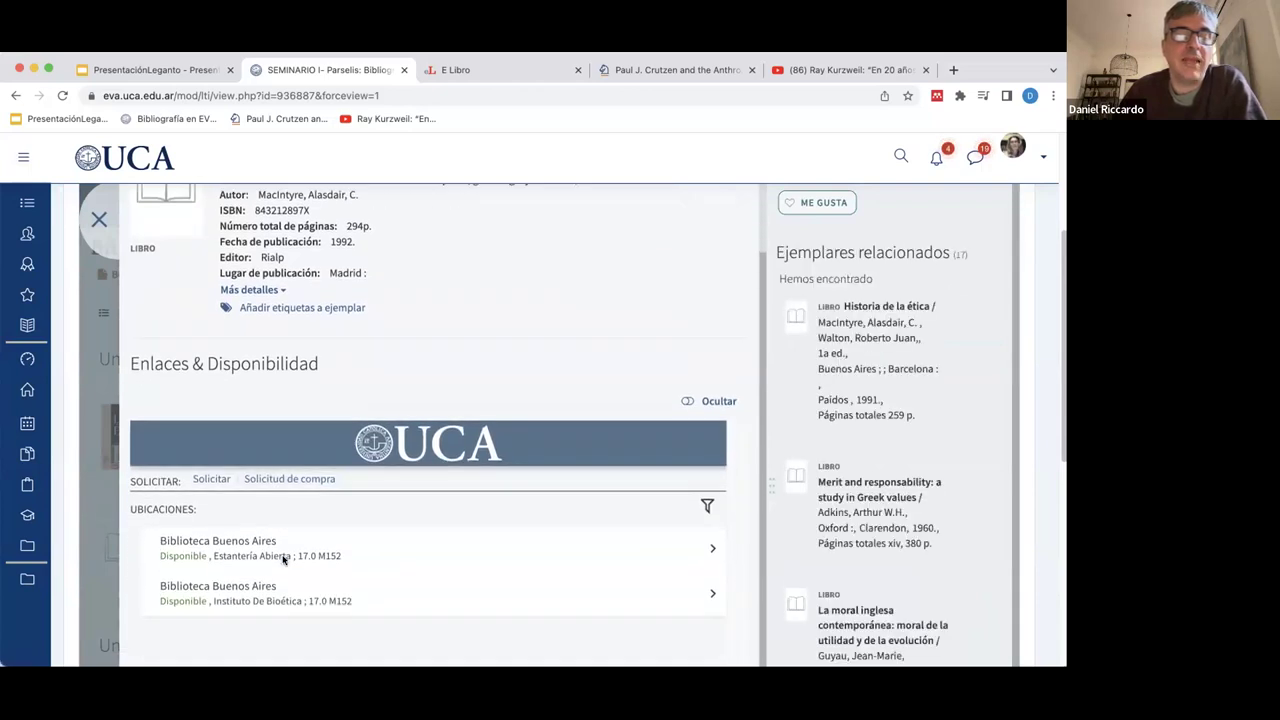
pyautogui.scroll(-1, 284, 560)
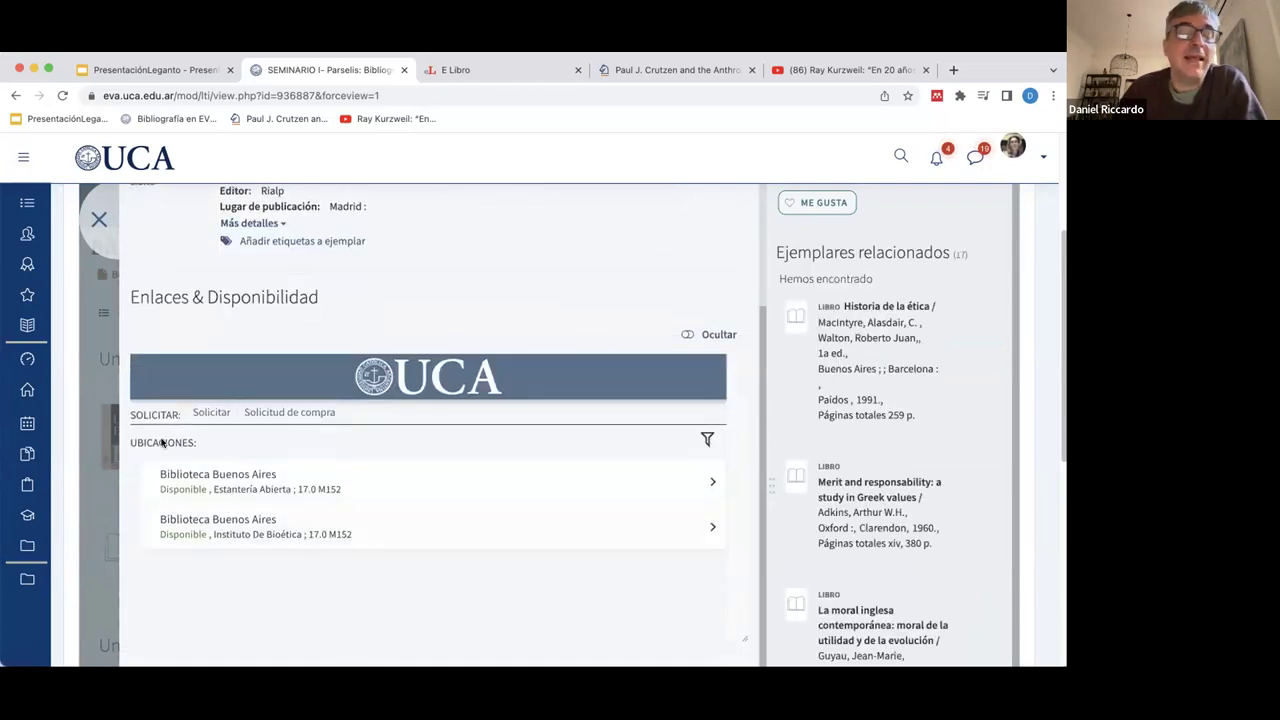
pyautogui.click(209, 415)
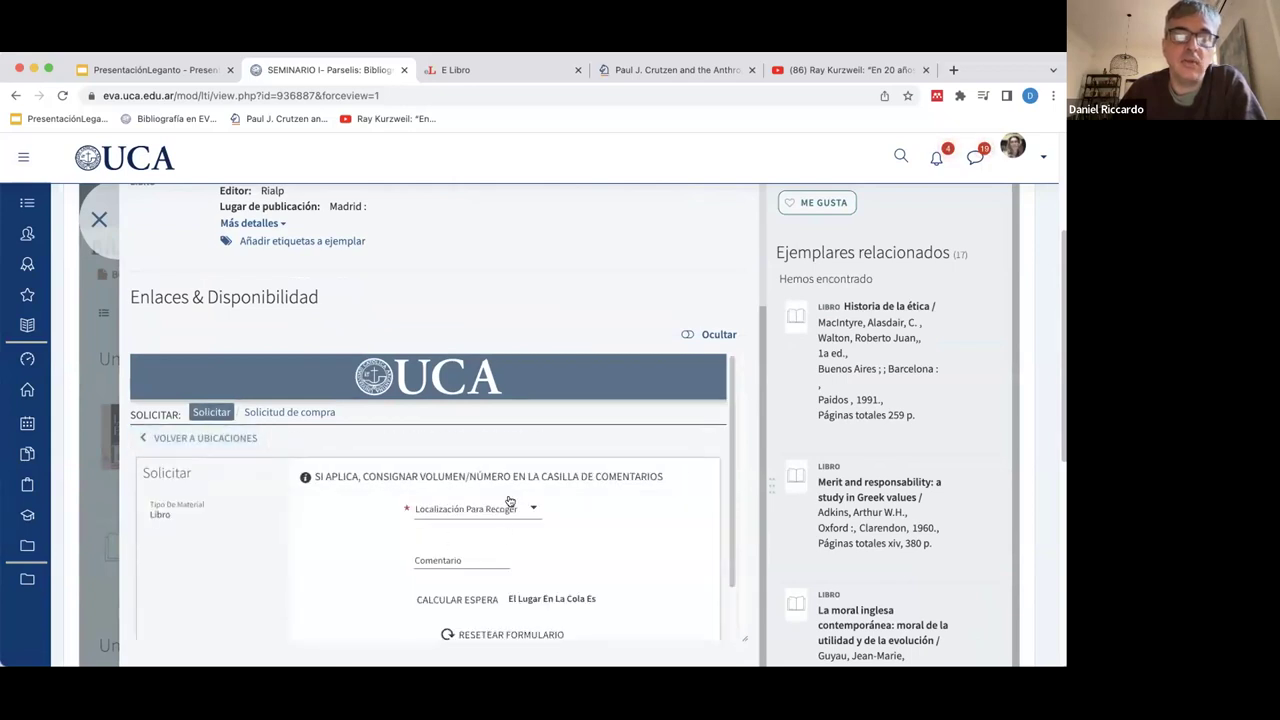
pyautogui.click(506, 514)
pyautogui.scroll(-1, 493, 551)
pyautogui.scroll(-2, 493, 551)
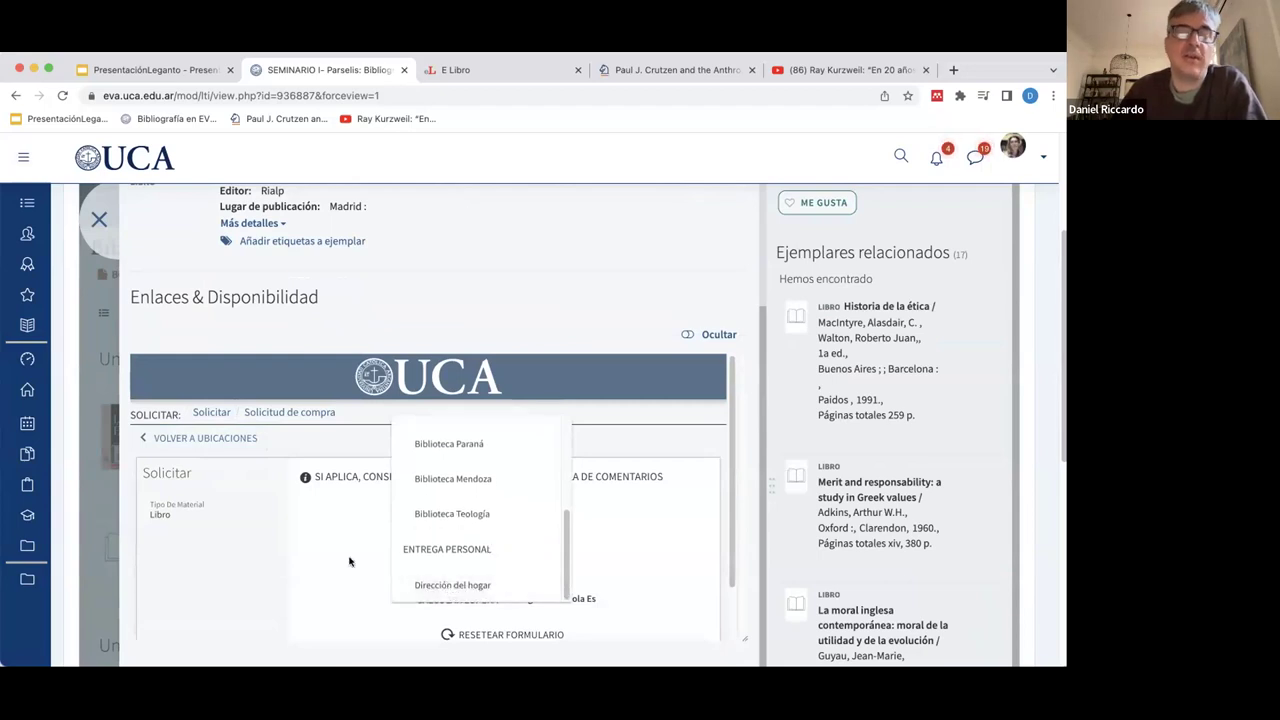
pyautogui.click(282, 424)
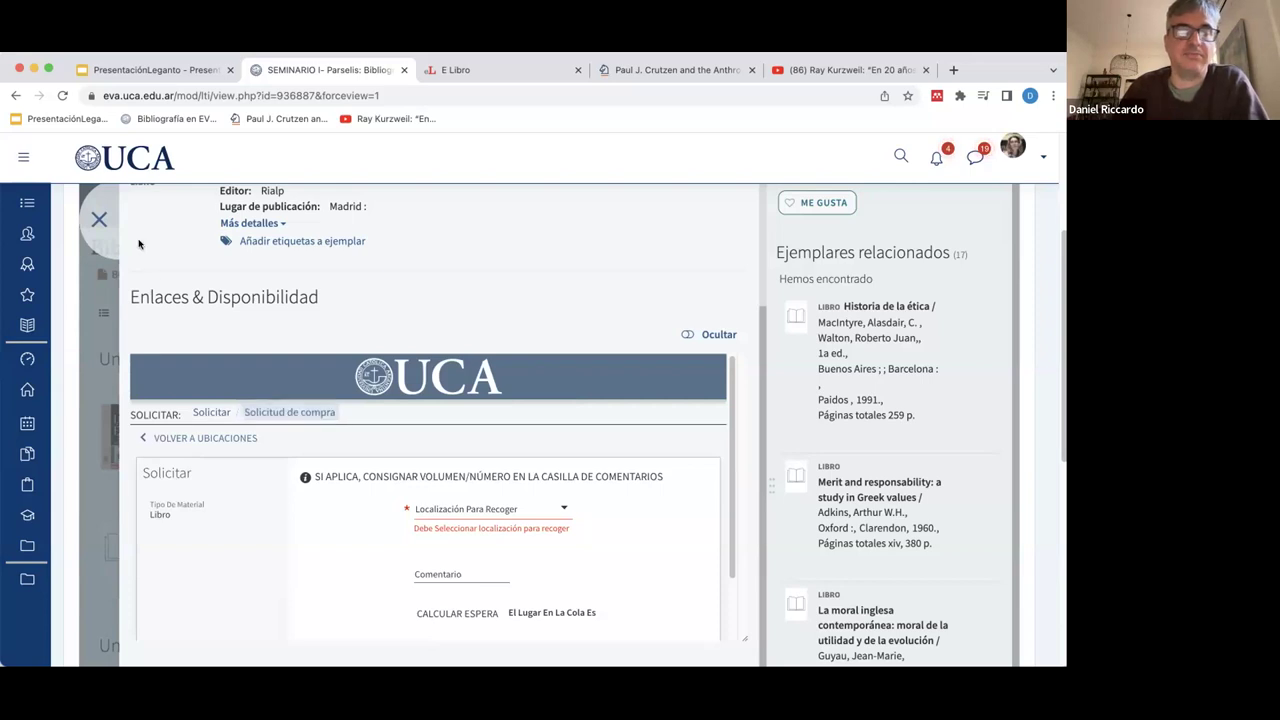
pyautogui.click(100, 220)
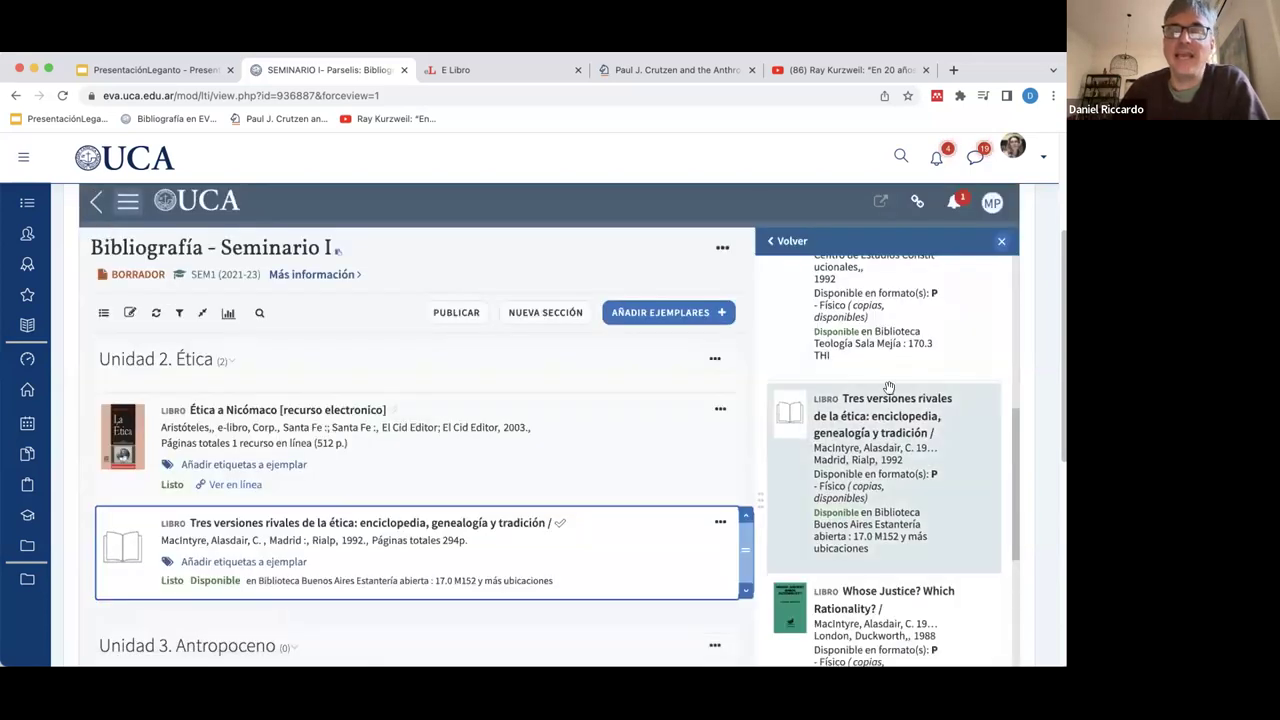
# Step: Drag the ¡Cítelo! bookmarklet from the user options onto the browser bookmarks bar and close the instructions
pyautogui.scroll(3, 897, 348)
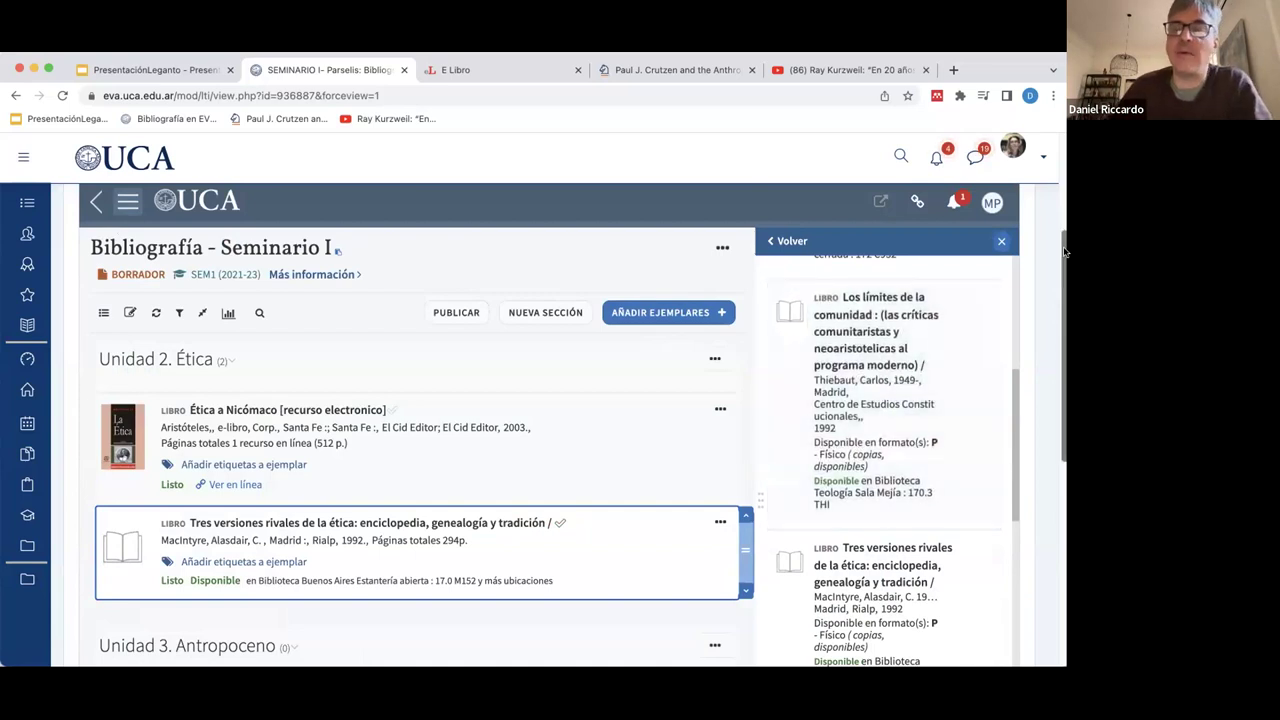
pyautogui.click(995, 205)
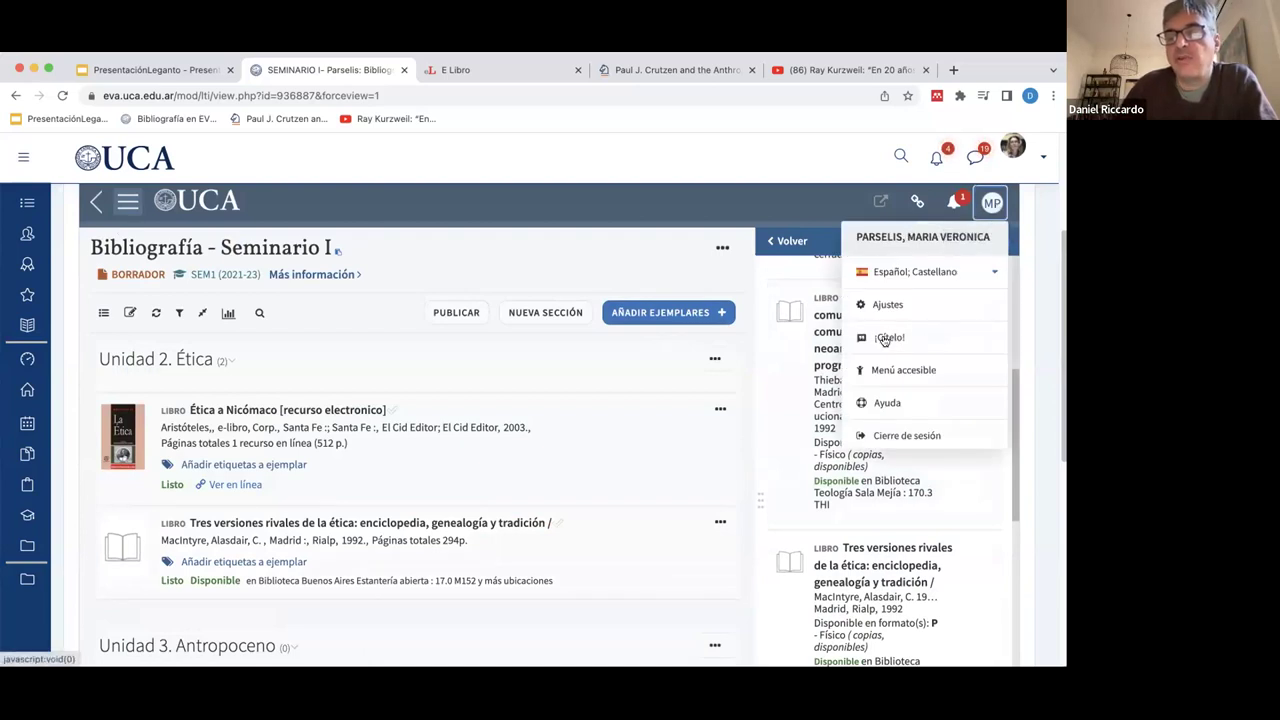
pyautogui.click(899, 337)
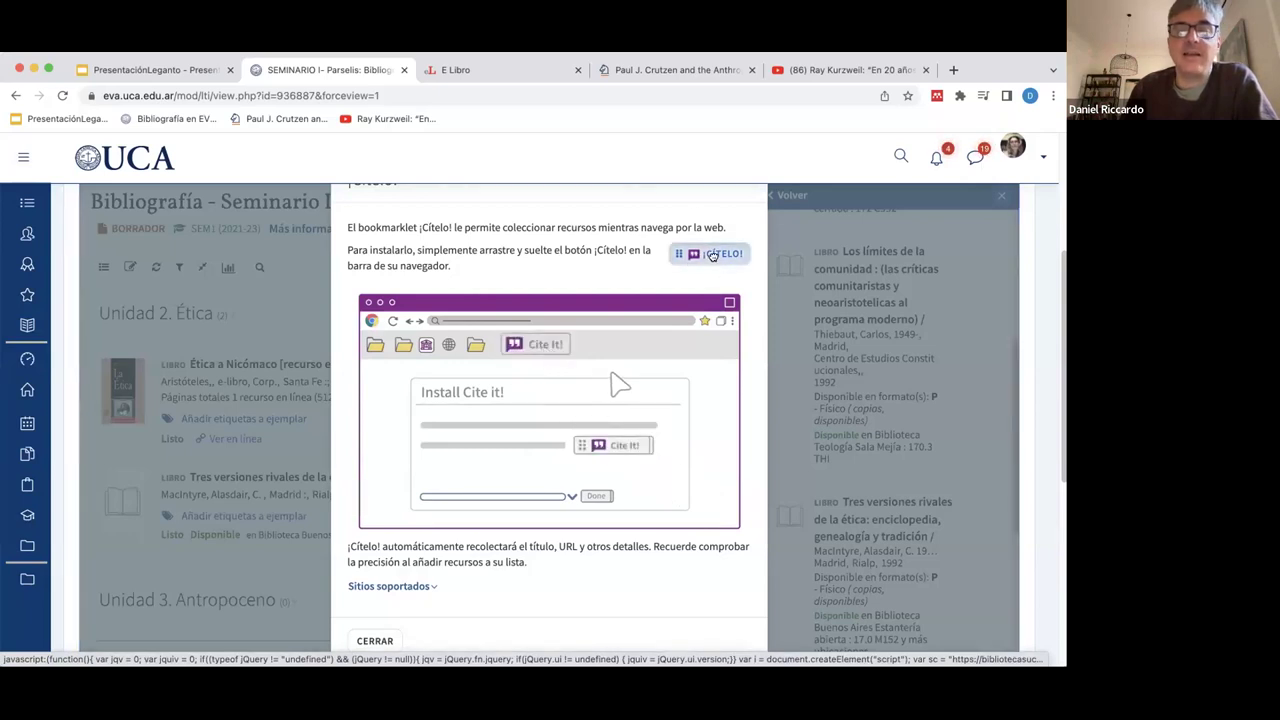
pyautogui.moveTo(628, 181)
pyautogui.mouseDown()
pyautogui.moveTo(523, 120)
pyautogui.moveTo(486, 119)
pyautogui.mouseUp()
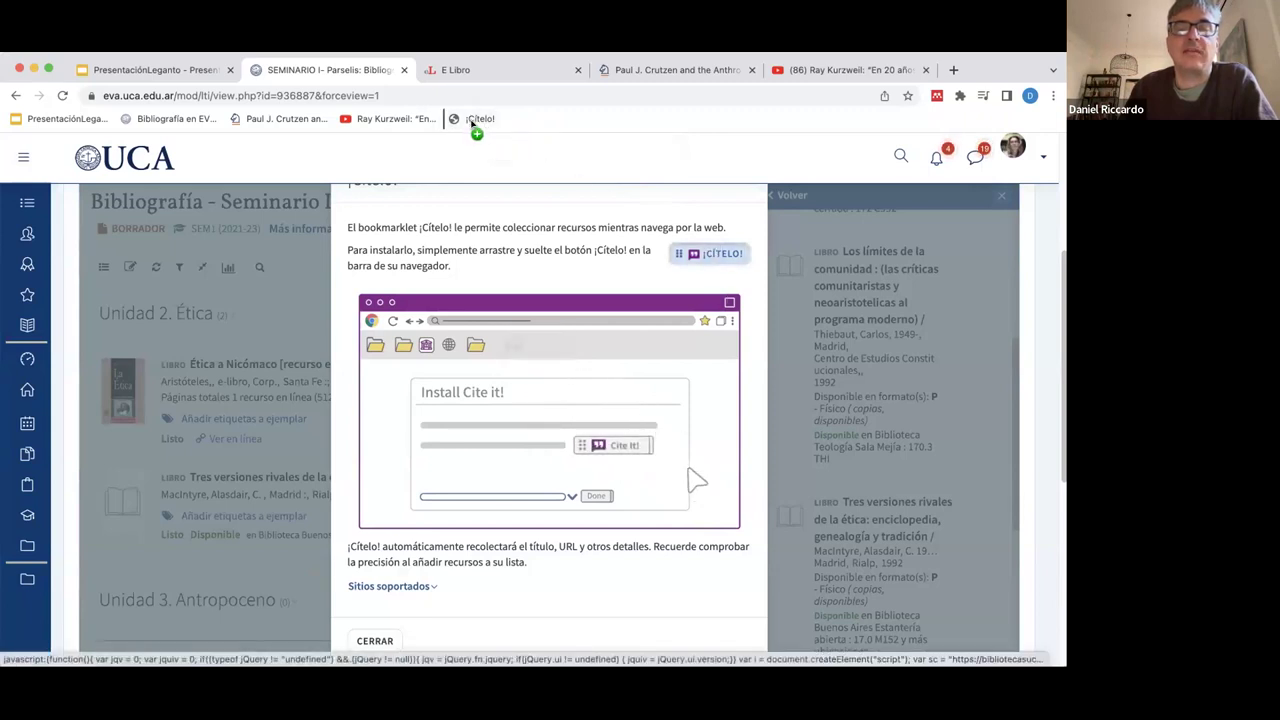
pyautogui.click(375, 640)
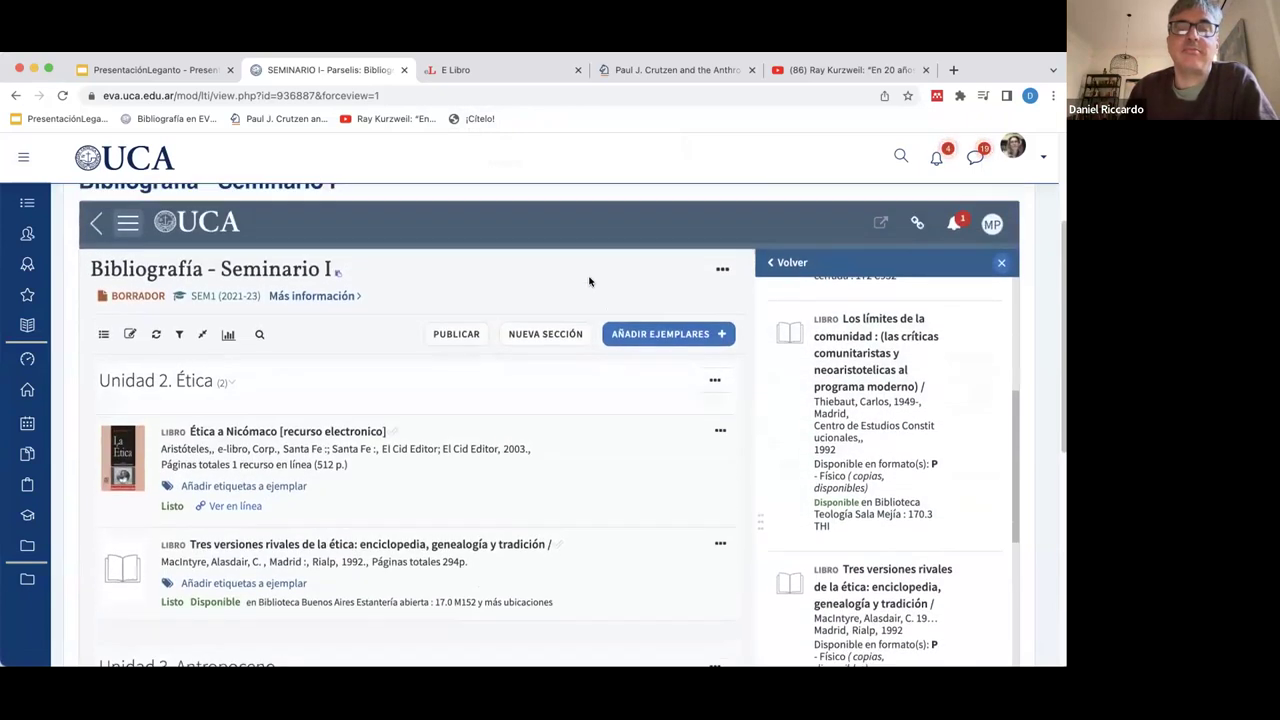
# Step: Cite 'Paul J. Crutzen and the Anthropocene' from Springer into Bibliografía - Seminario I, section Unidad 3. Antropoceno
pyautogui.click(679, 72)
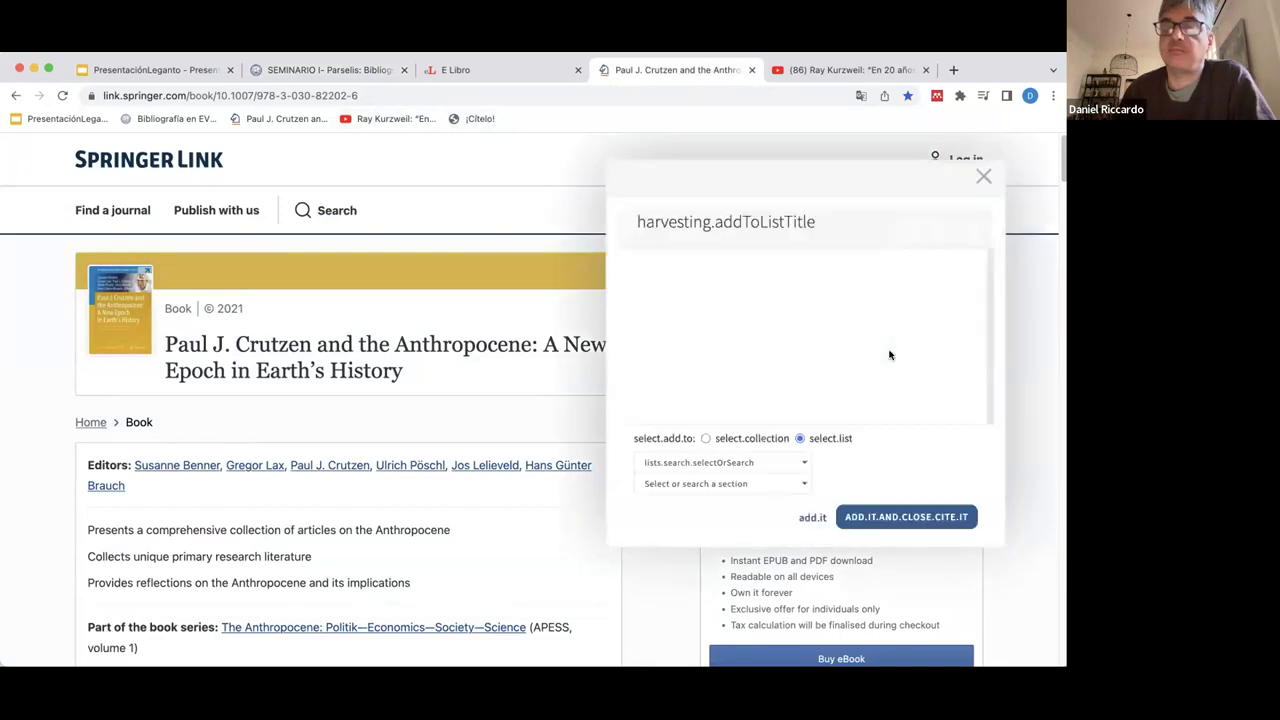
pyautogui.click(889, 461)
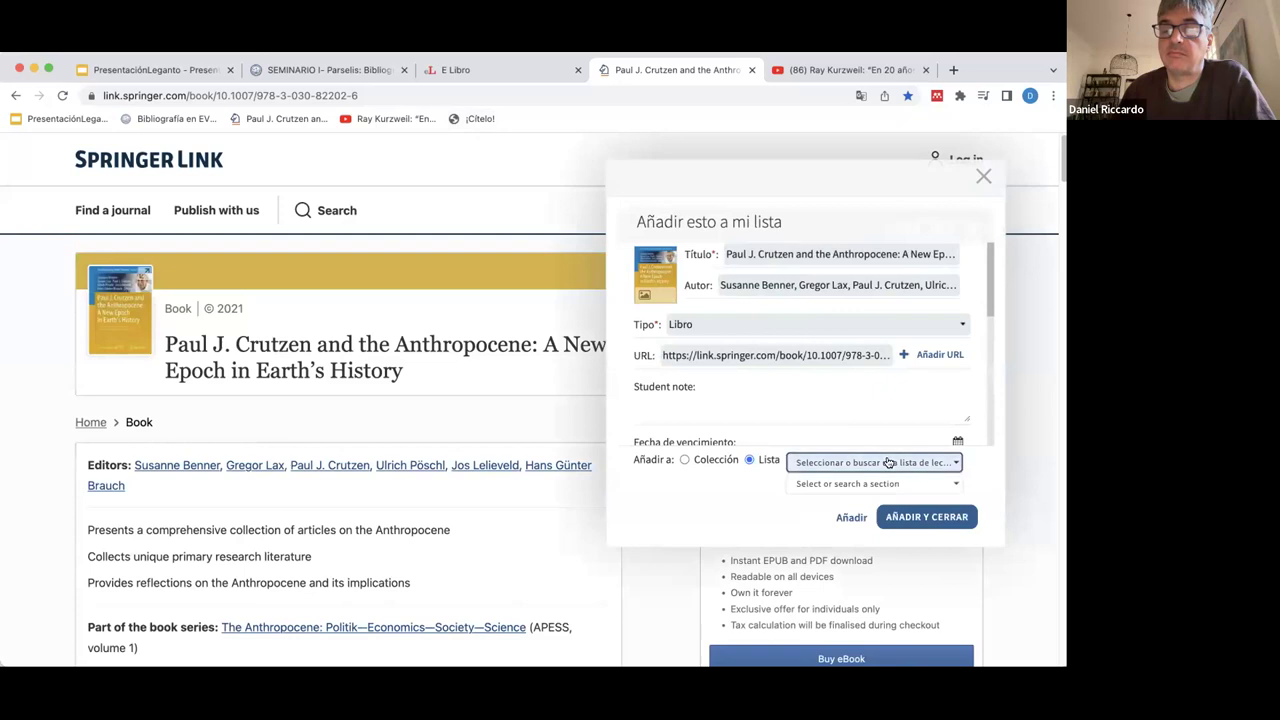
pyautogui.click(884, 330)
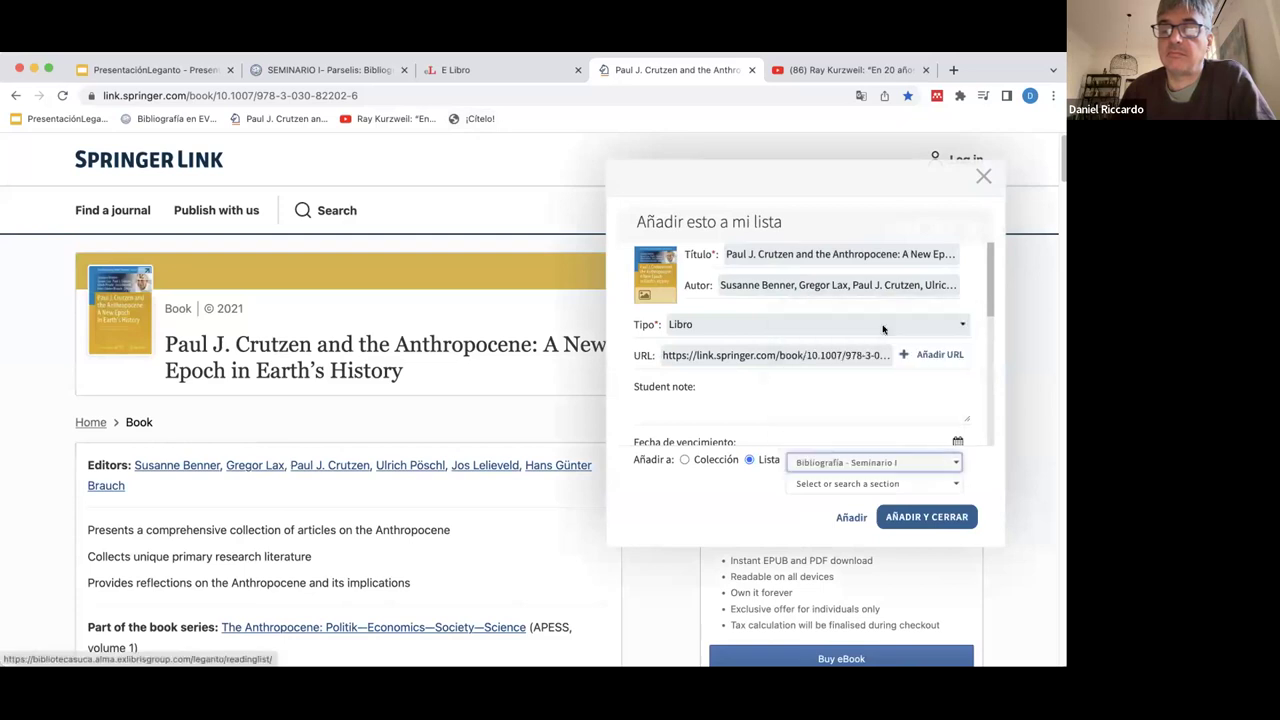
pyautogui.click(911, 485)
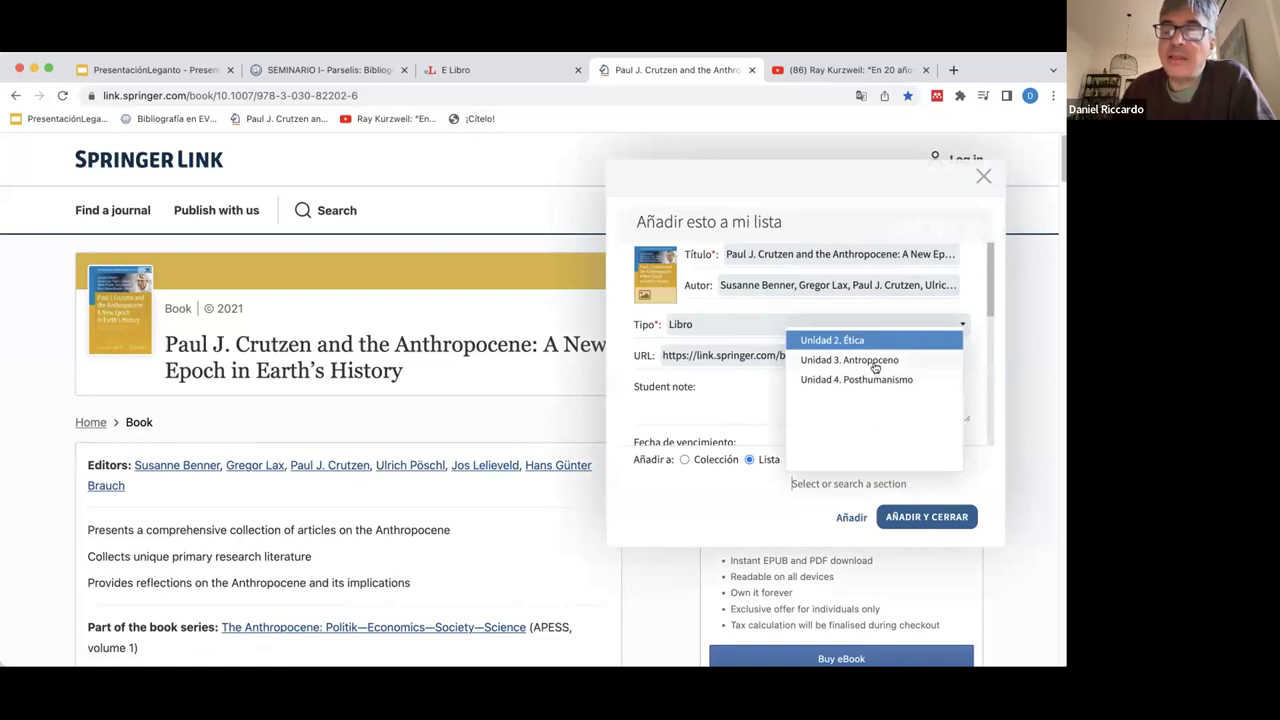
pyautogui.click(873, 361)
pyautogui.click(941, 517)
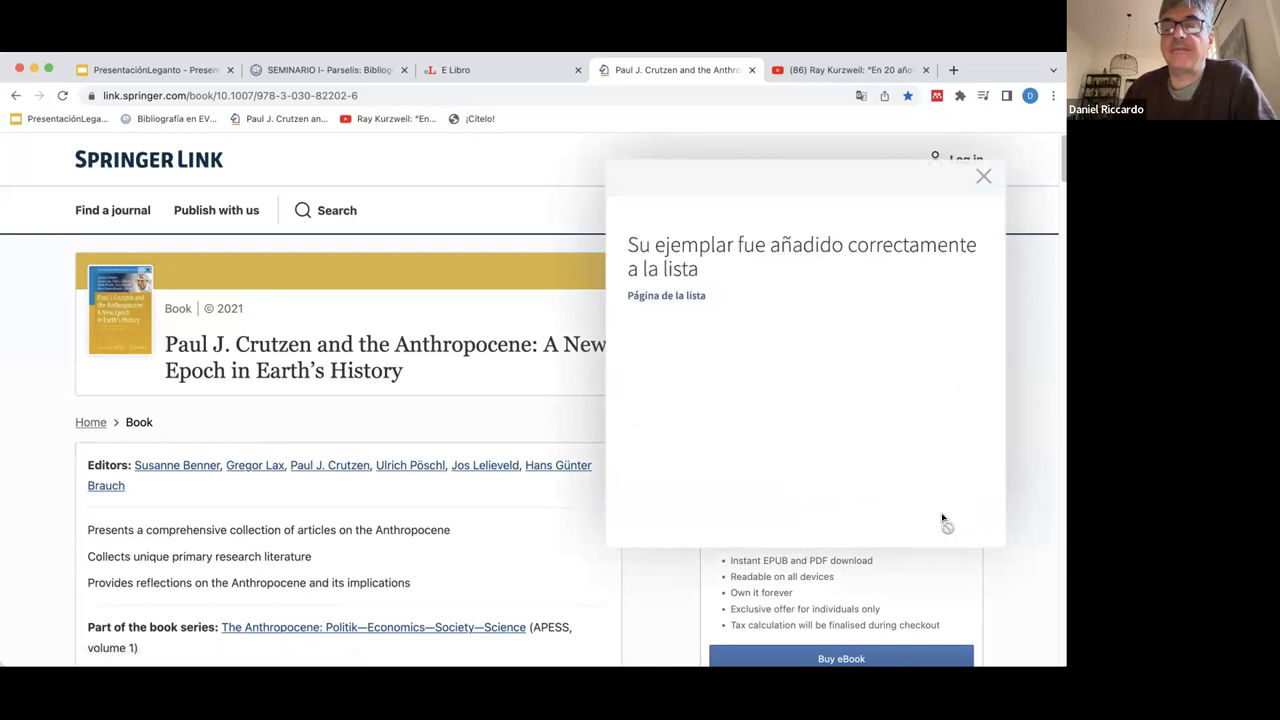
pyautogui.click(346, 72)
pyautogui.scroll(-3, 357, 405)
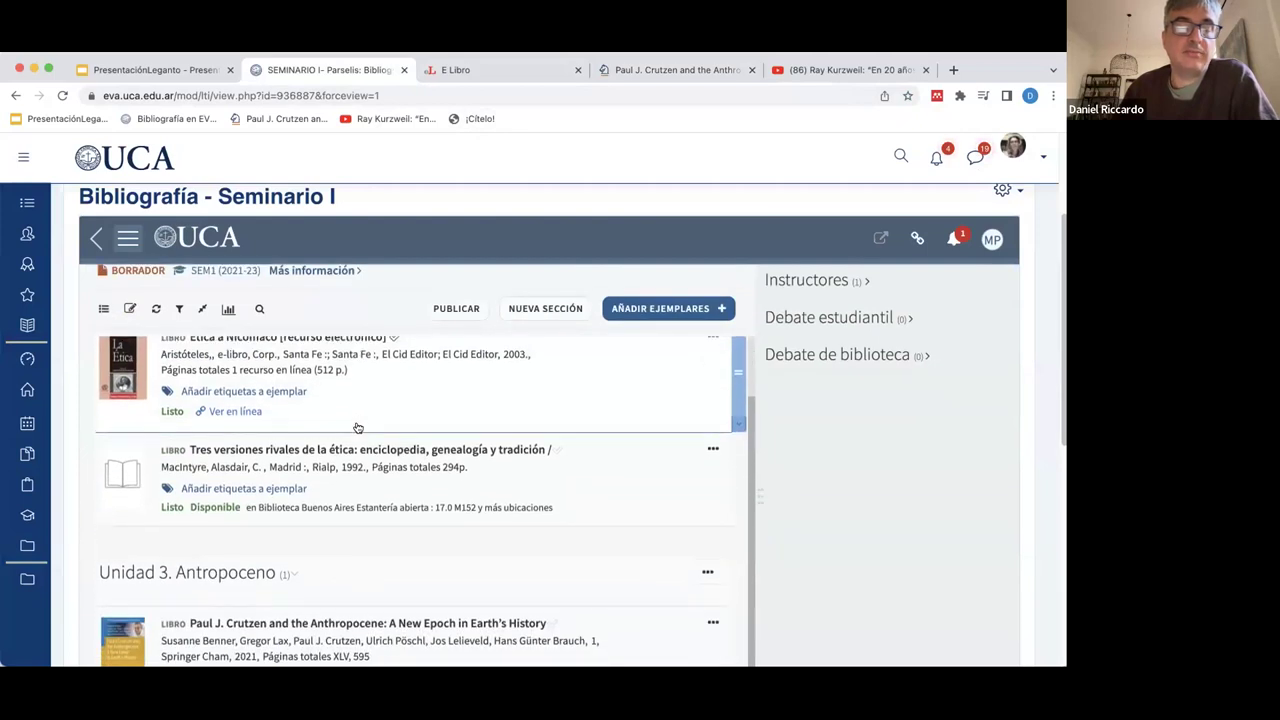
# Step: Check the Crutzen book under Unidad 3, then switch to the Ray Kurzweil YouTube video
pyautogui.scroll(-5, 350, 435)
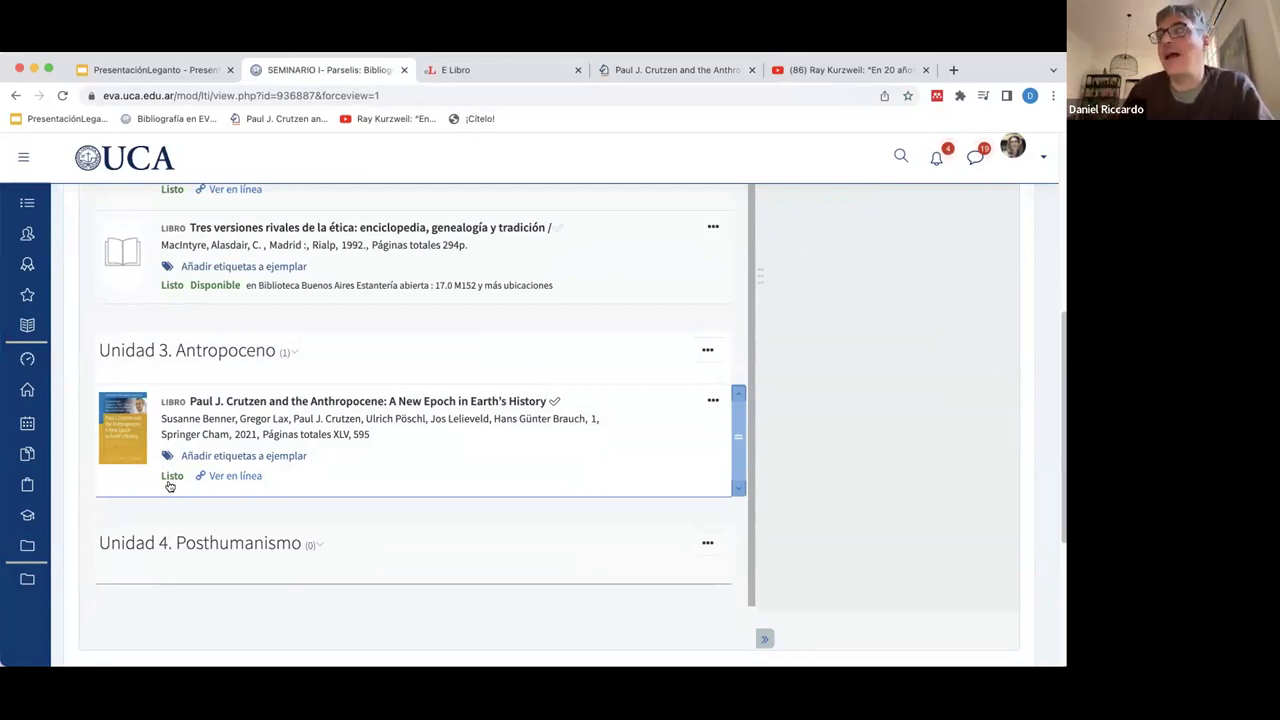
pyautogui.click(796, 72)
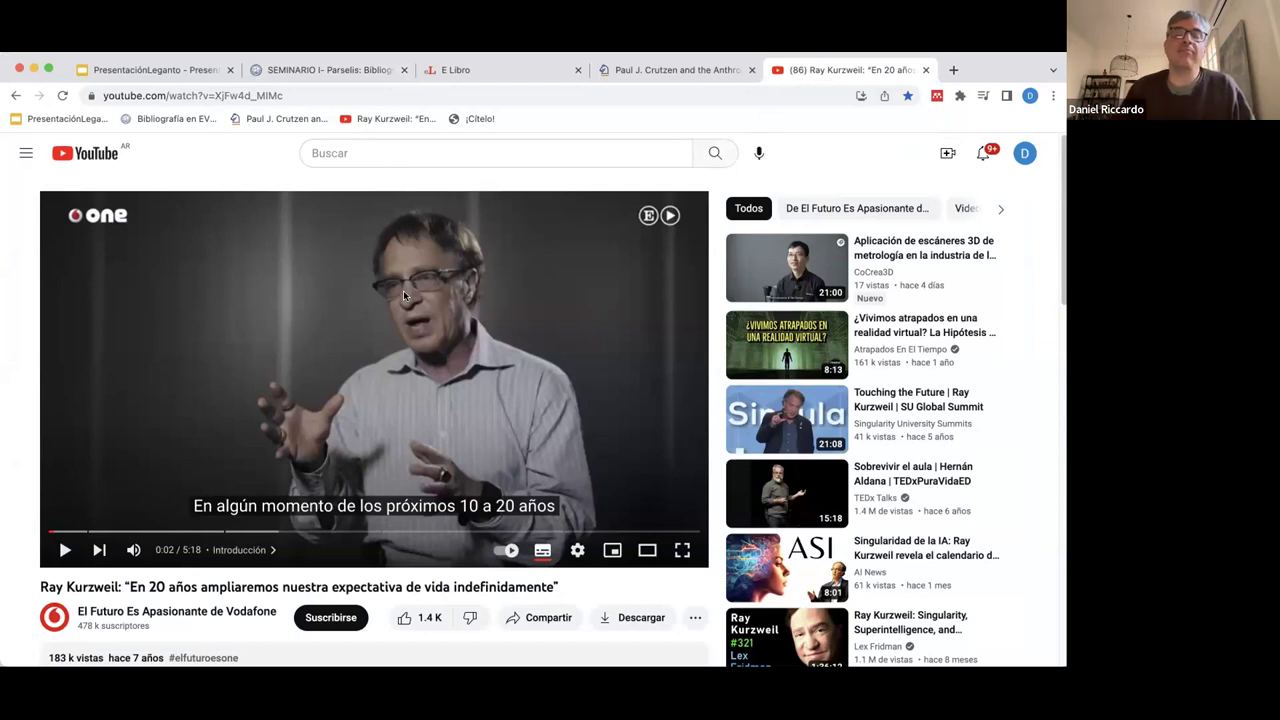
# Step: Cite the Ray Kurzweil video with ¡Cítelo! into Unidad 4. Posthumanismo and return to the list
pyautogui.click(472, 120)
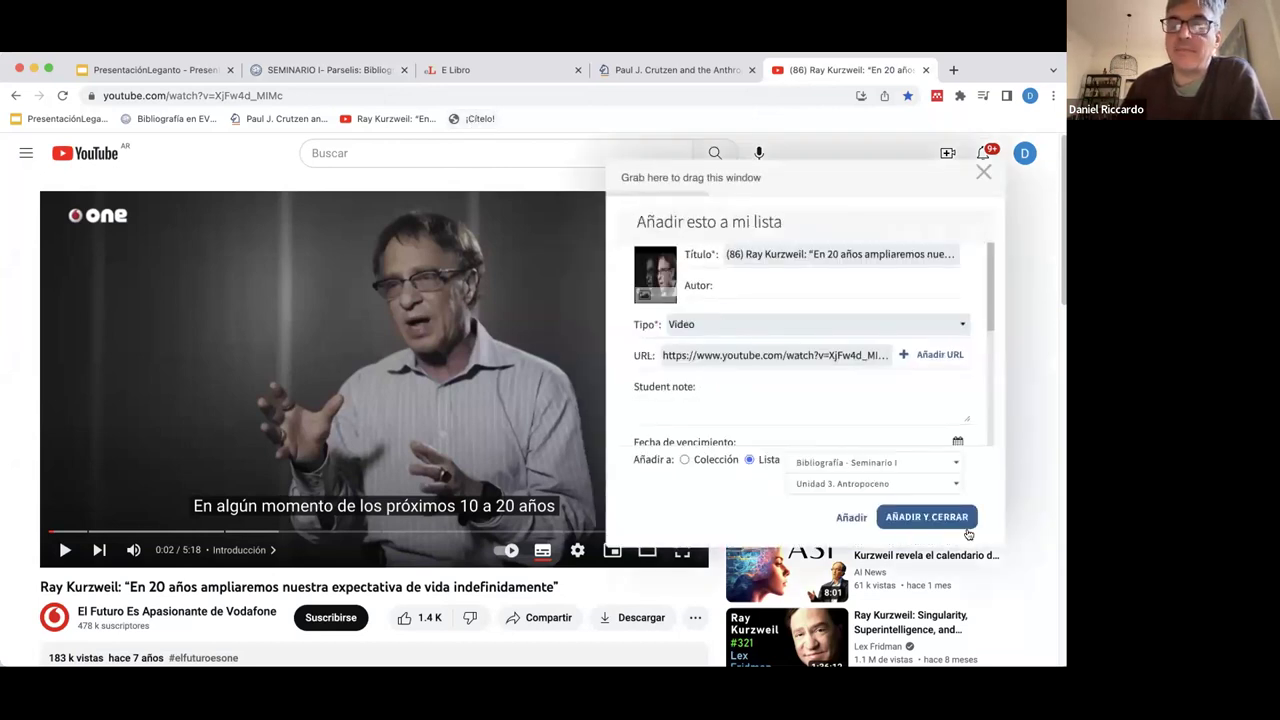
pyautogui.click(884, 484)
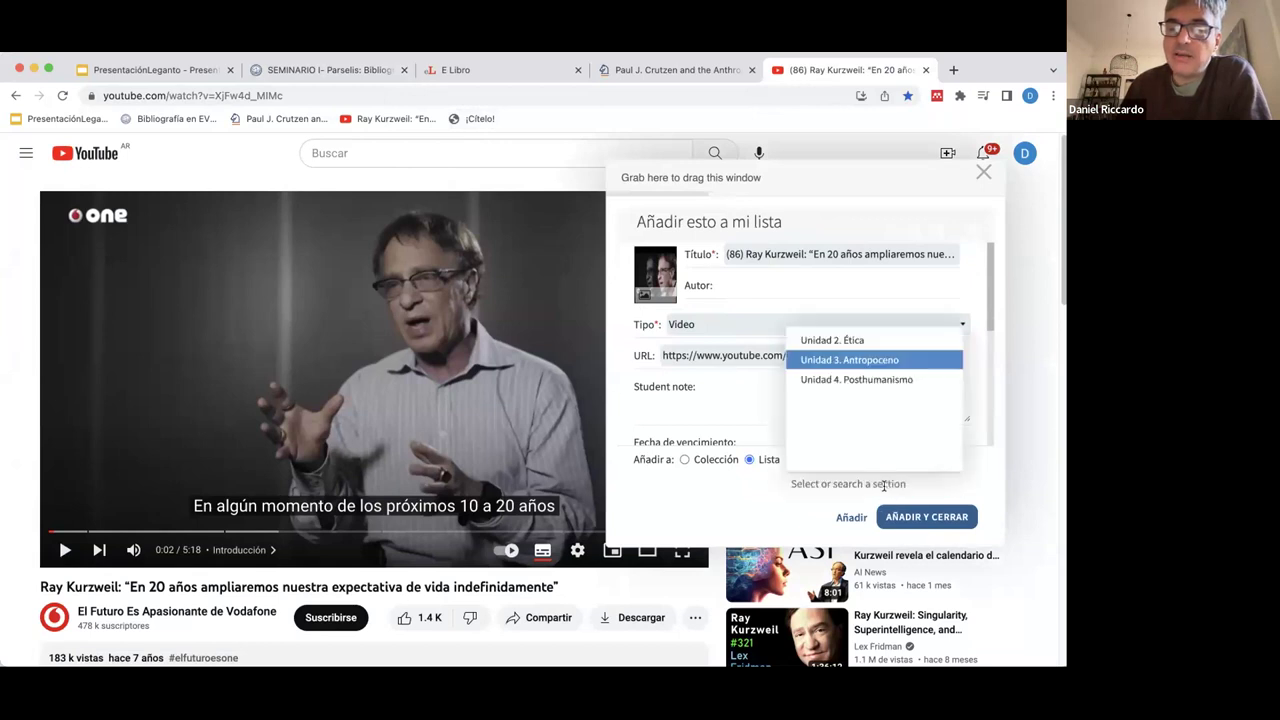
pyautogui.click(853, 380)
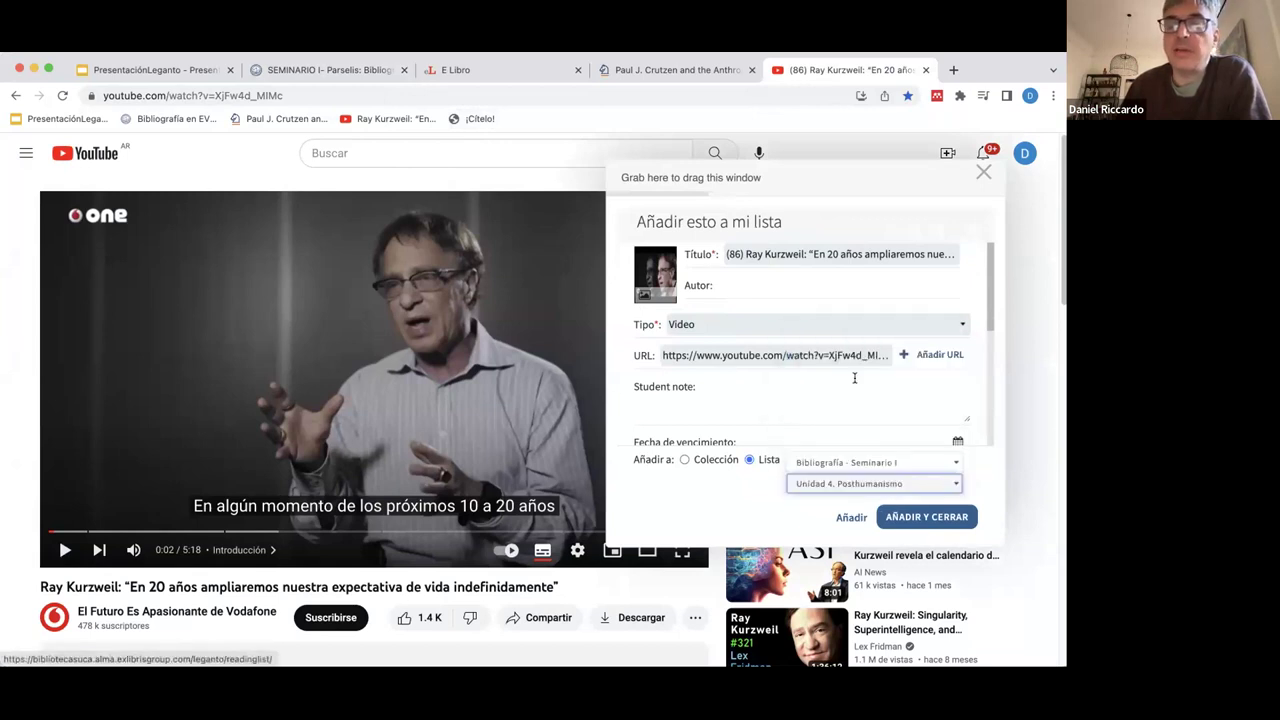
pyautogui.click(907, 516)
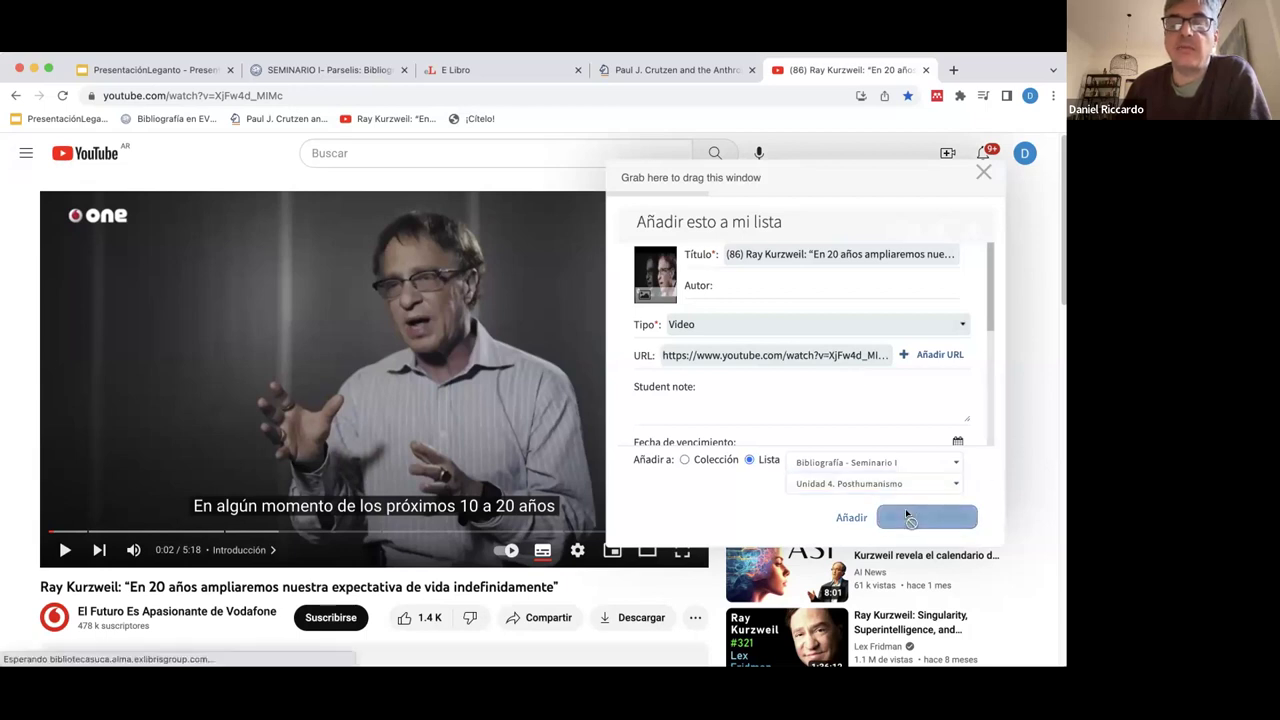
pyautogui.click(334, 69)
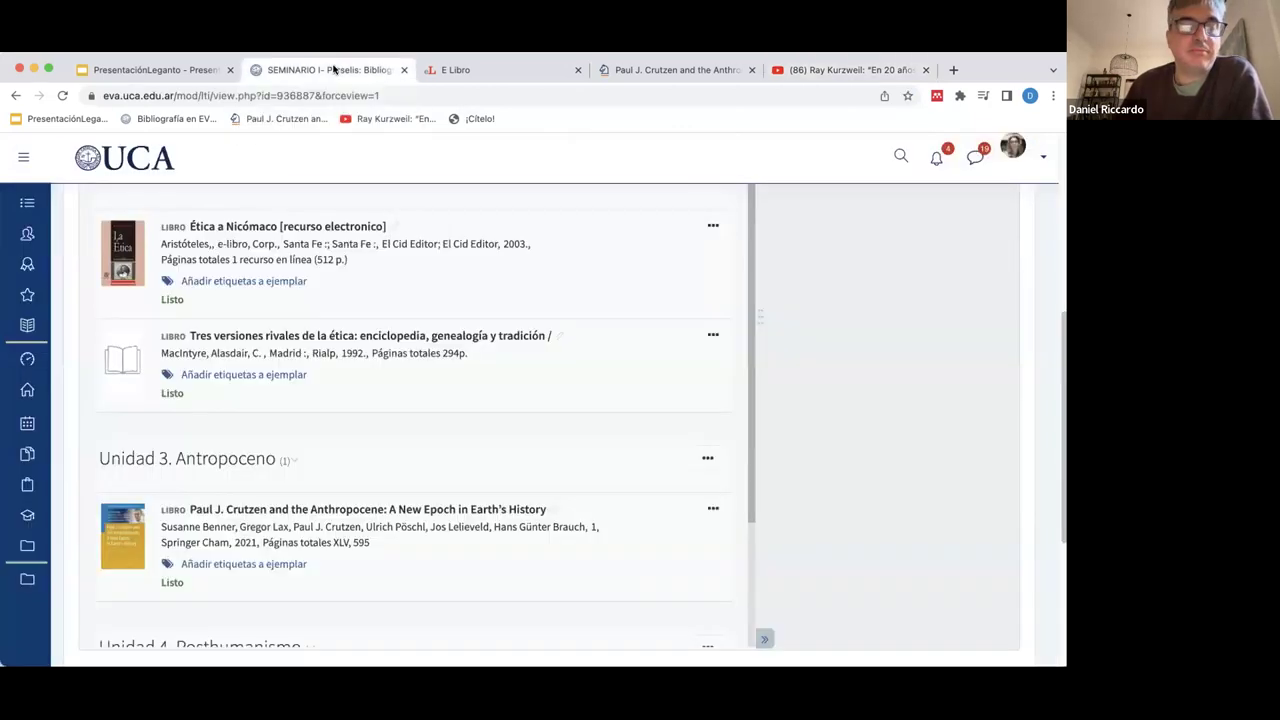
pyautogui.scroll(-4, 316, 318)
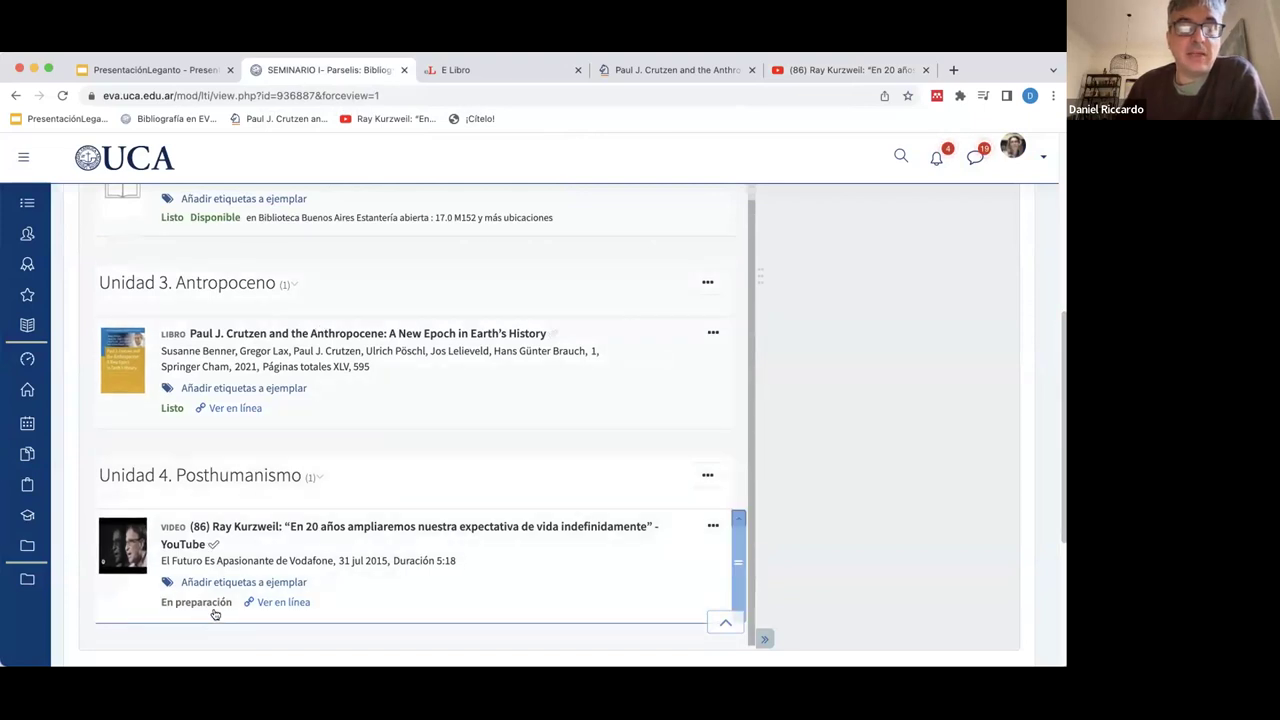
pyautogui.moveTo(197, 608)
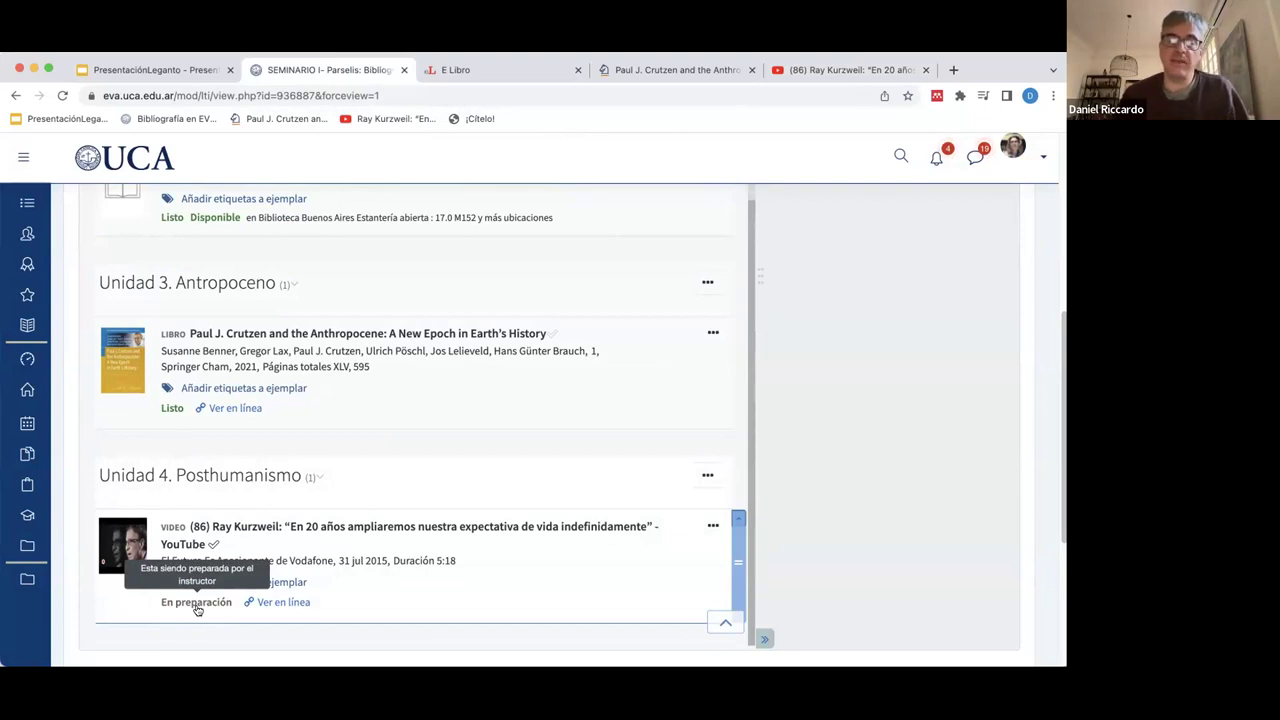
pyautogui.scroll(1, 197, 610)
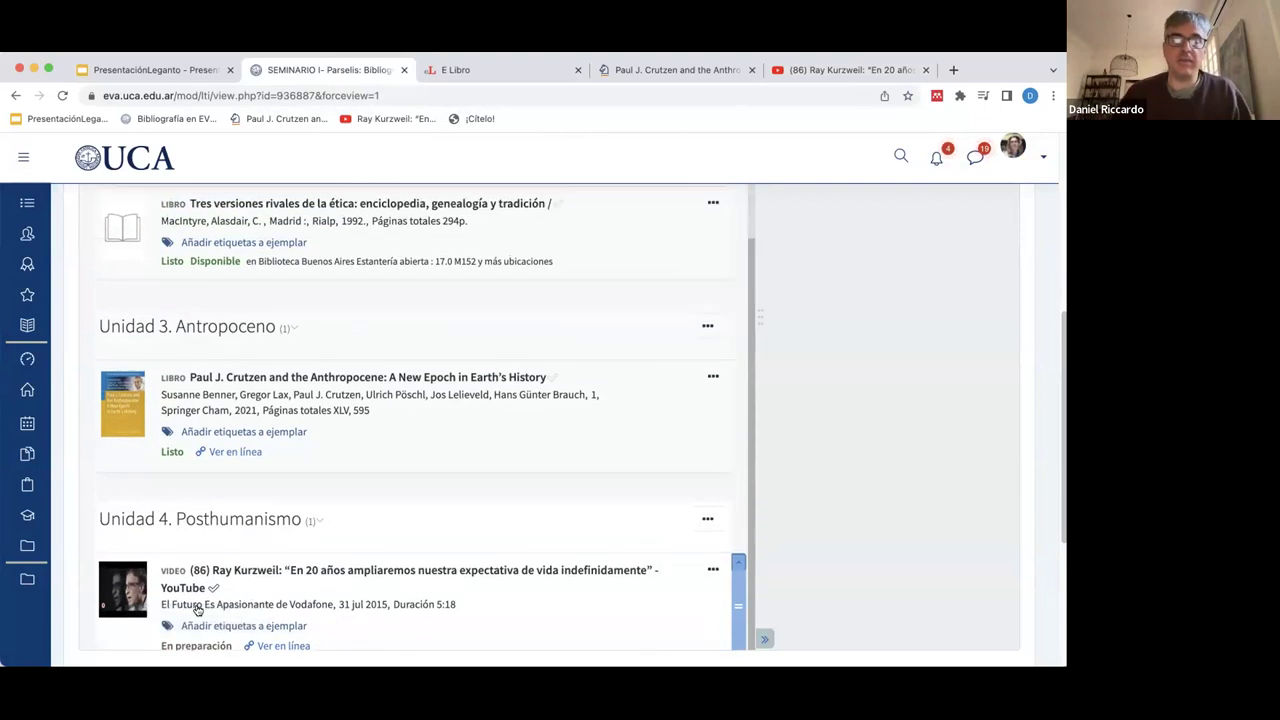
pyautogui.scroll(3, 600, 550)
pyautogui.scroll(5, 1000, 420)
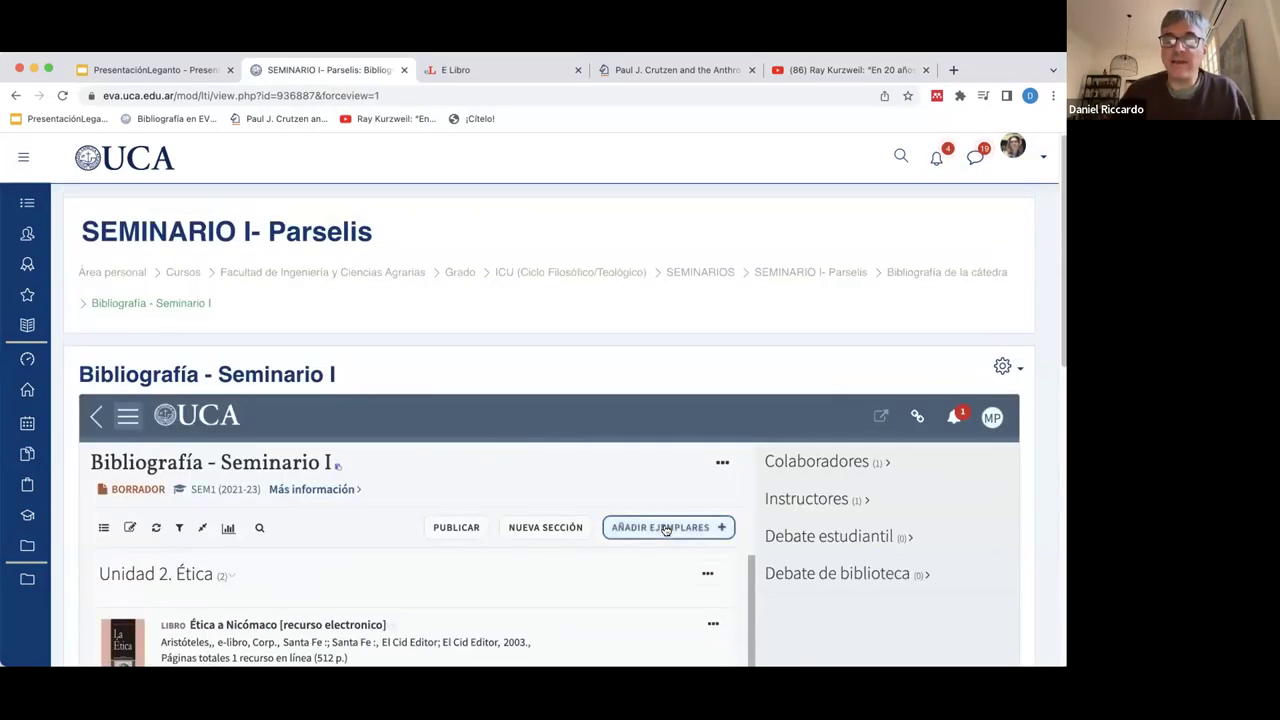
# Step: Add a new file item to the list and select the Anthropocene PDF for upload
pyautogui.click(664, 528)
pyautogui.scroll(-2, 914, 457)
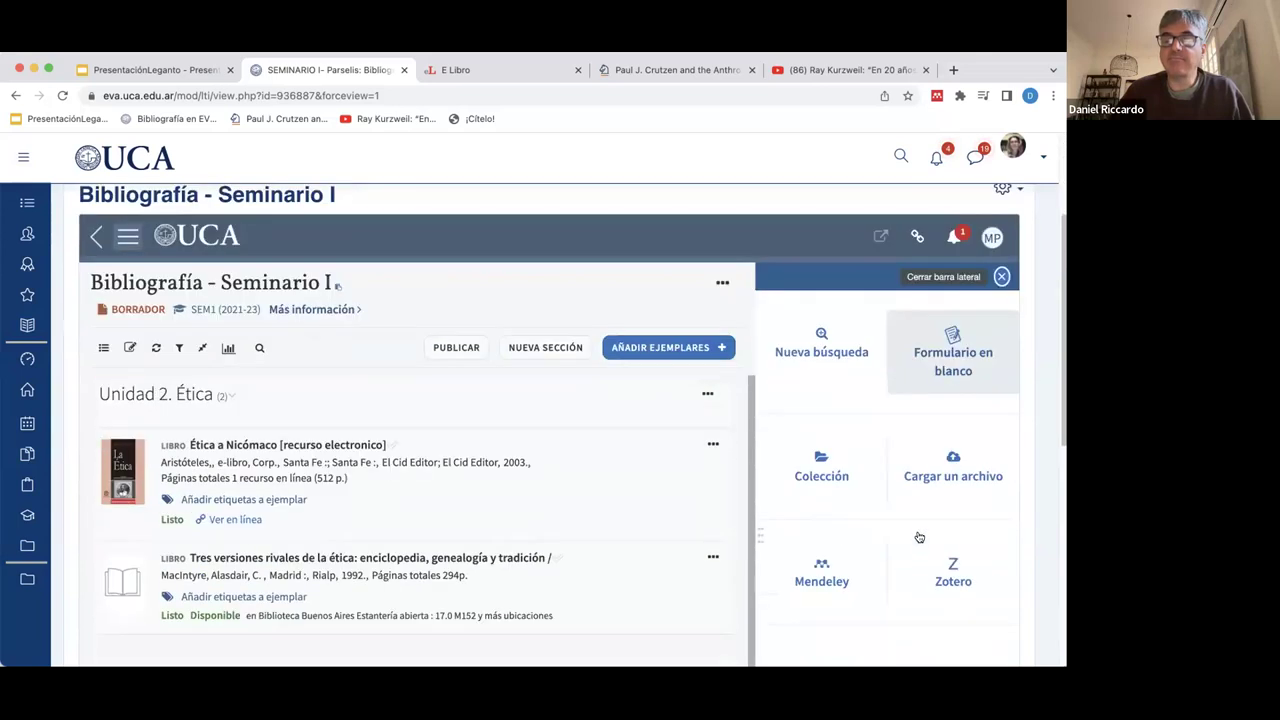
pyautogui.click(948, 478)
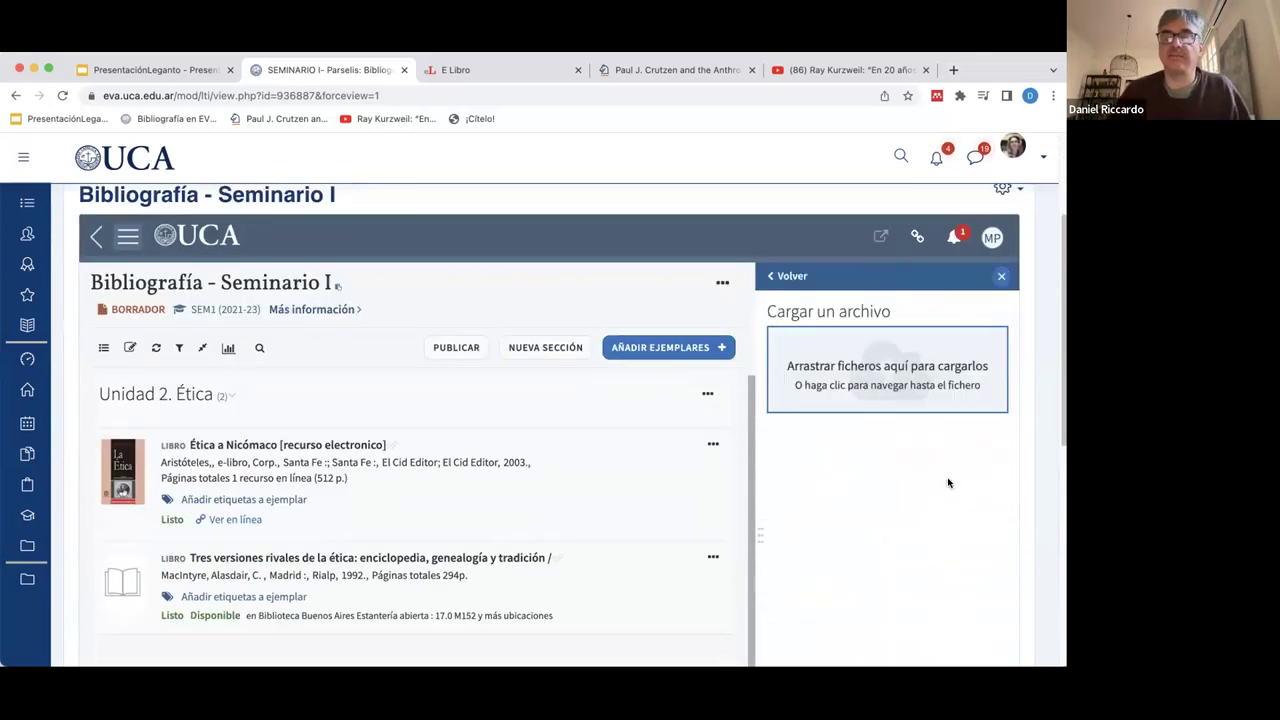
pyautogui.click(875, 405)
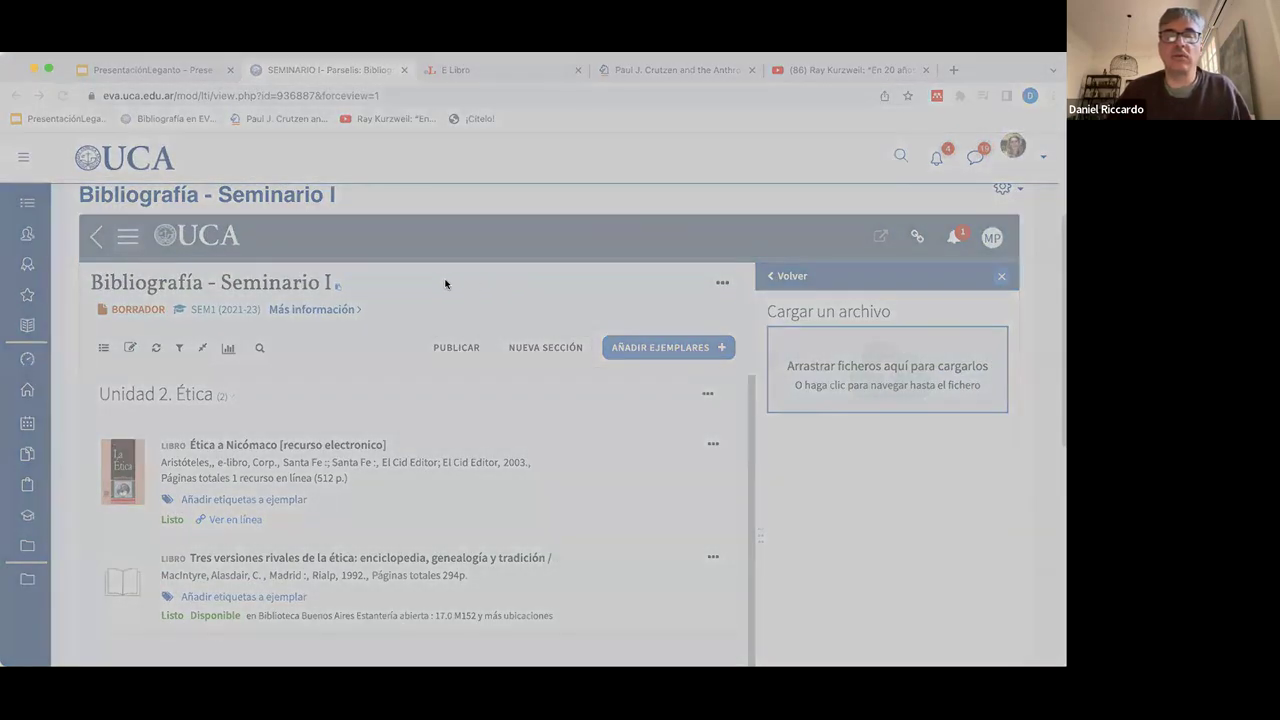
pyautogui.press('Return')
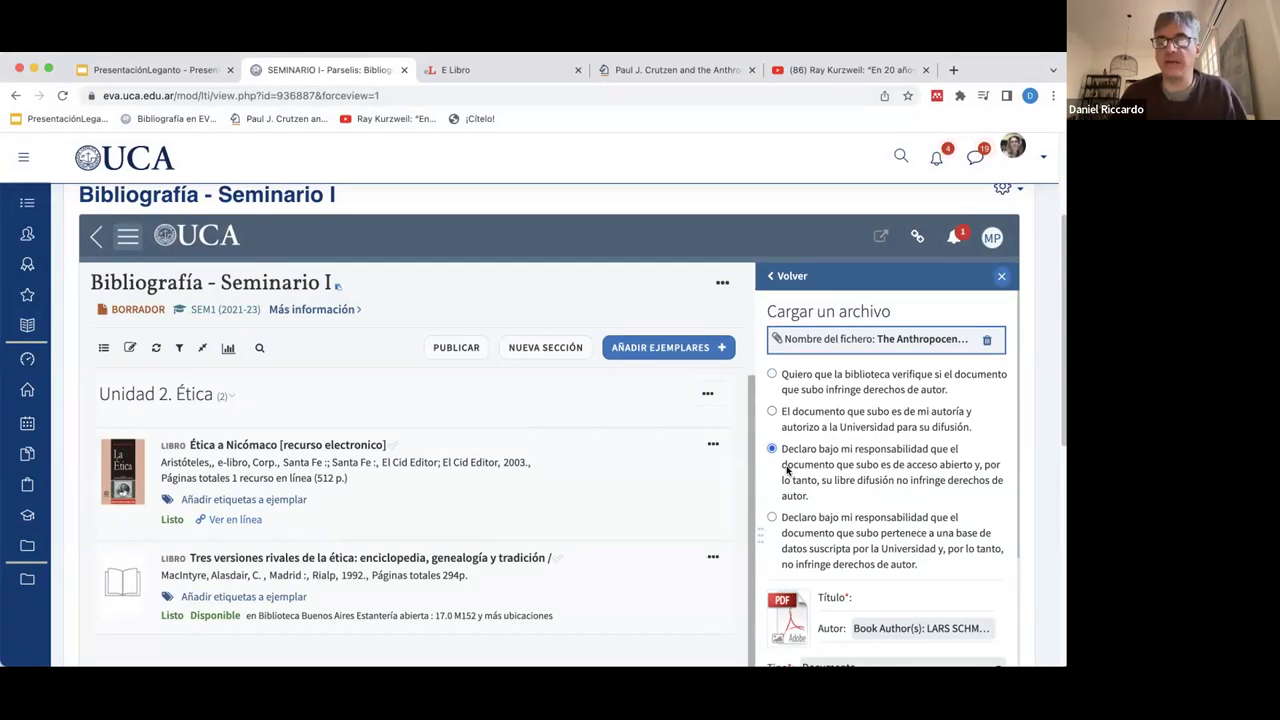
# Step: Set the copyright declaration to 'Quiero que la biblioteca verifique'
pyautogui.click(803, 523)
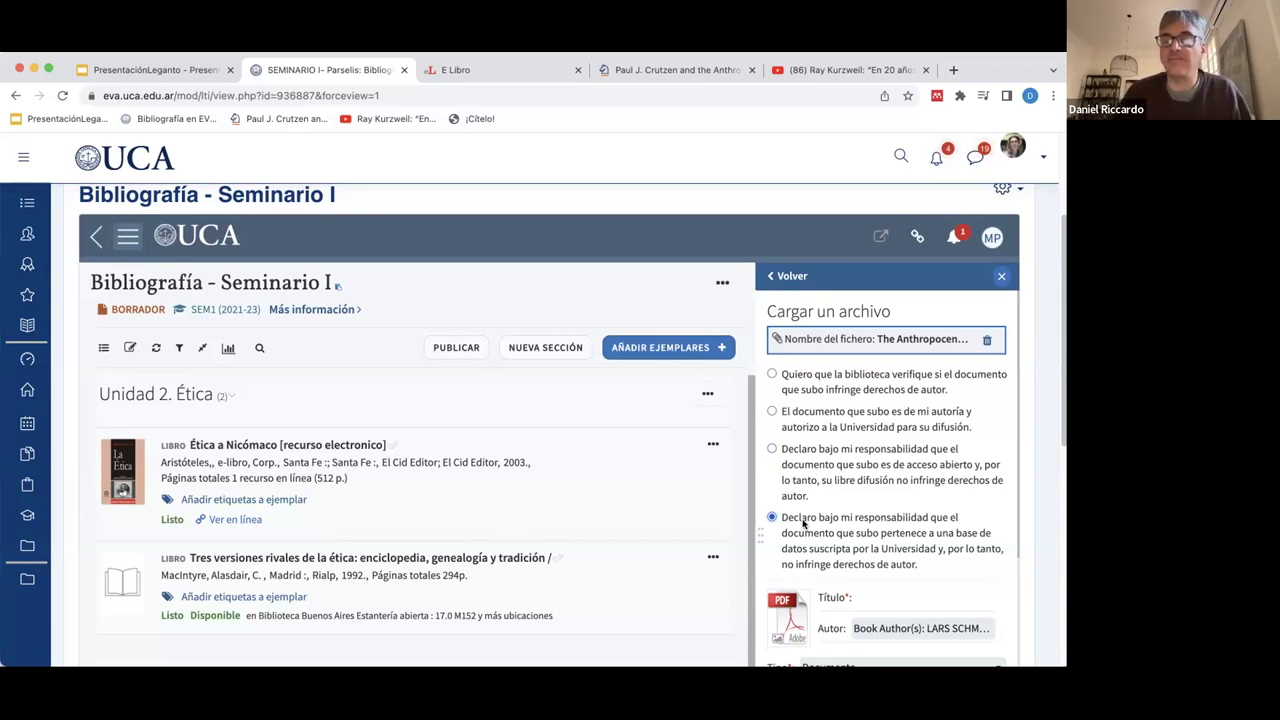
pyautogui.click(828, 413)
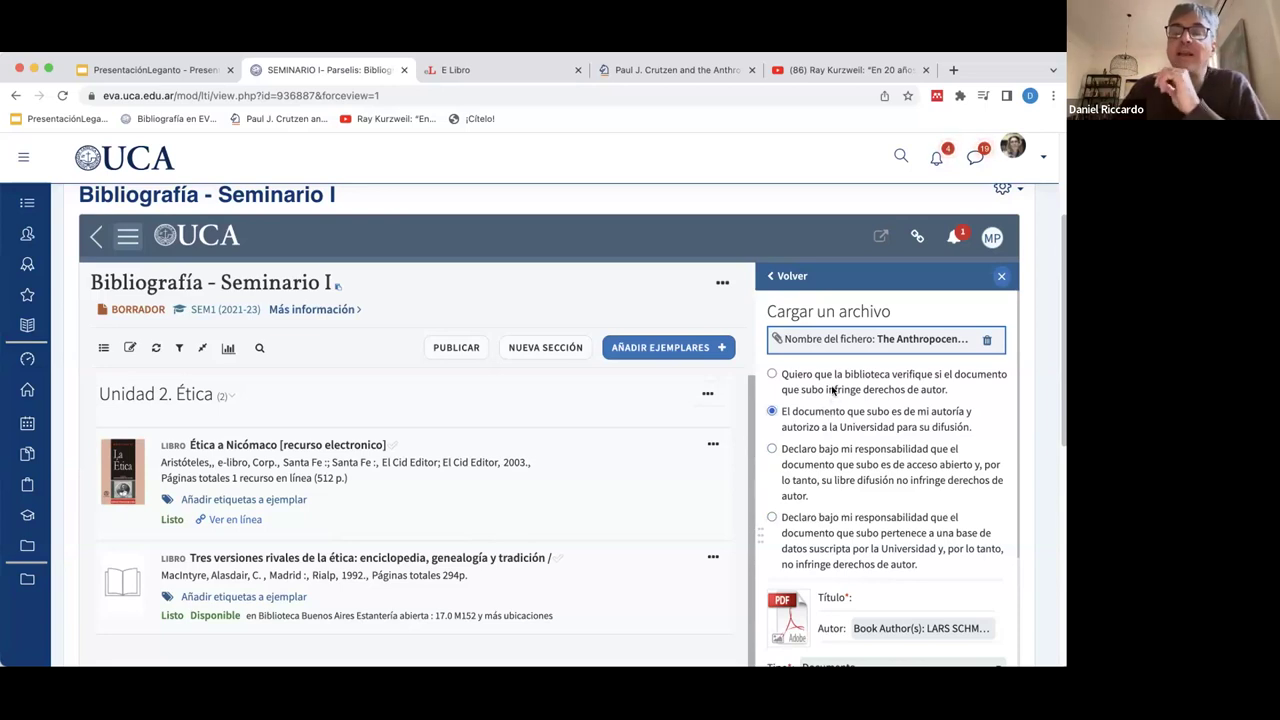
pyautogui.click(832, 390)
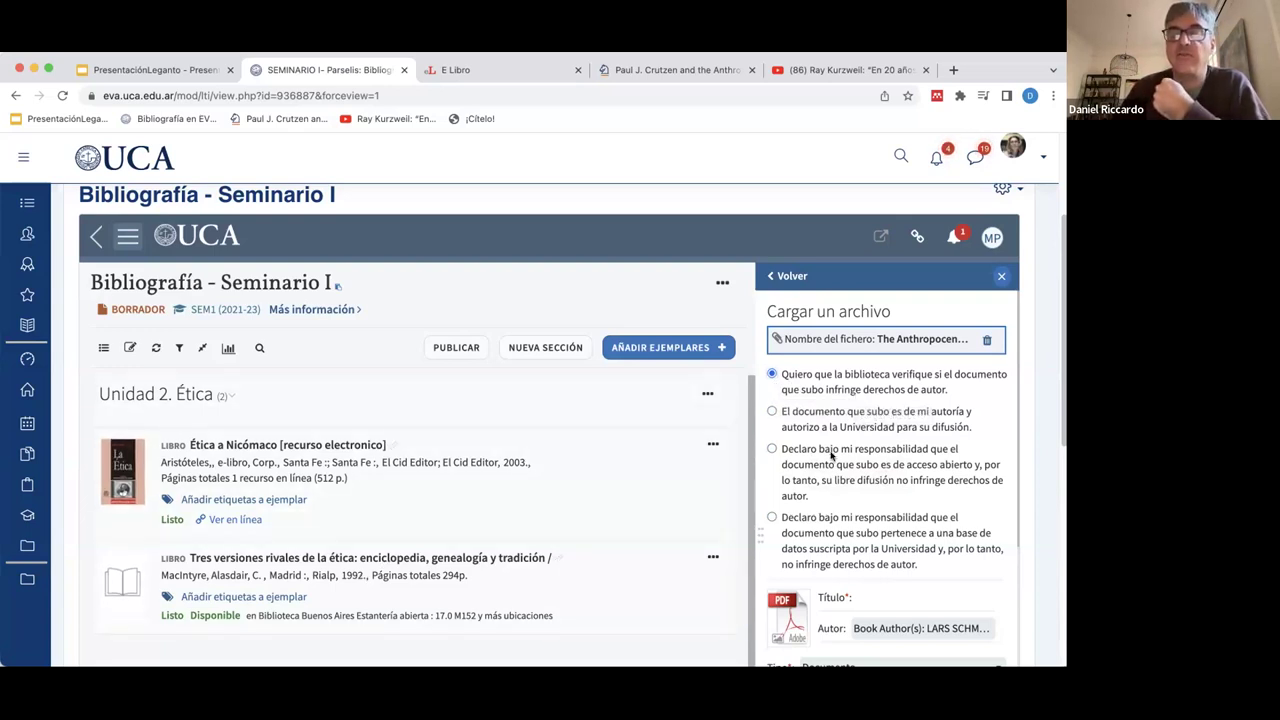
# Step: Mark the PDF as from a subscribed database, title it 'LARS', and add it to the list
pyautogui.click(798, 522)
pyautogui.scroll(-2, 815, 528)
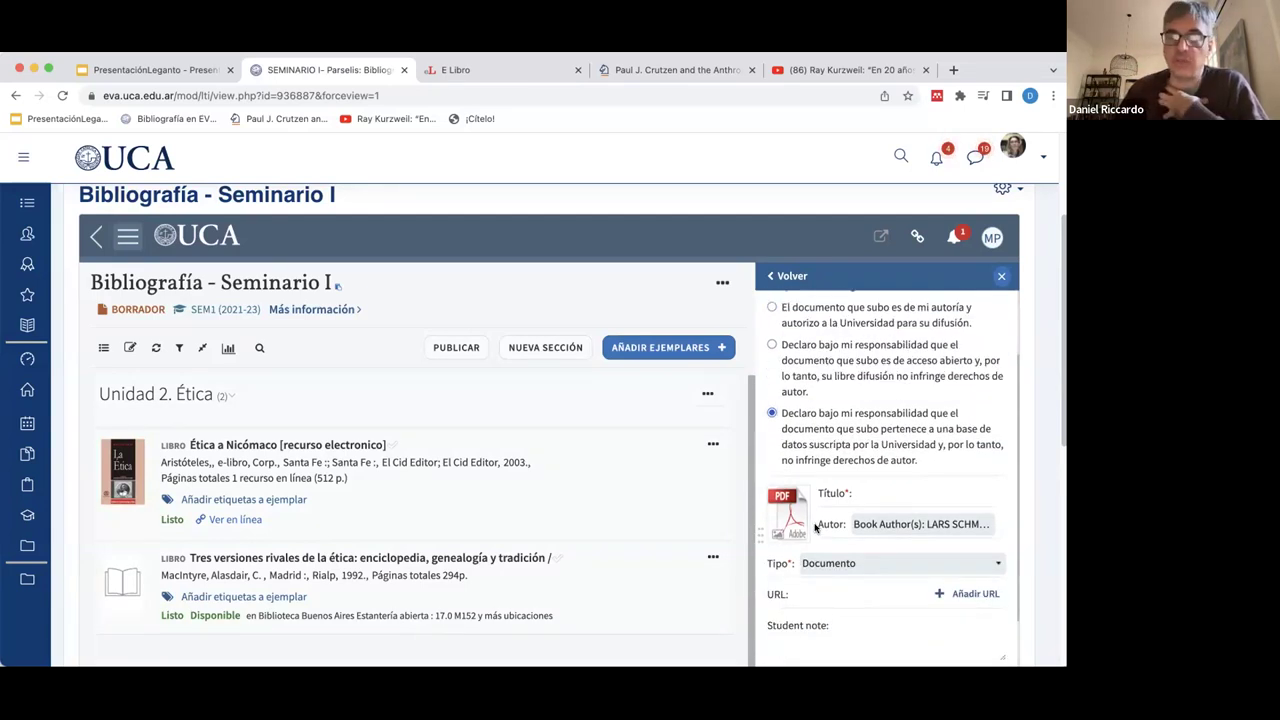
pyautogui.scroll(-3, 848, 530)
pyautogui.scroll(-4, 903, 546)
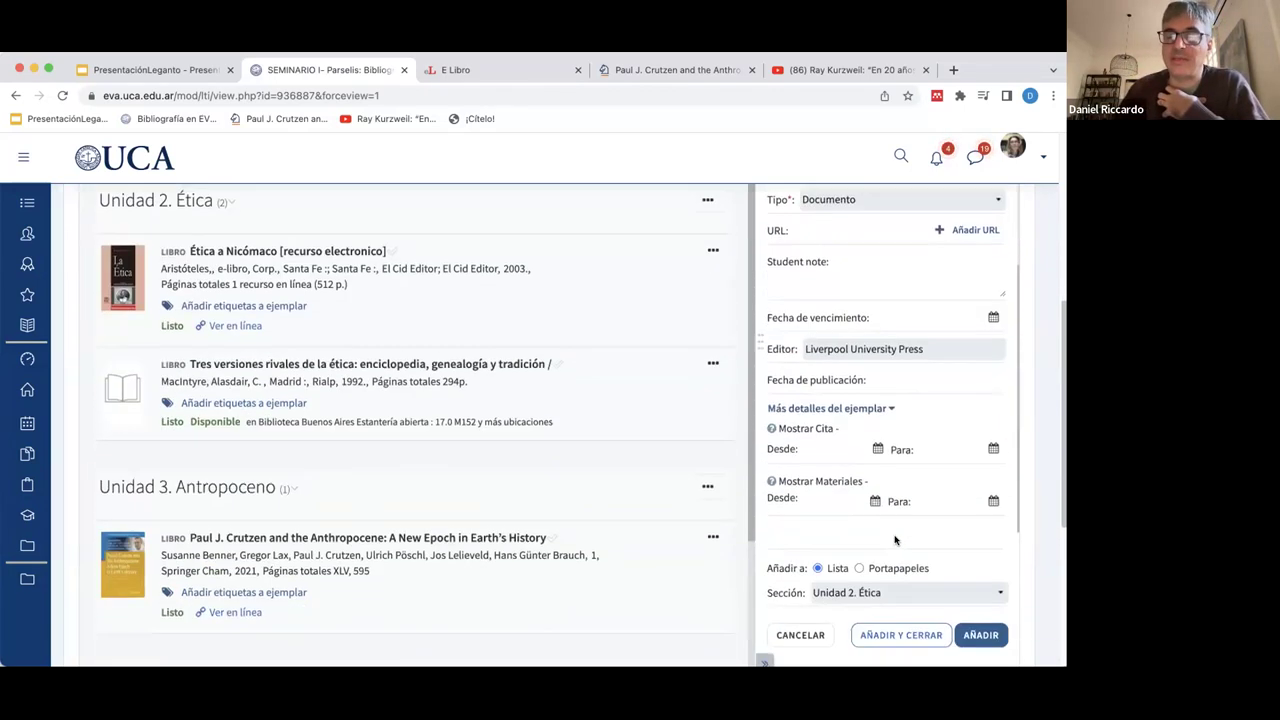
pyautogui.scroll(-3, 895, 540)
pyautogui.scroll(4, 886, 455)
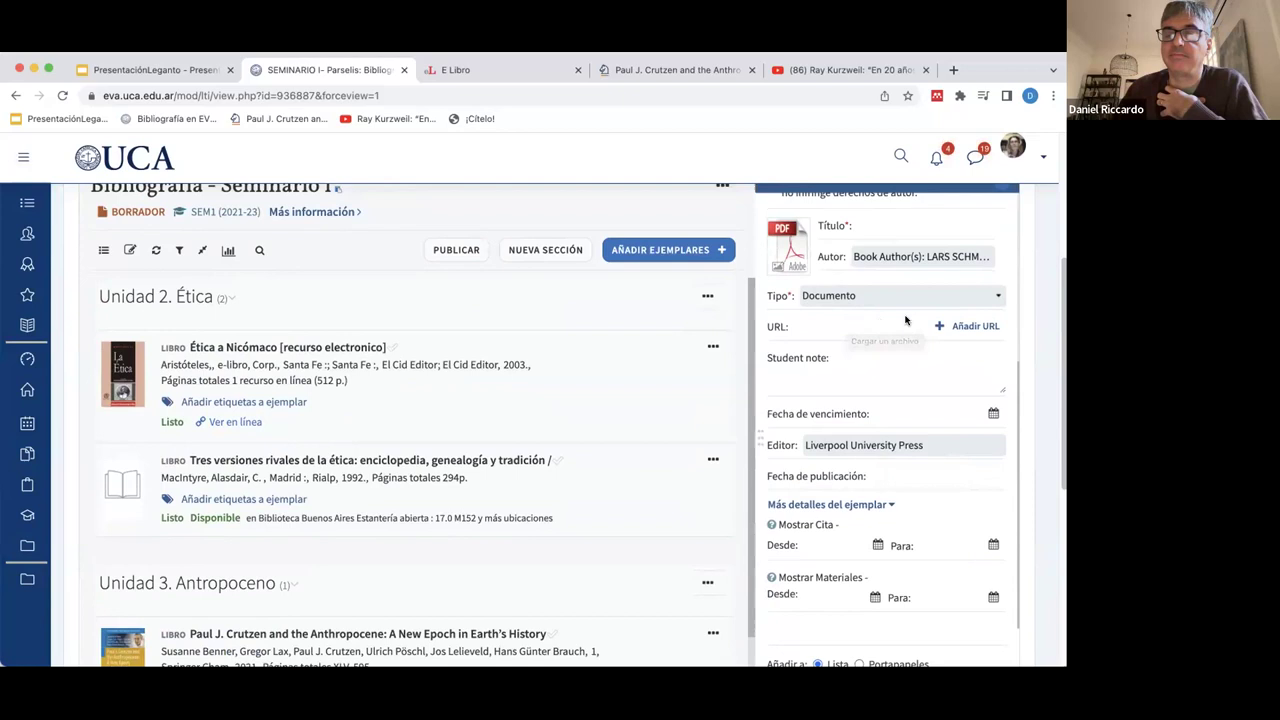
pyautogui.click(880, 224)
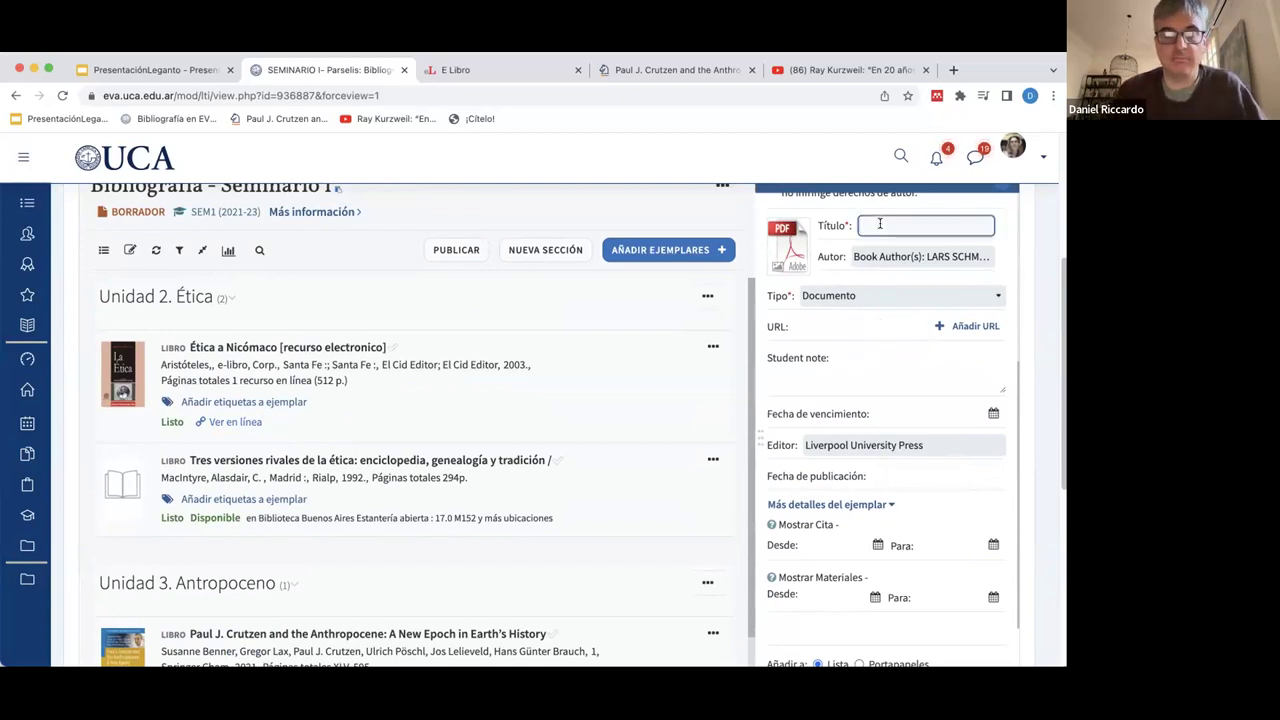
pyautogui.write('LARS')
pyautogui.scroll(-5, 918, 397)
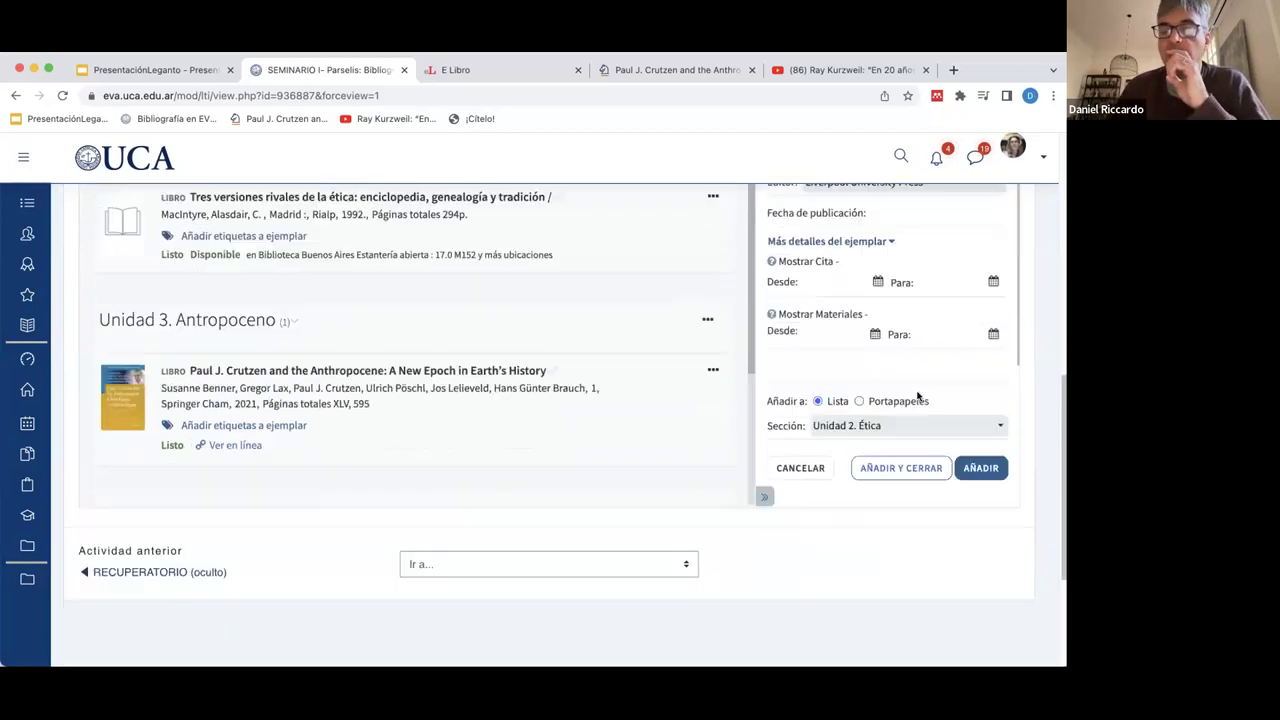
pyautogui.scroll(-2, 918, 397)
pyautogui.click(974, 383)
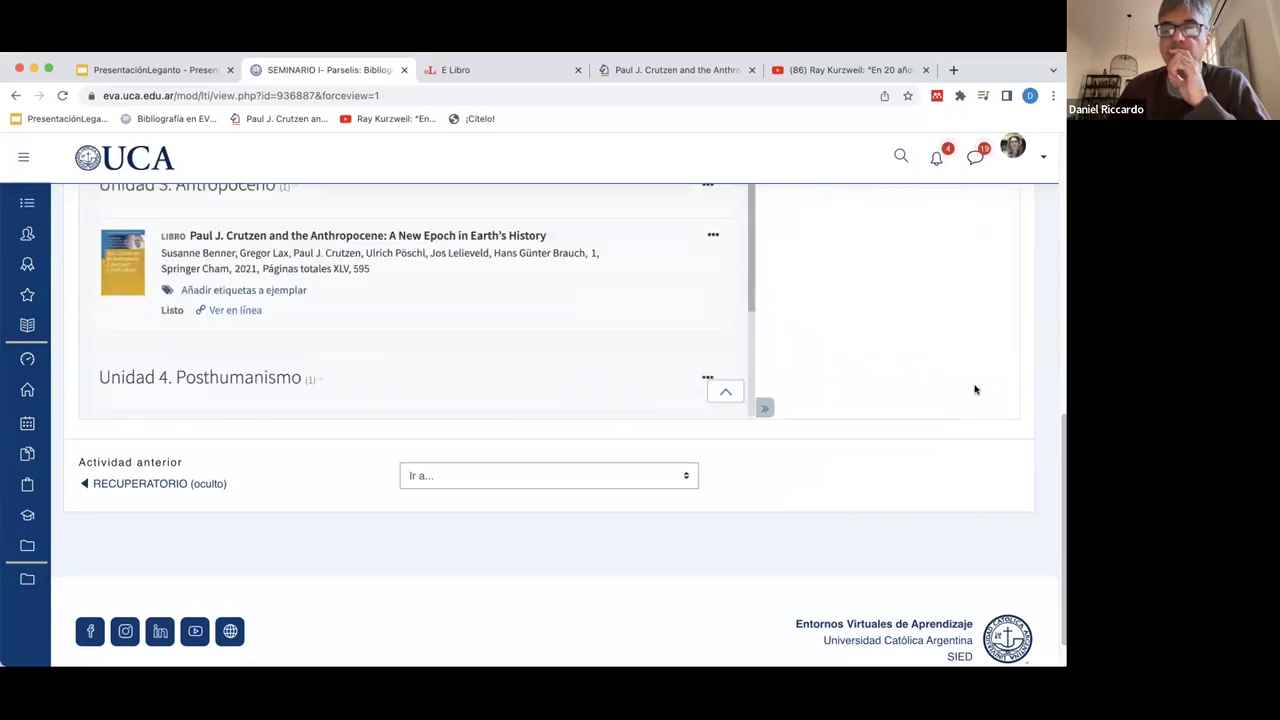
# Step: Close the 'Cargar un archivo' panel to show the full reading list again
pyautogui.scroll(-3, 378, 295)
pyautogui.scroll(1, 186, 323)
pyautogui.scroll(1, 367, 345)
pyautogui.scroll(1, 366, 345)
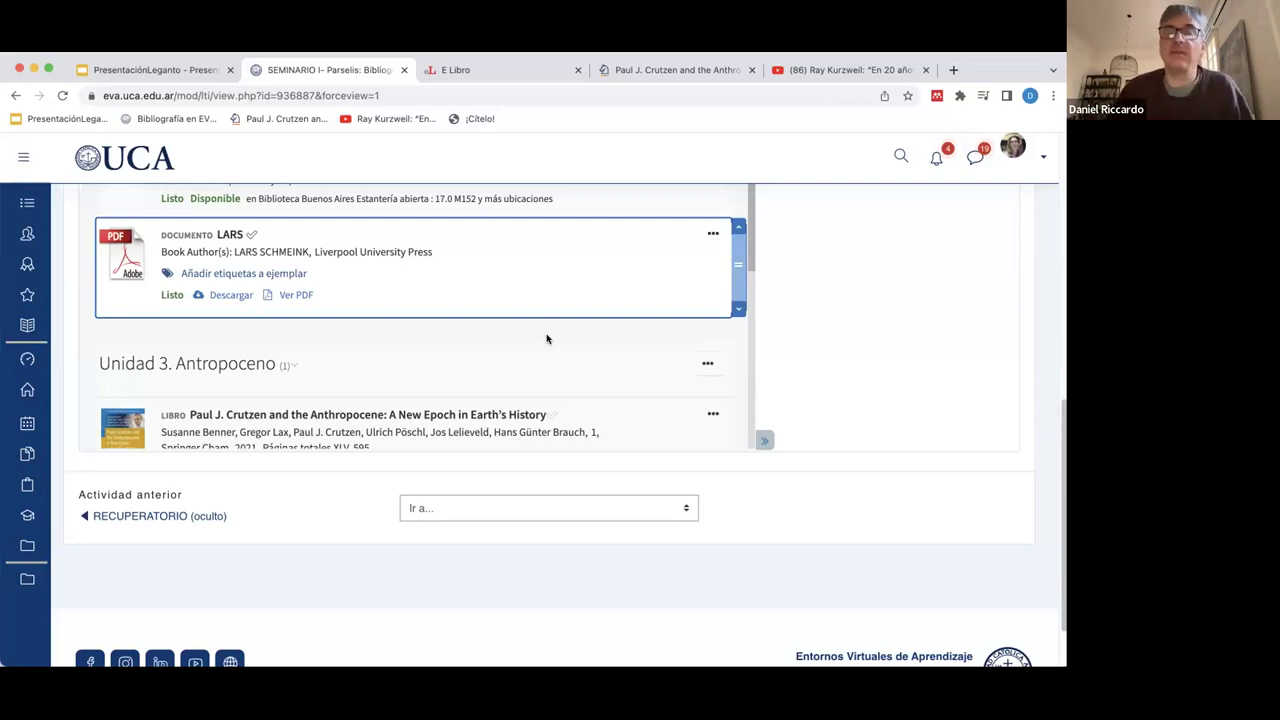
pyautogui.scroll(2, 774, 315)
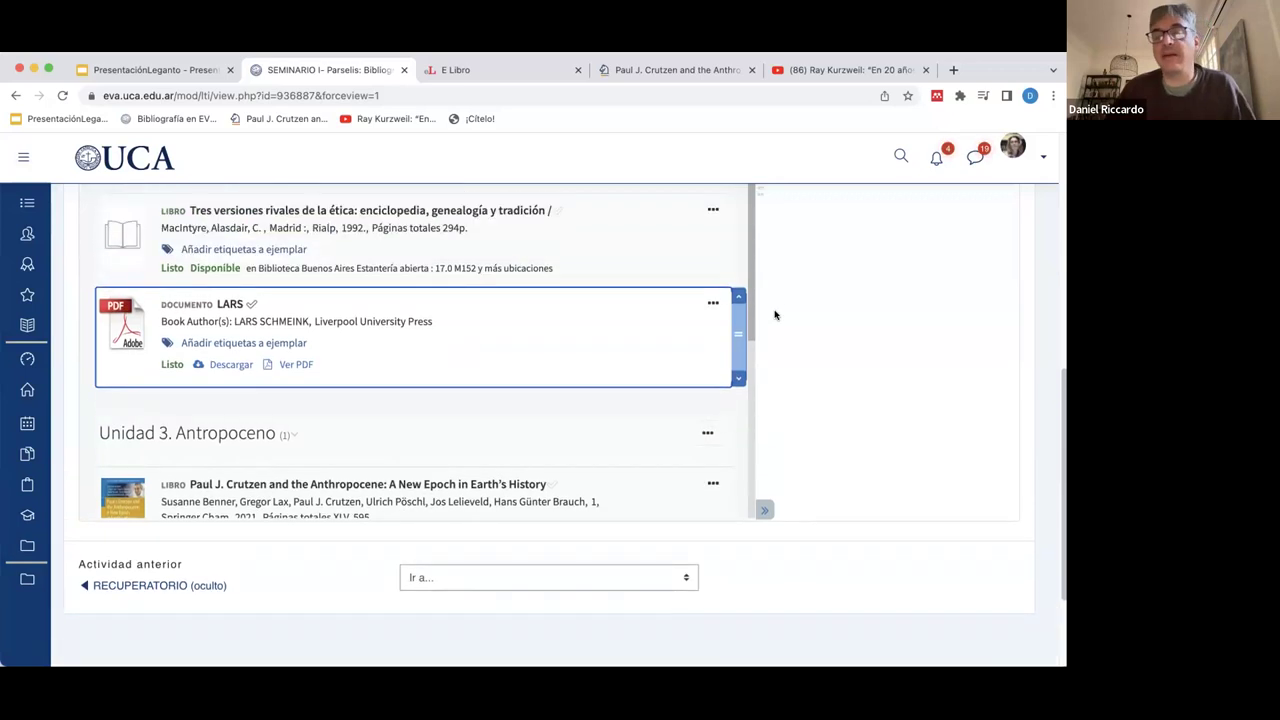
pyautogui.scroll(5, 774, 315)
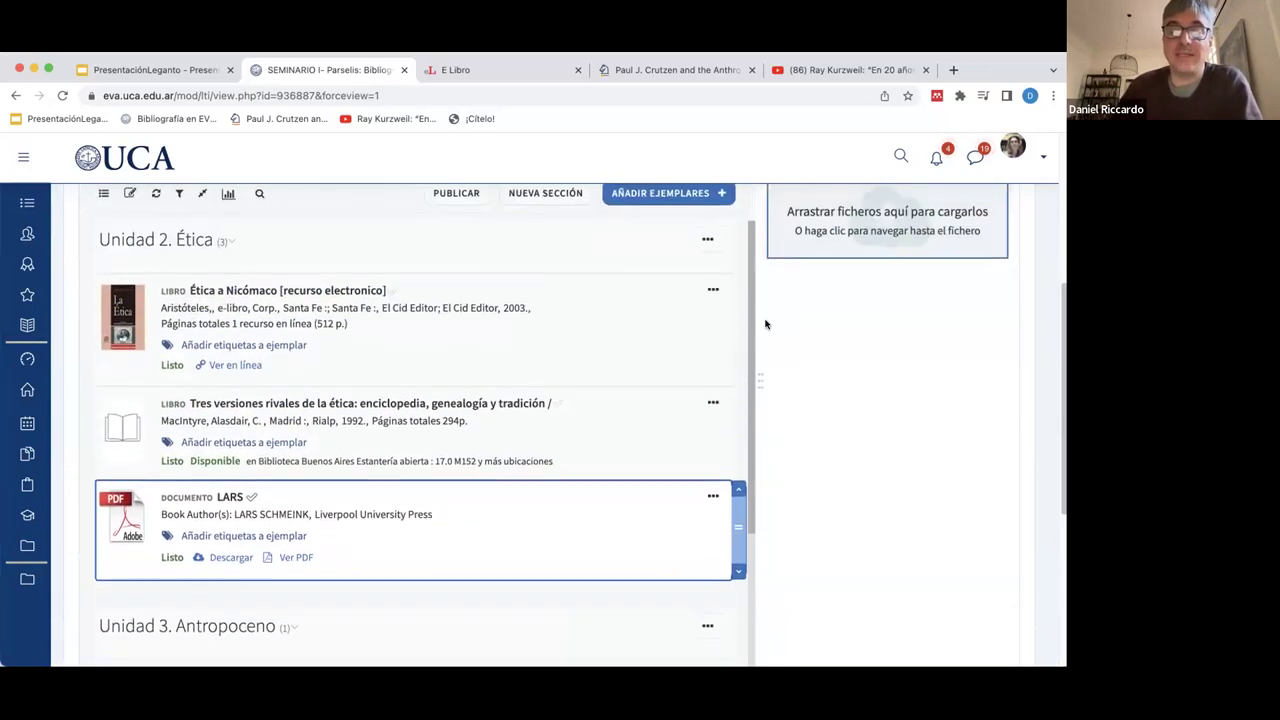
pyautogui.scroll(3, 765, 324)
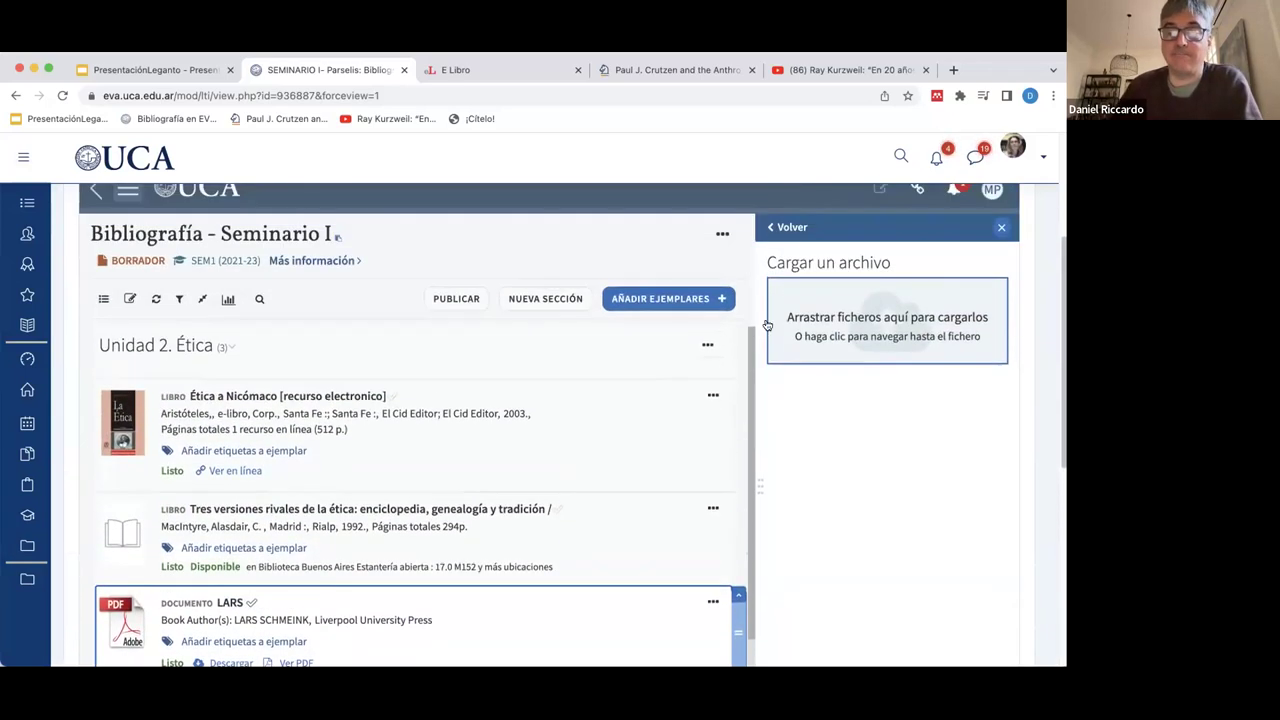
pyautogui.click(1003, 230)
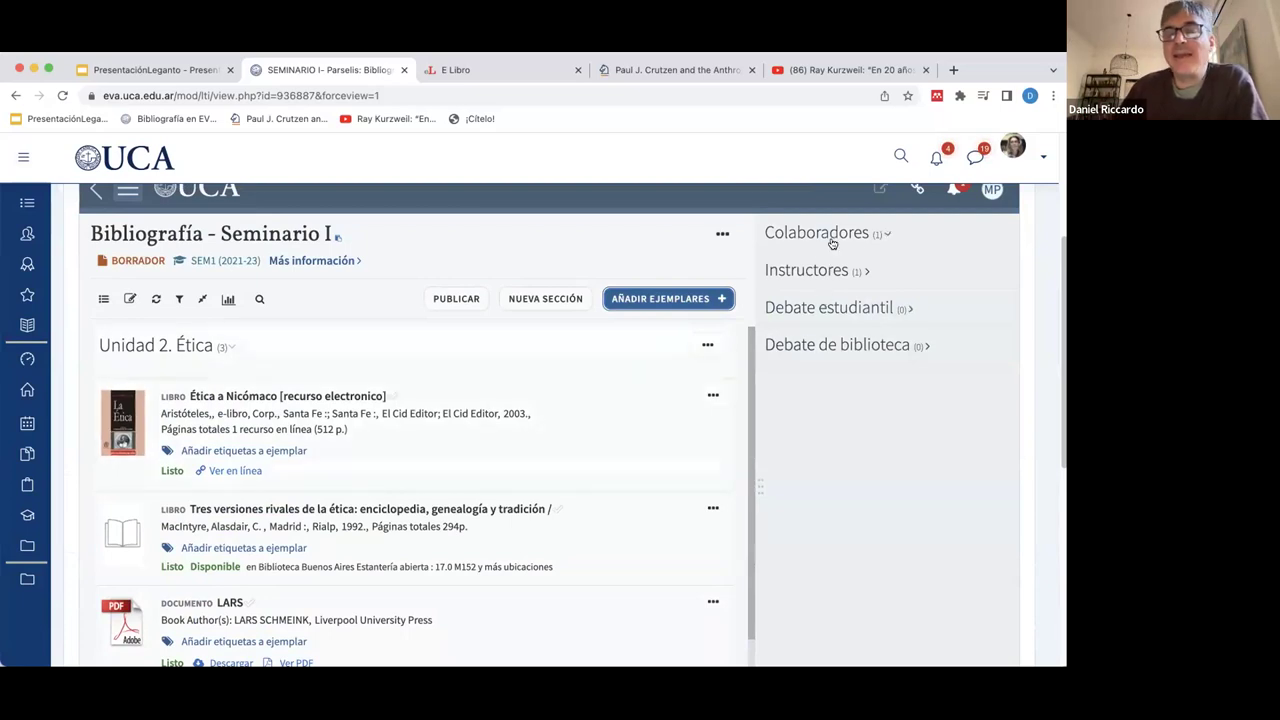
# Step: Search for the teacher by name in Colaboradores and send them a collaboration invitation as Docente
pyautogui.click(885, 236)
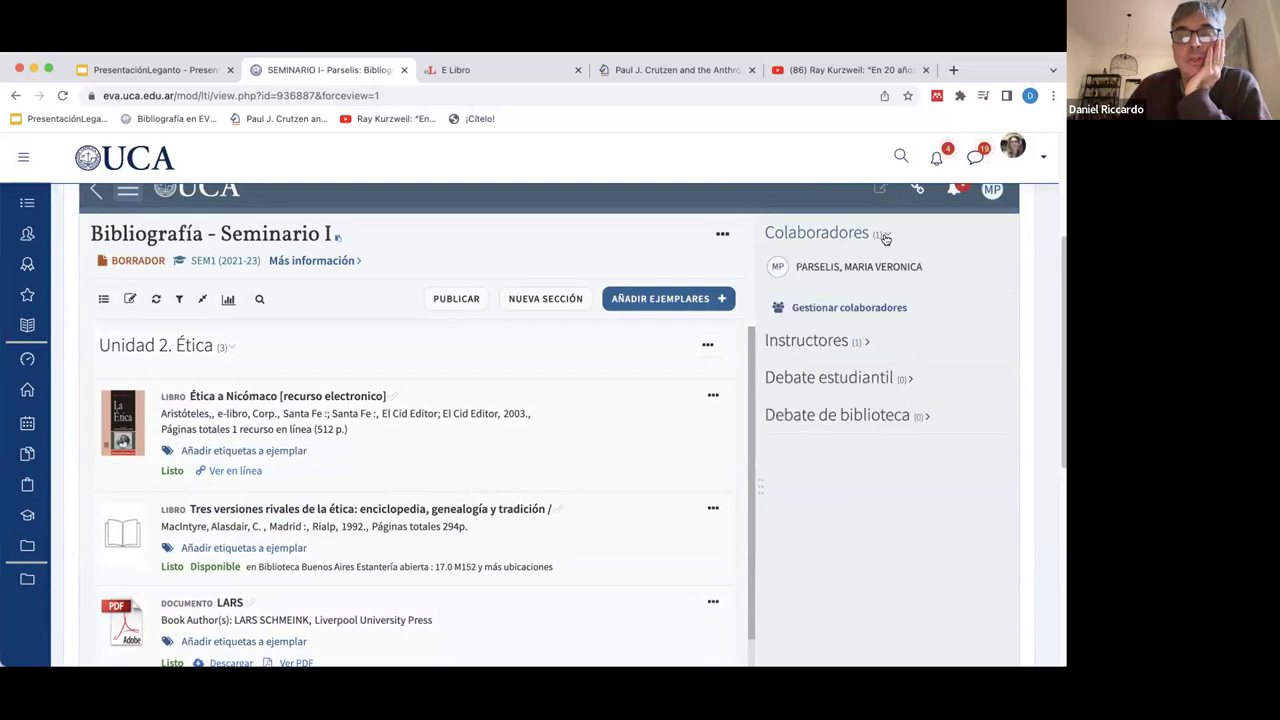
pyautogui.click(838, 309)
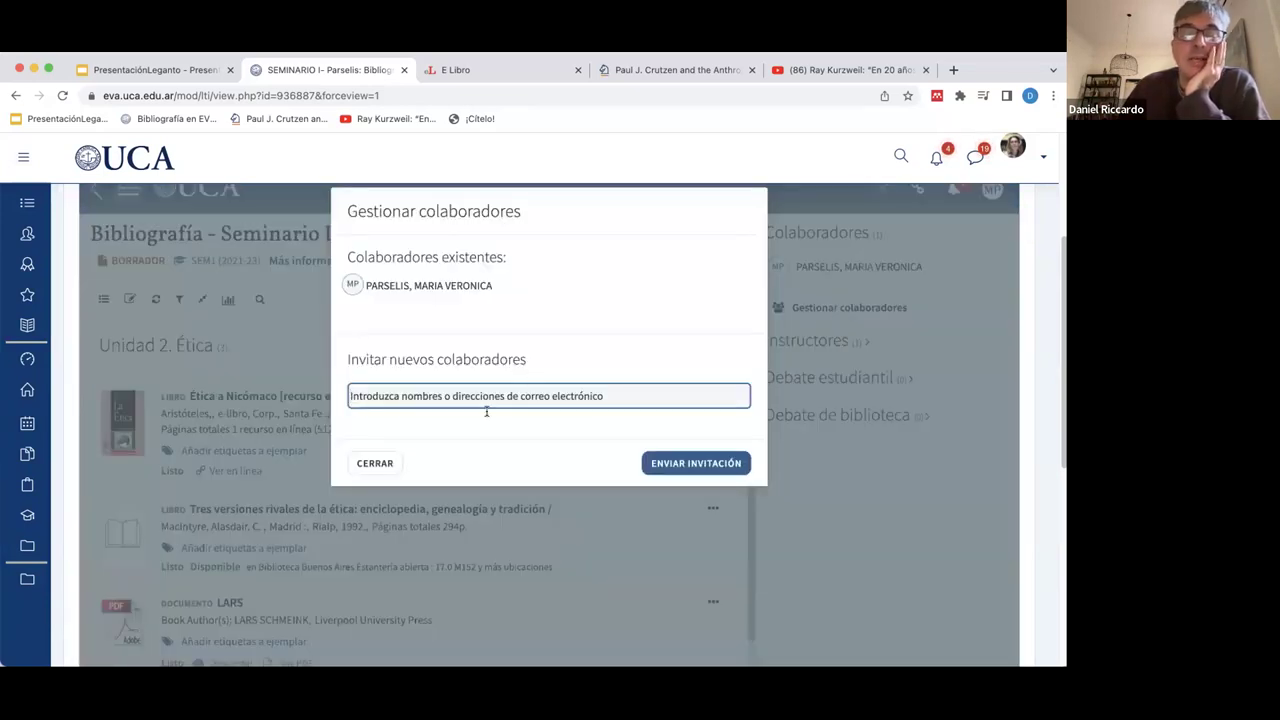
pyautogui.click(498, 397)
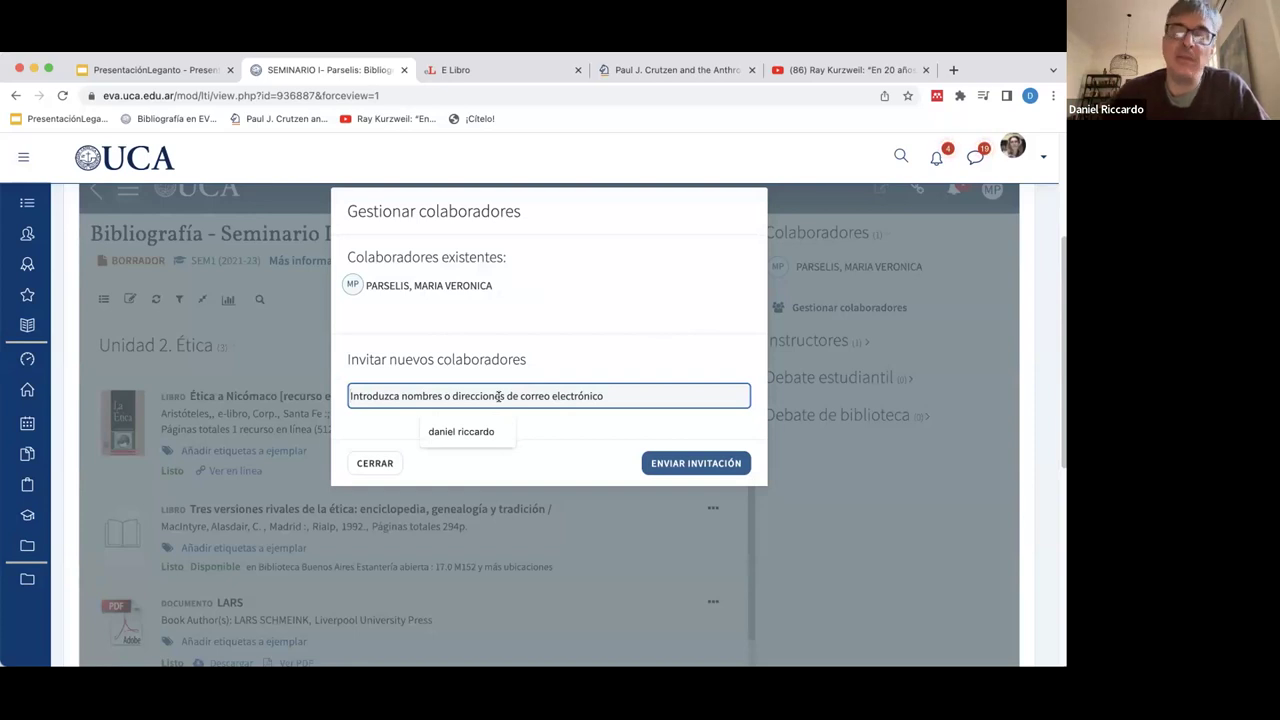
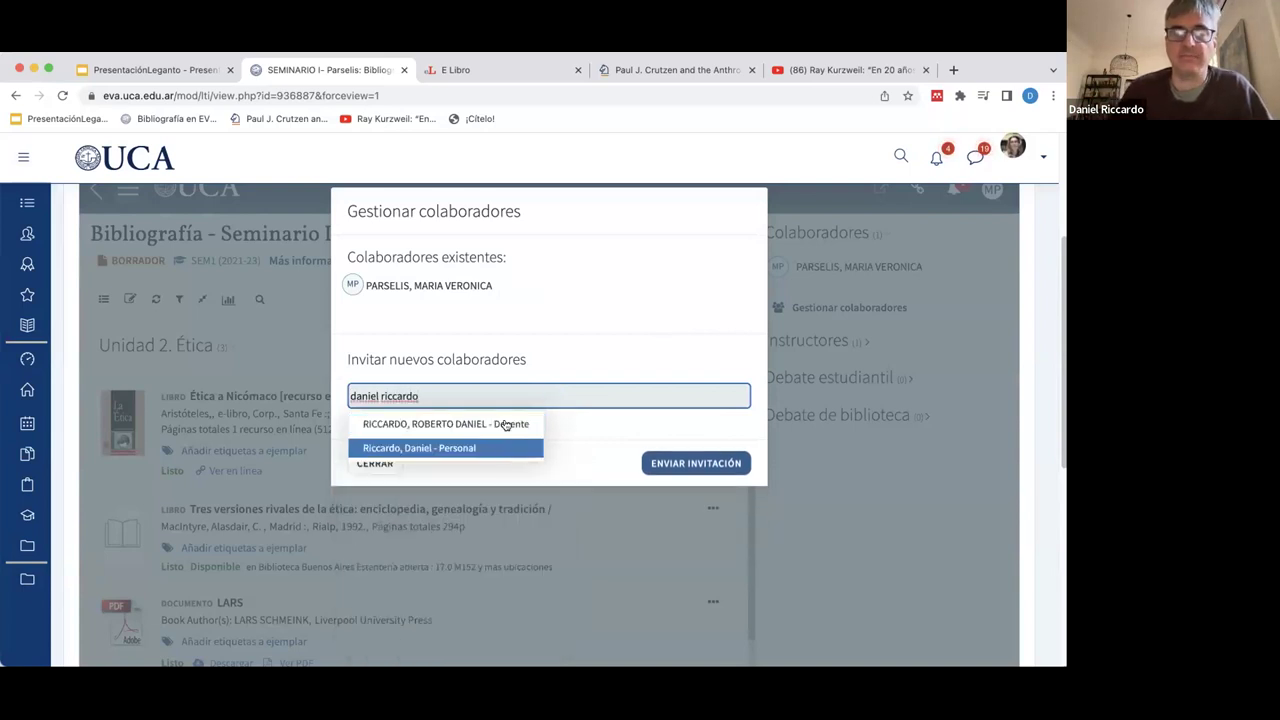
pyautogui.click(510, 424)
pyautogui.click(688, 475)
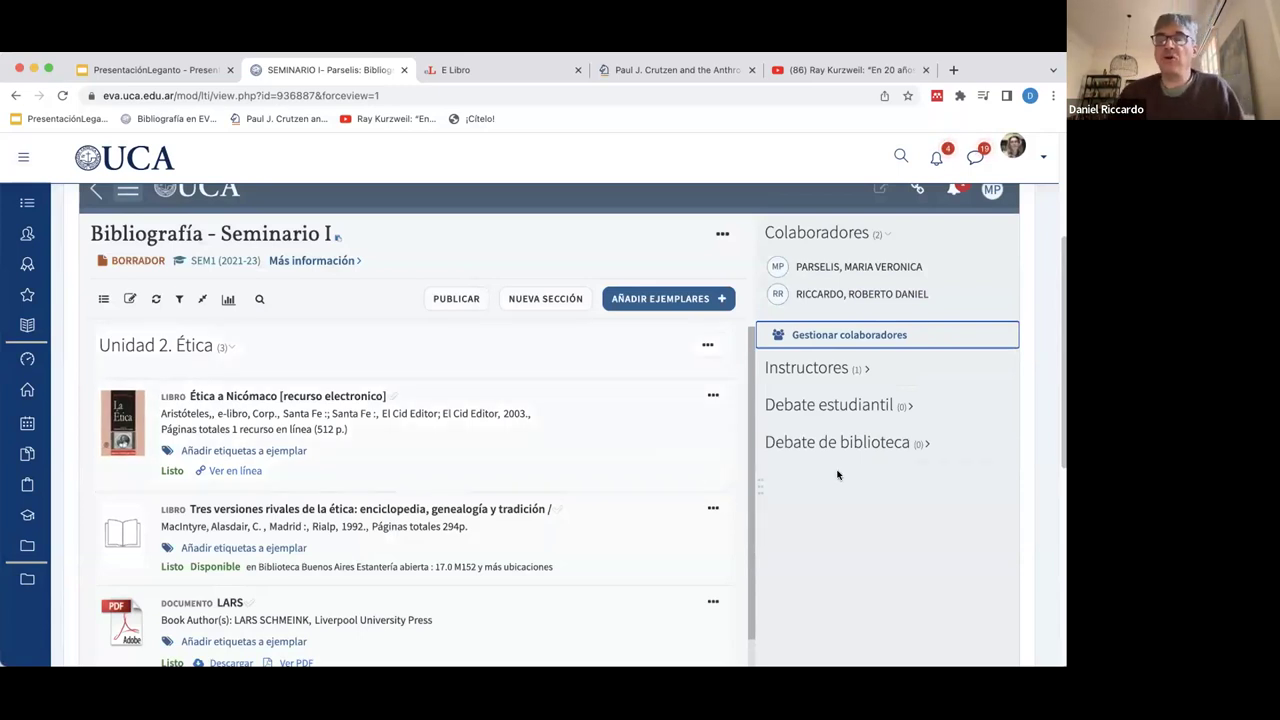
pyautogui.click(835, 443)
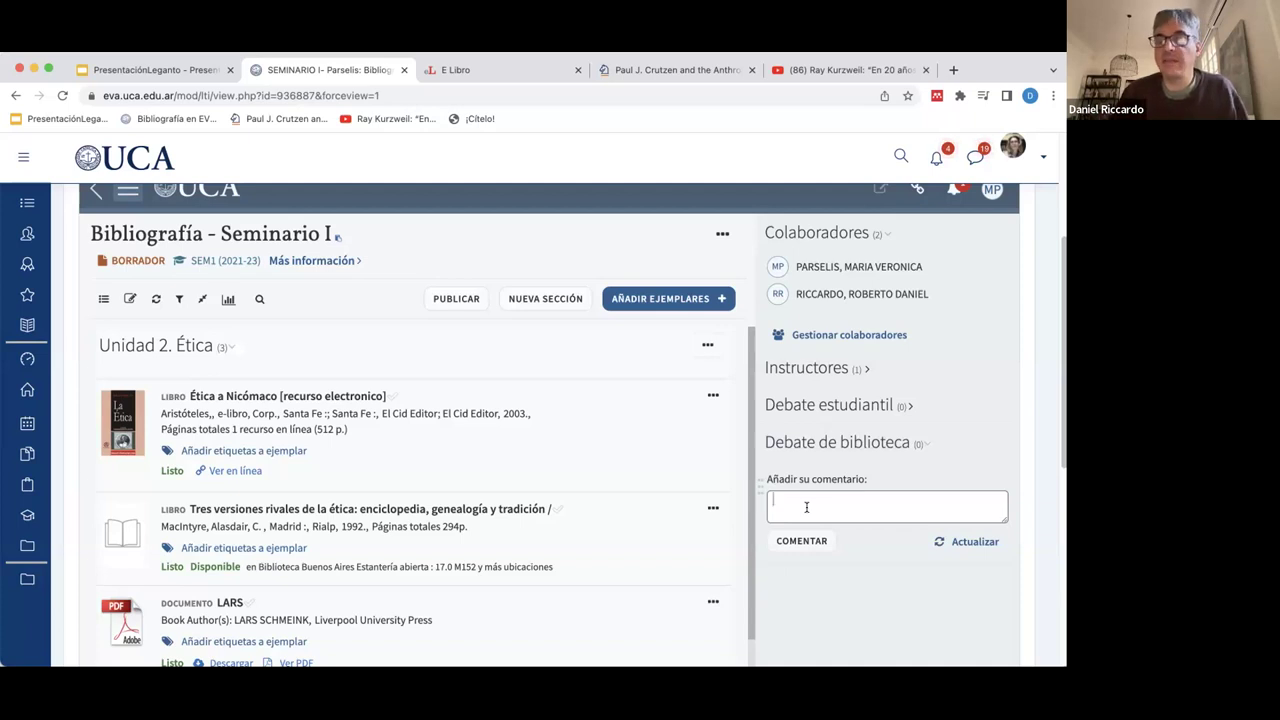
# Step: Post the library comment 'Quiero comprar títulos electrónicos de Macintyre.' and view Ética a Nicómaco's library discussion
pyautogui.write('Quiero comprar títulos electrónicos de Macintyre.')
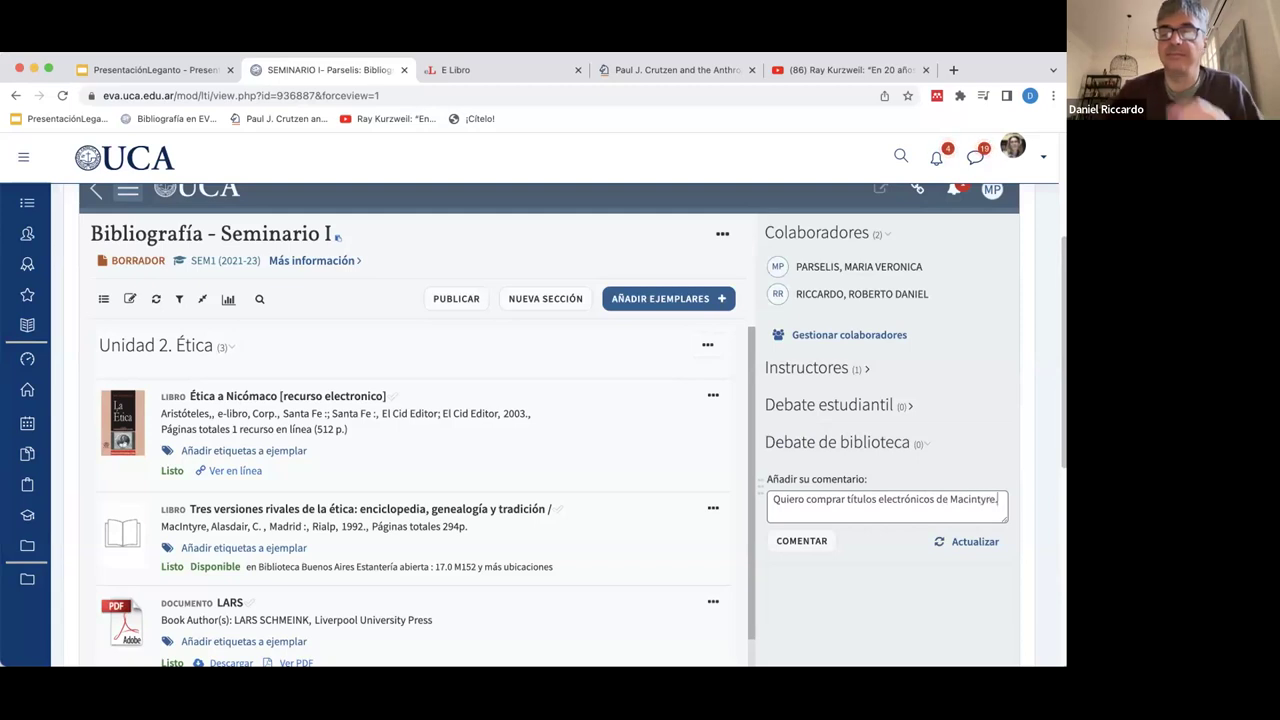
pyautogui.click(808, 547)
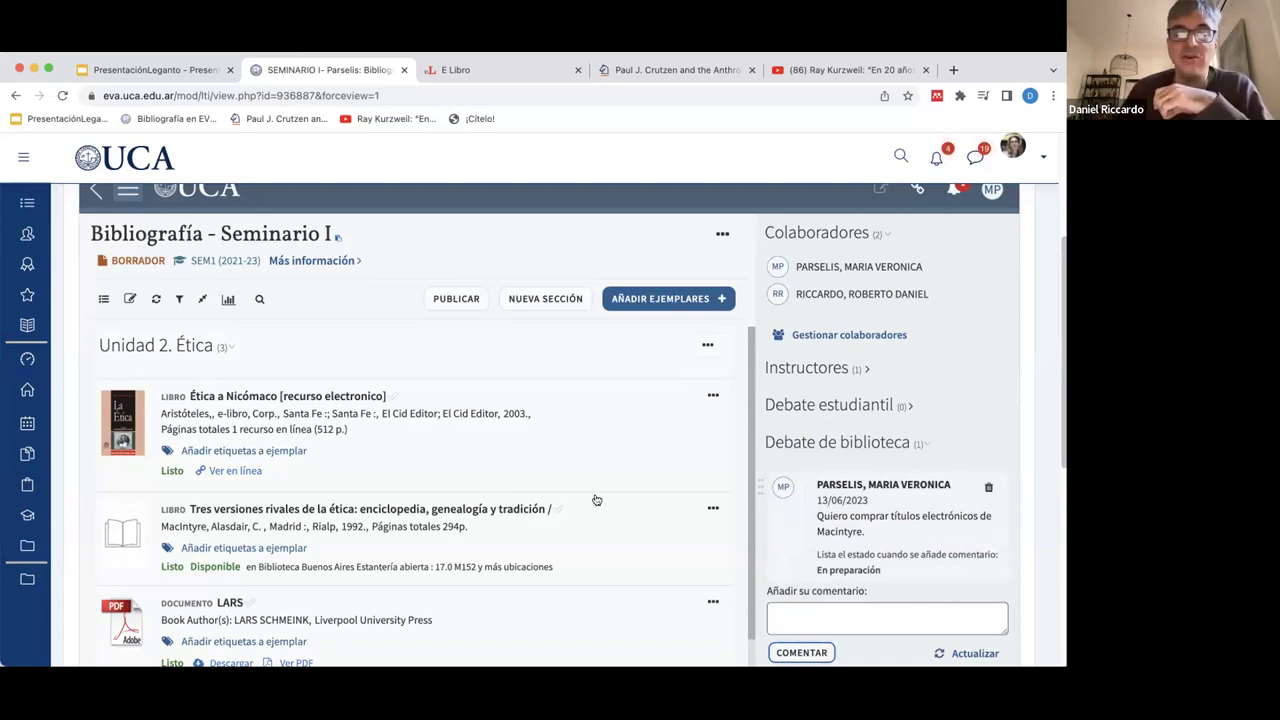
pyautogui.click(469, 425)
pyautogui.click(840, 283)
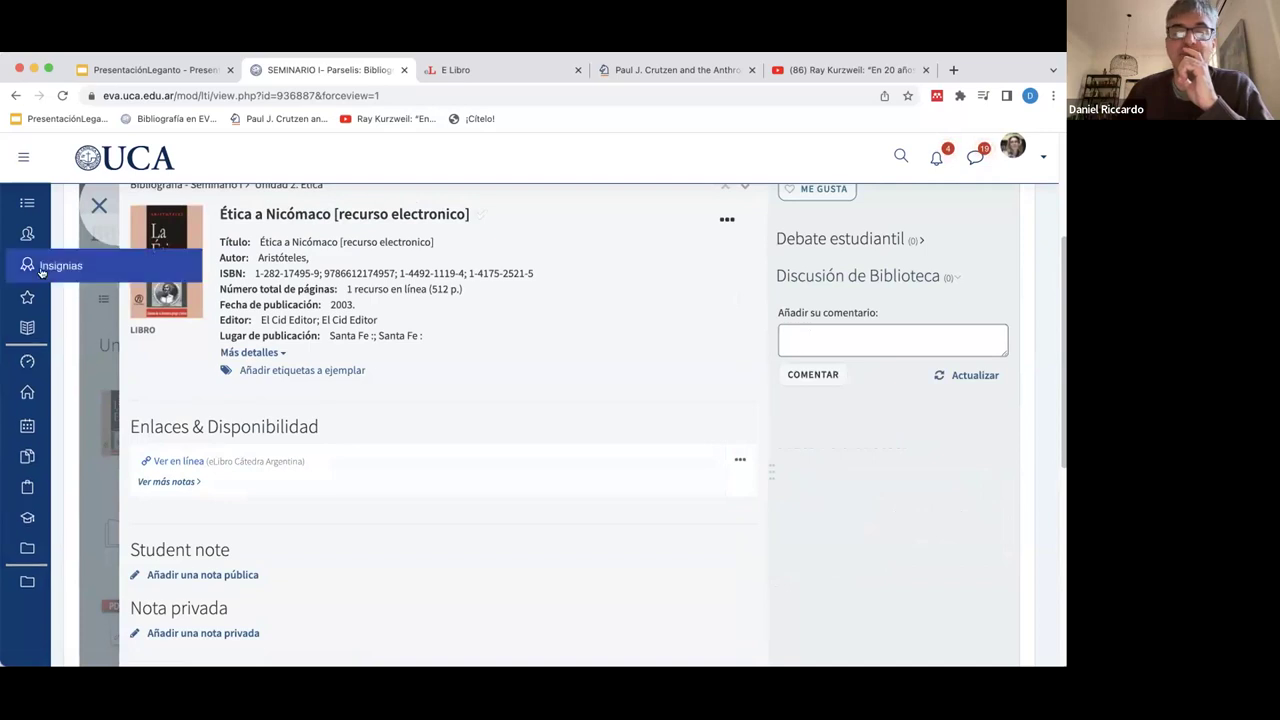
# Step: Return to the list and open the tag options for the Paul J. Crutzen book in Unidad 3
pyautogui.click(99, 205)
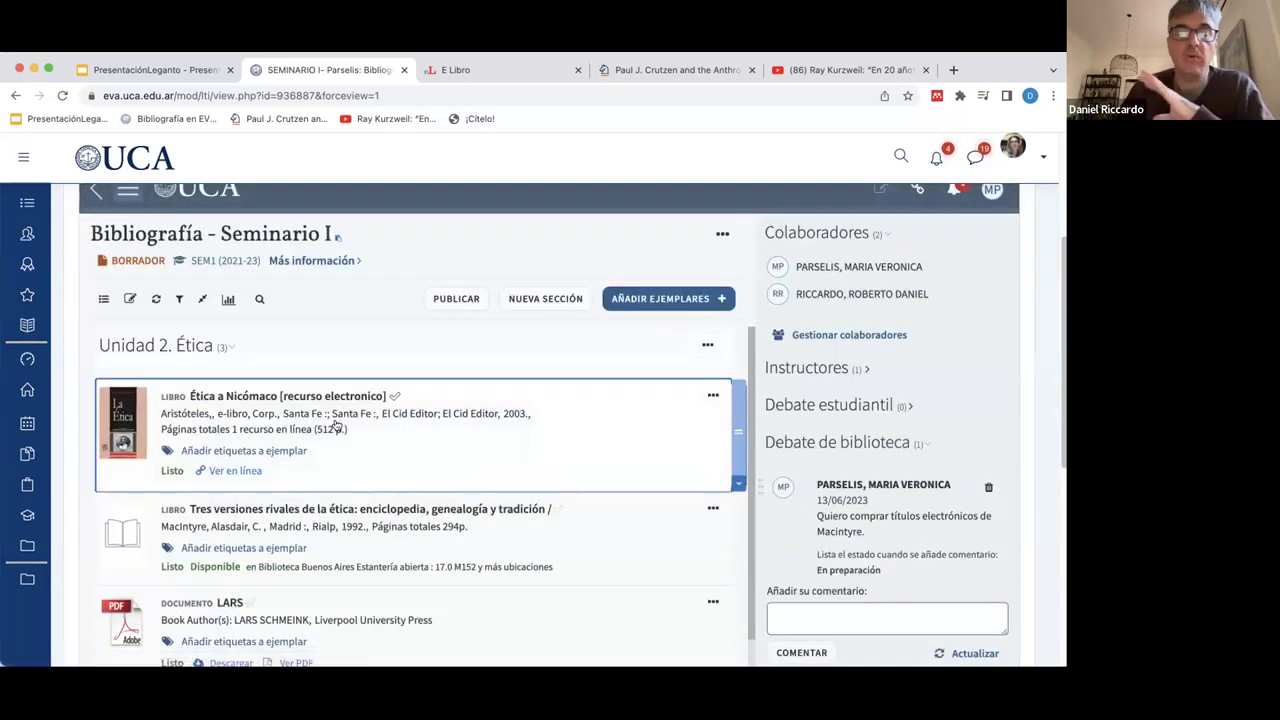
pyautogui.scroll(-2, 335, 425)
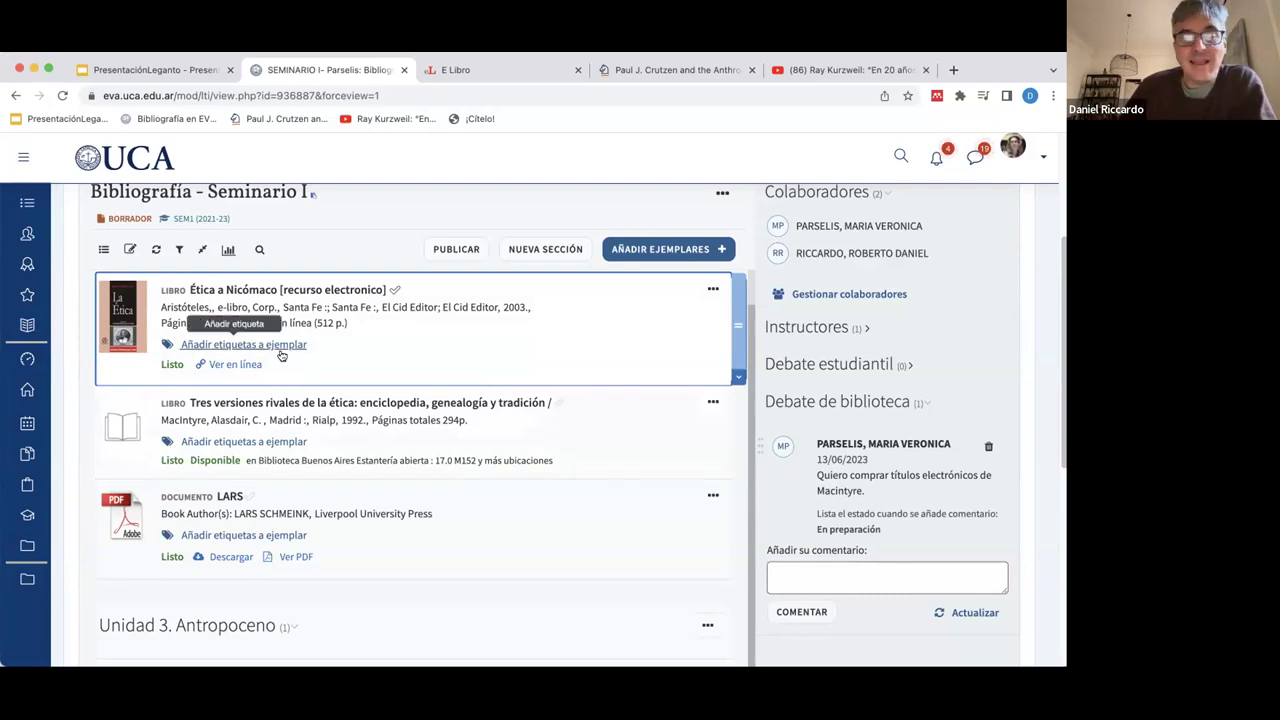
pyautogui.scroll(-3, 340, 483)
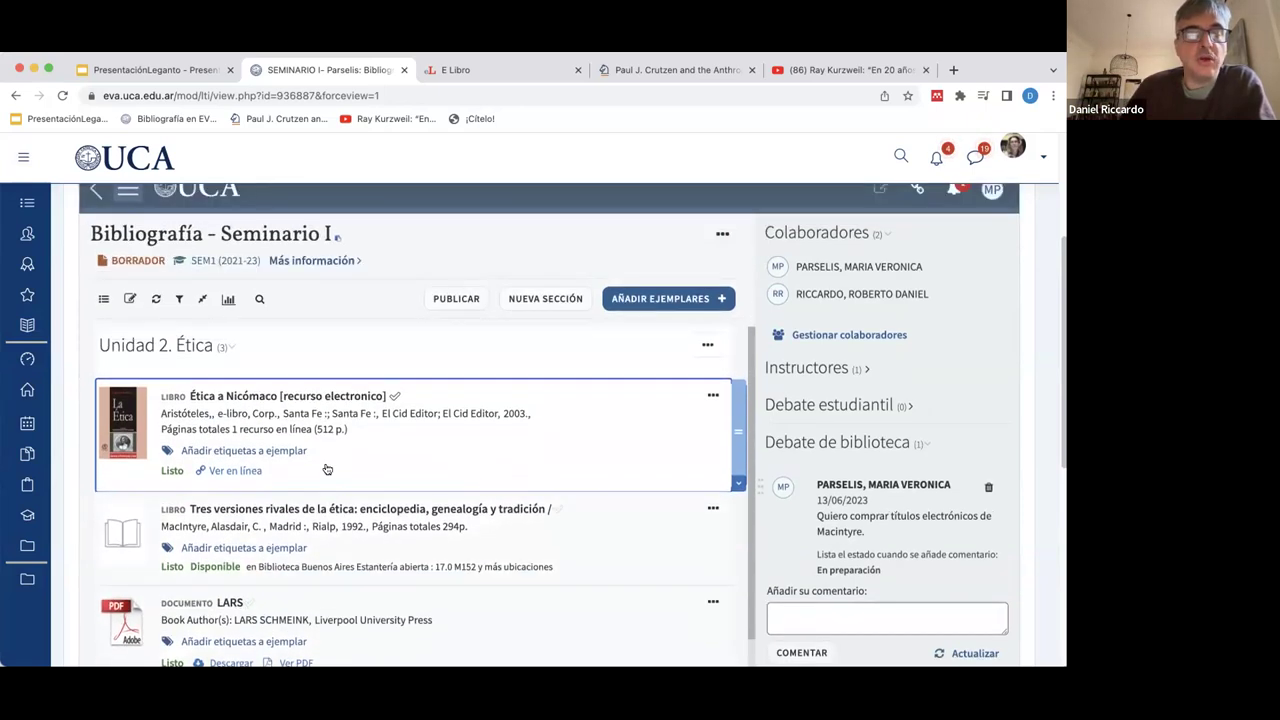
pyautogui.scroll(-1, 324, 472)
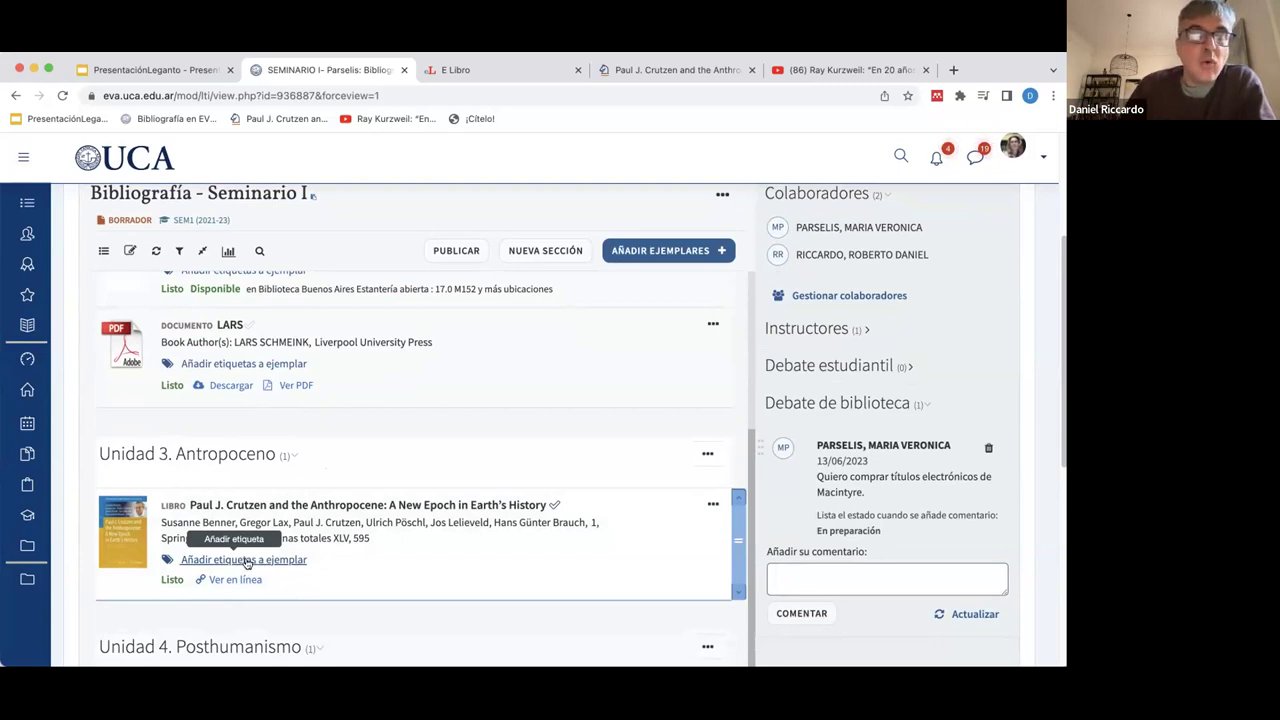
pyautogui.click(246, 562)
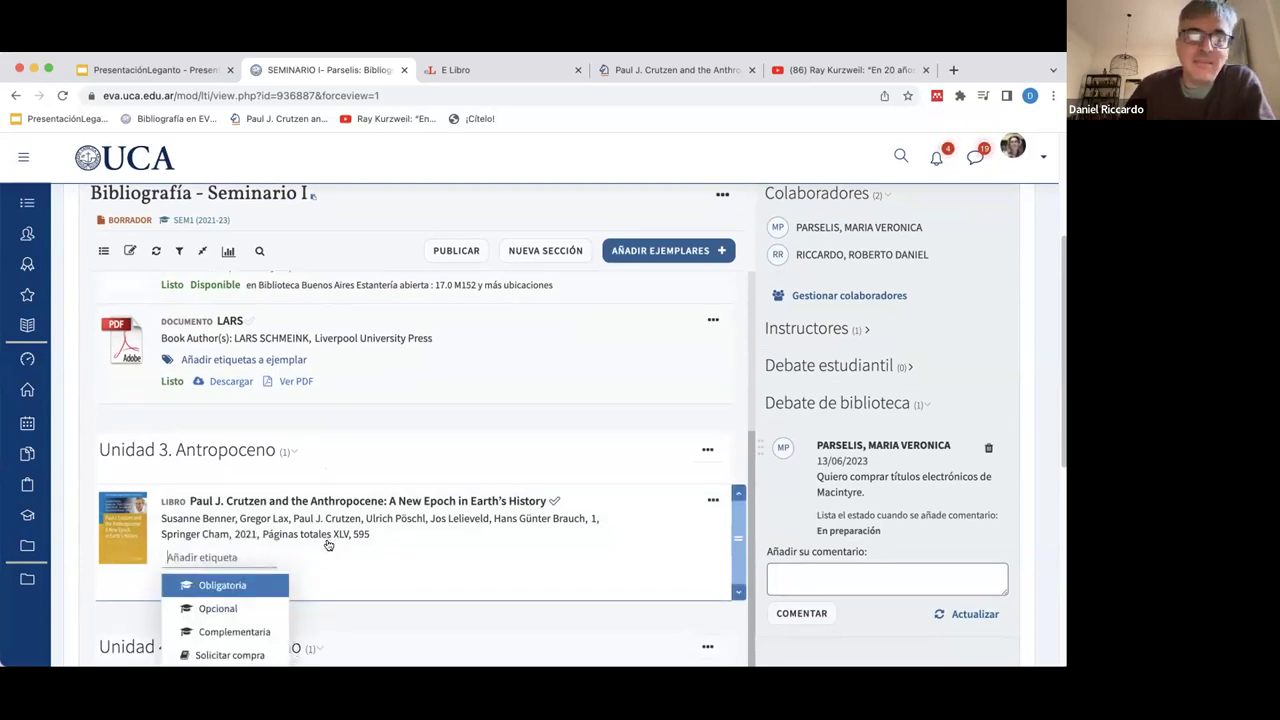
pyautogui.scroll(-1, 280, 540)
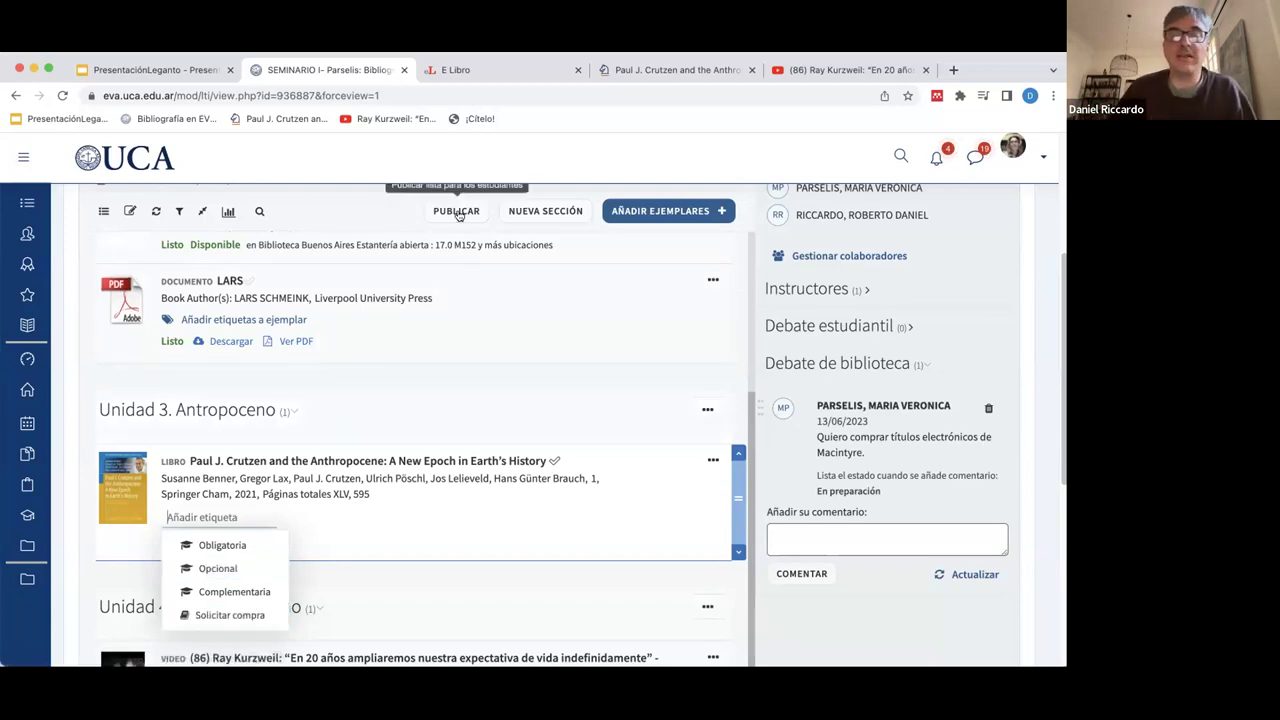
# Step: Publish 'Bibliografía - Seminario I' to Estudiantes del curso, changing its status from Borrador to Publicado
pyautogui.scroll(4, 458, 215)
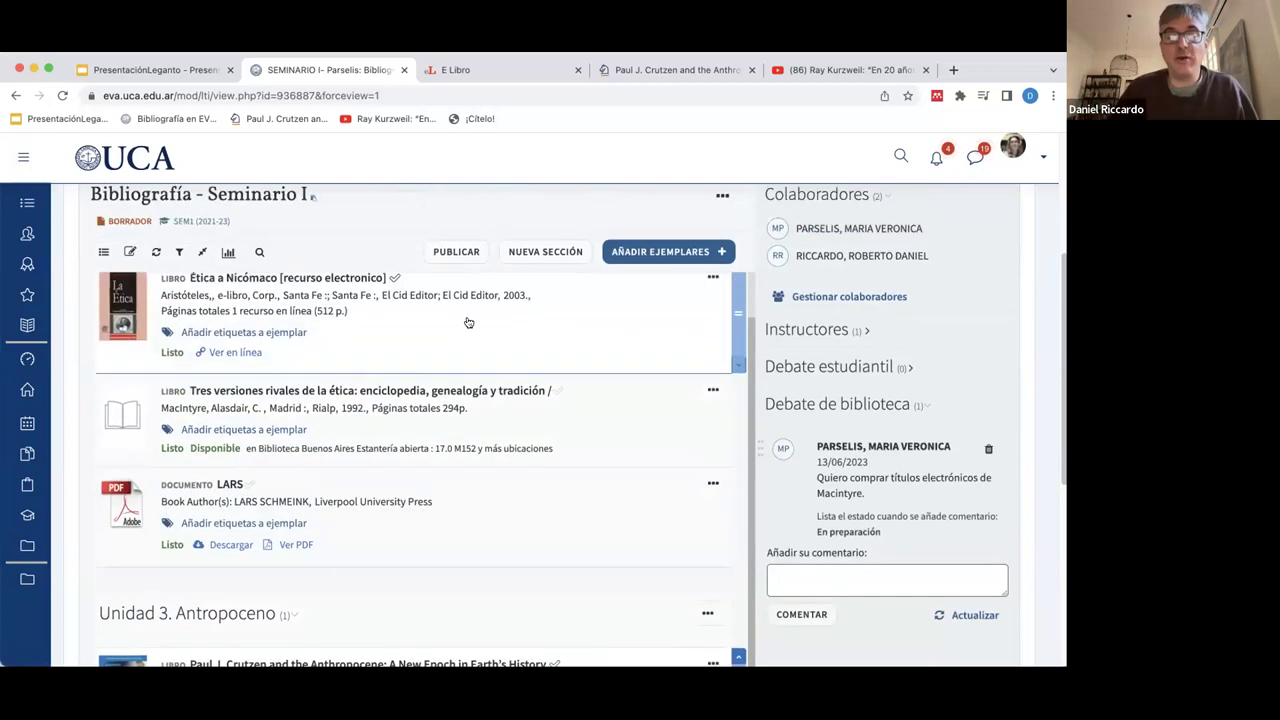
pyautogui.click(455, 252)
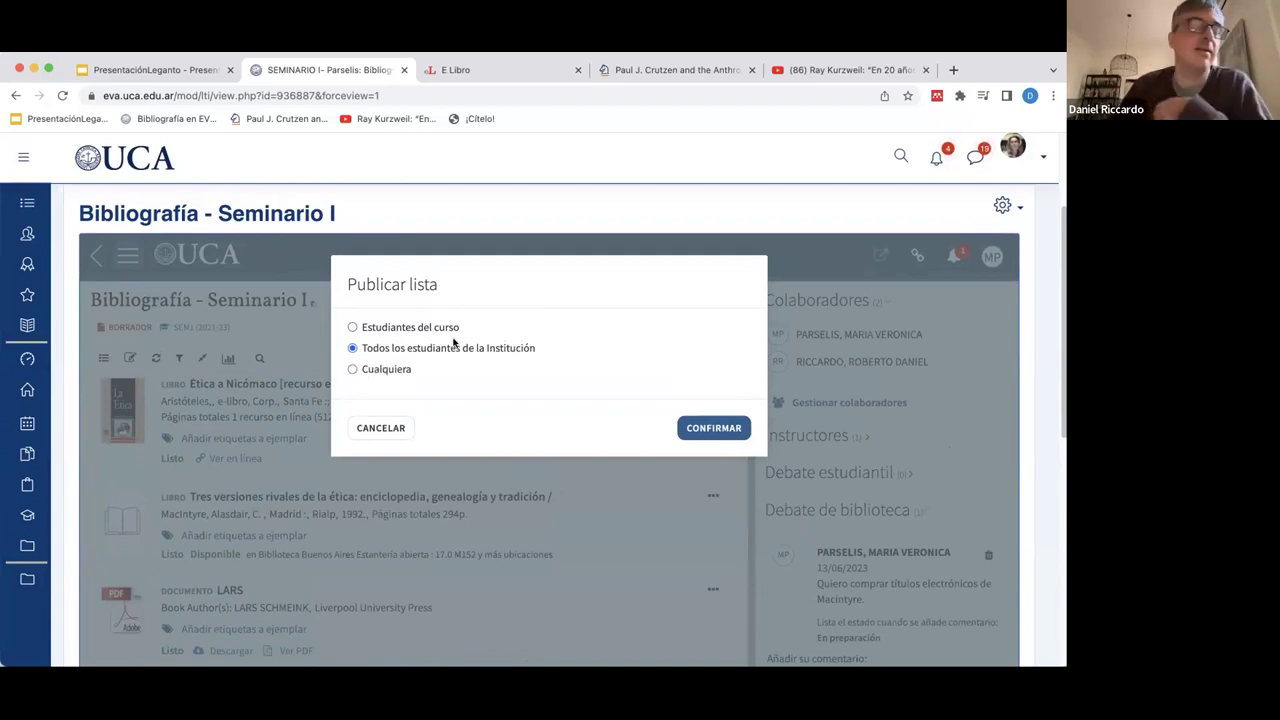
pyautogui.click(419, 331)
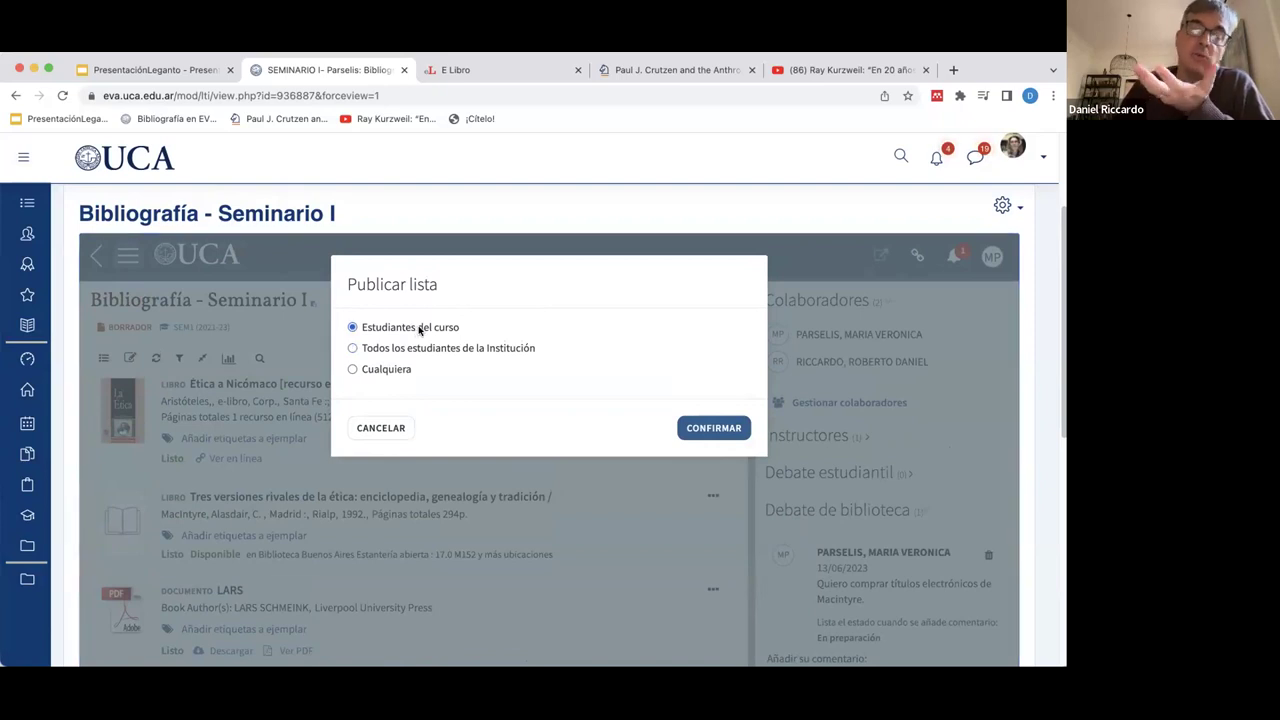
pyautogui.click(709, 427)
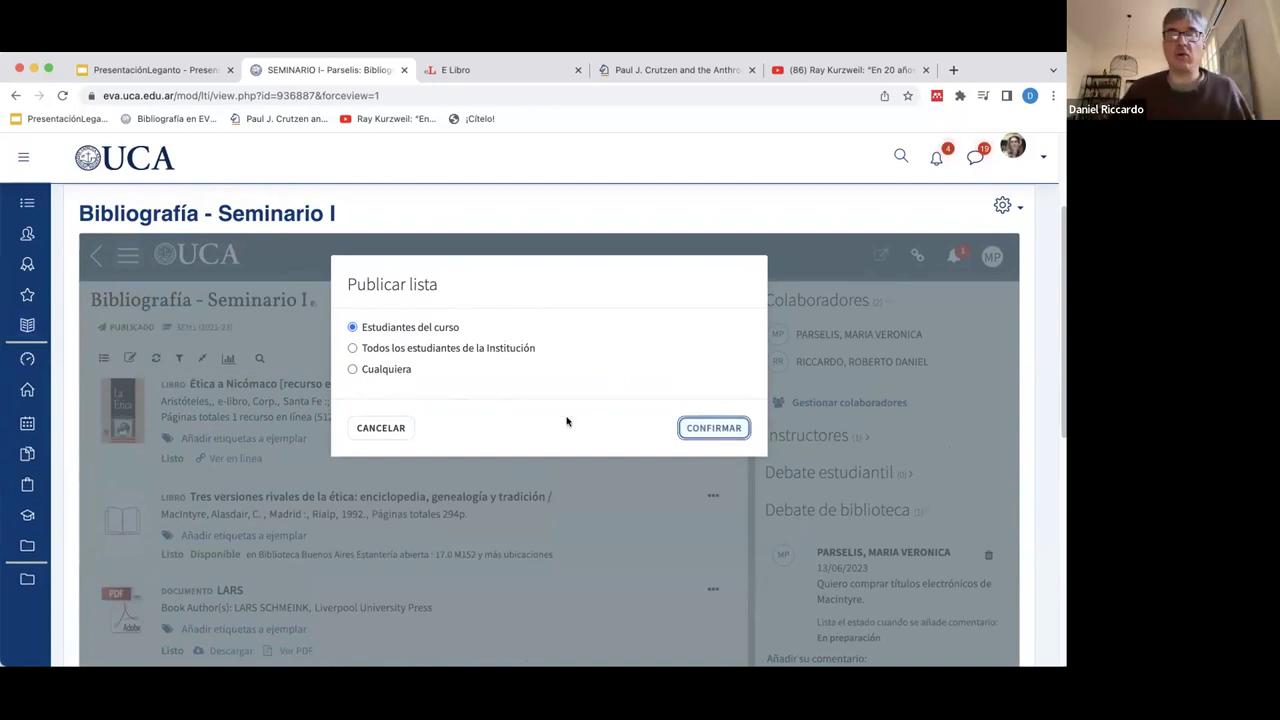
pyautogui.click(698, 428)
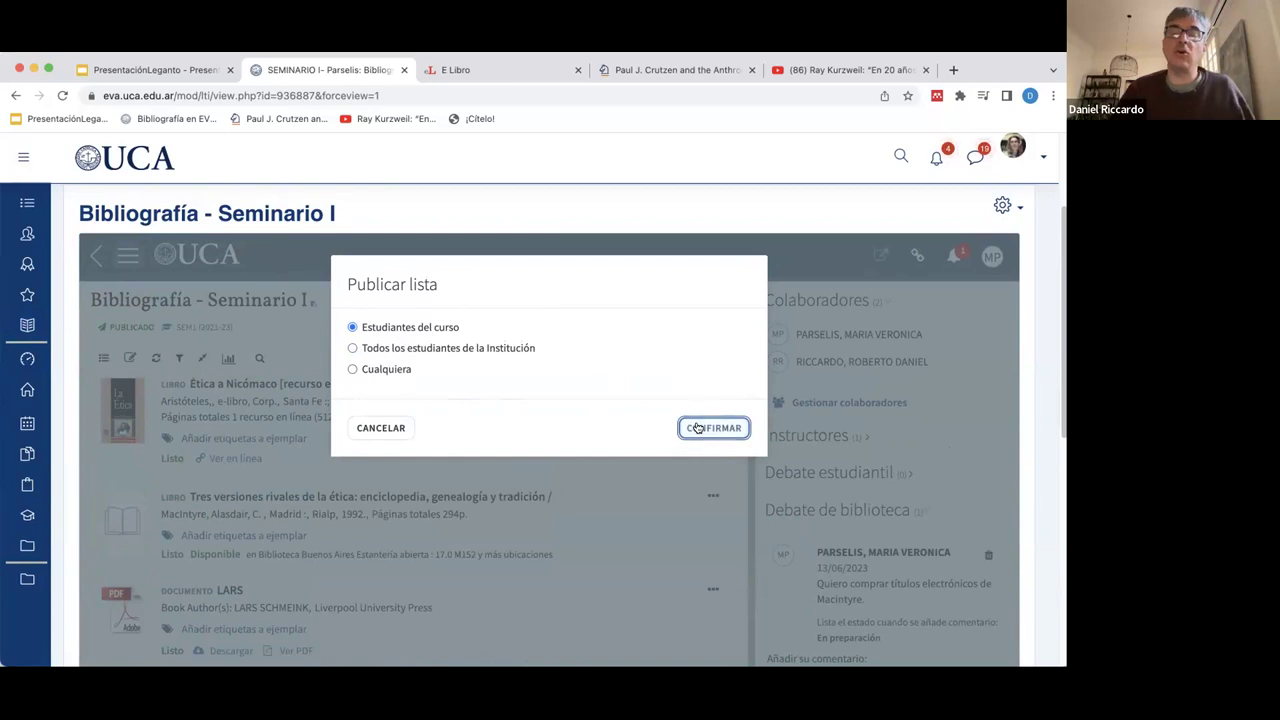
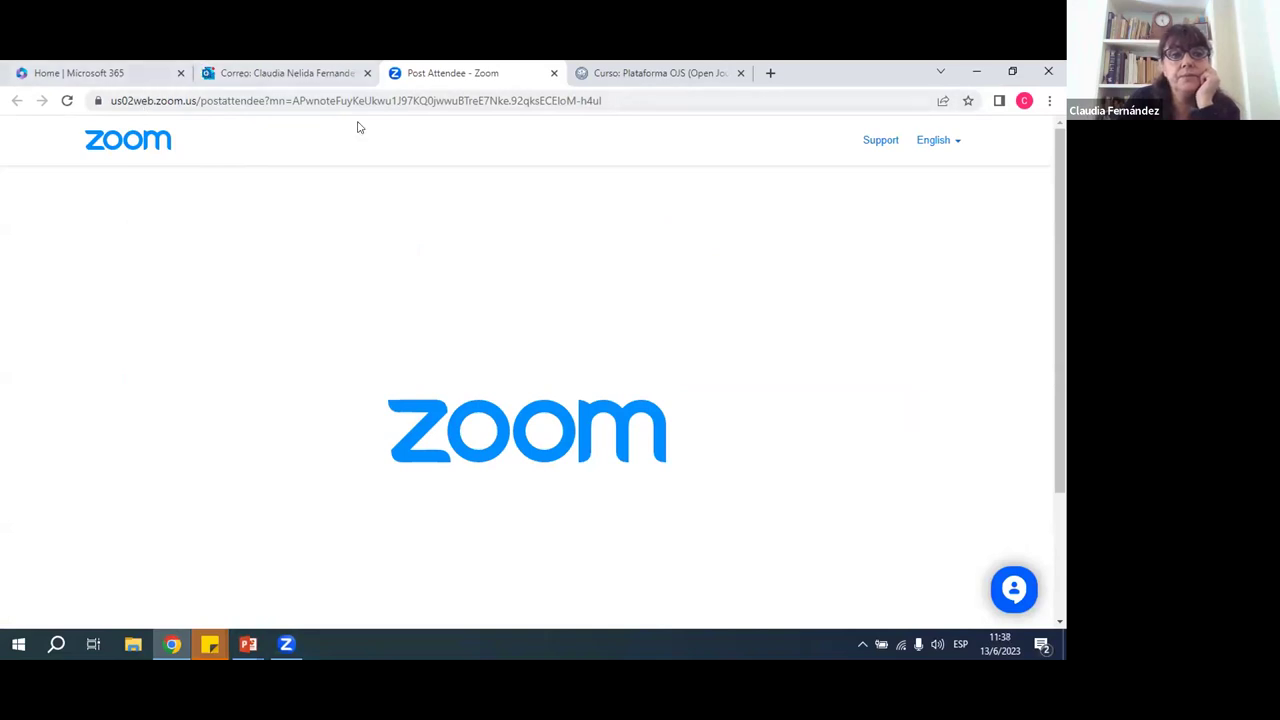
pyautogui.click(178, 101)
pyautogui.write('www.')
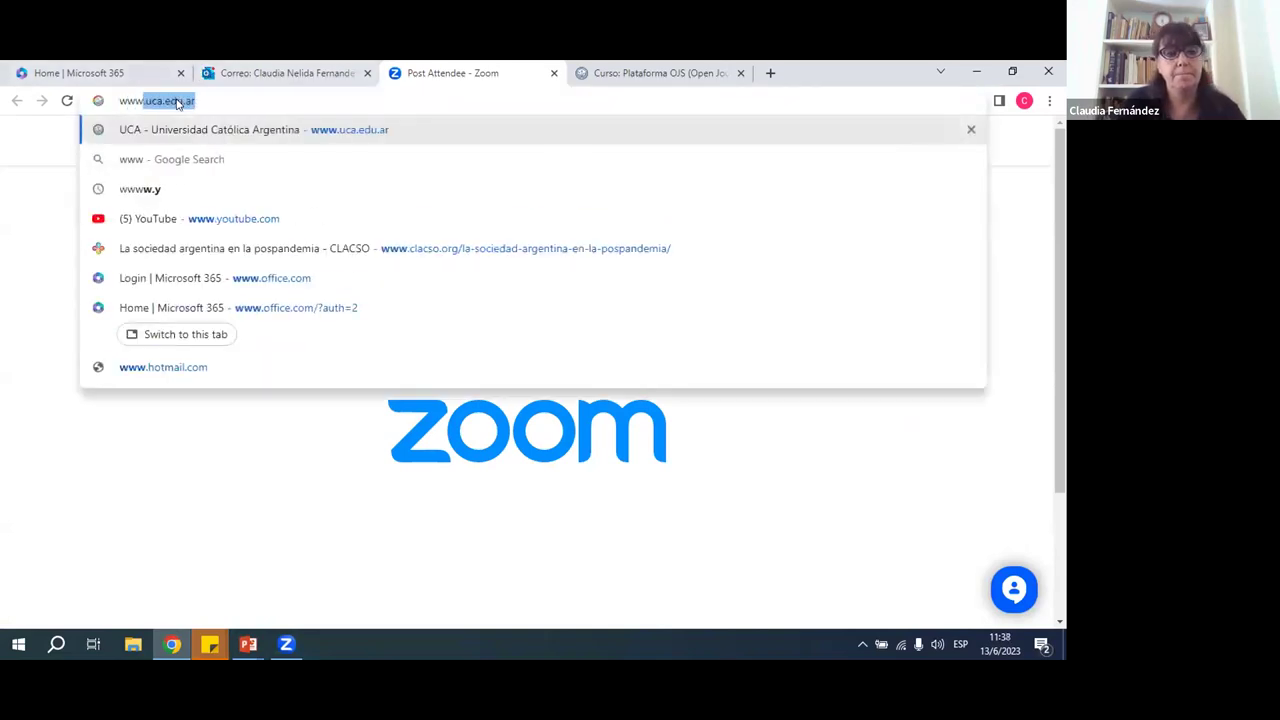
pyautogui.press('Return')
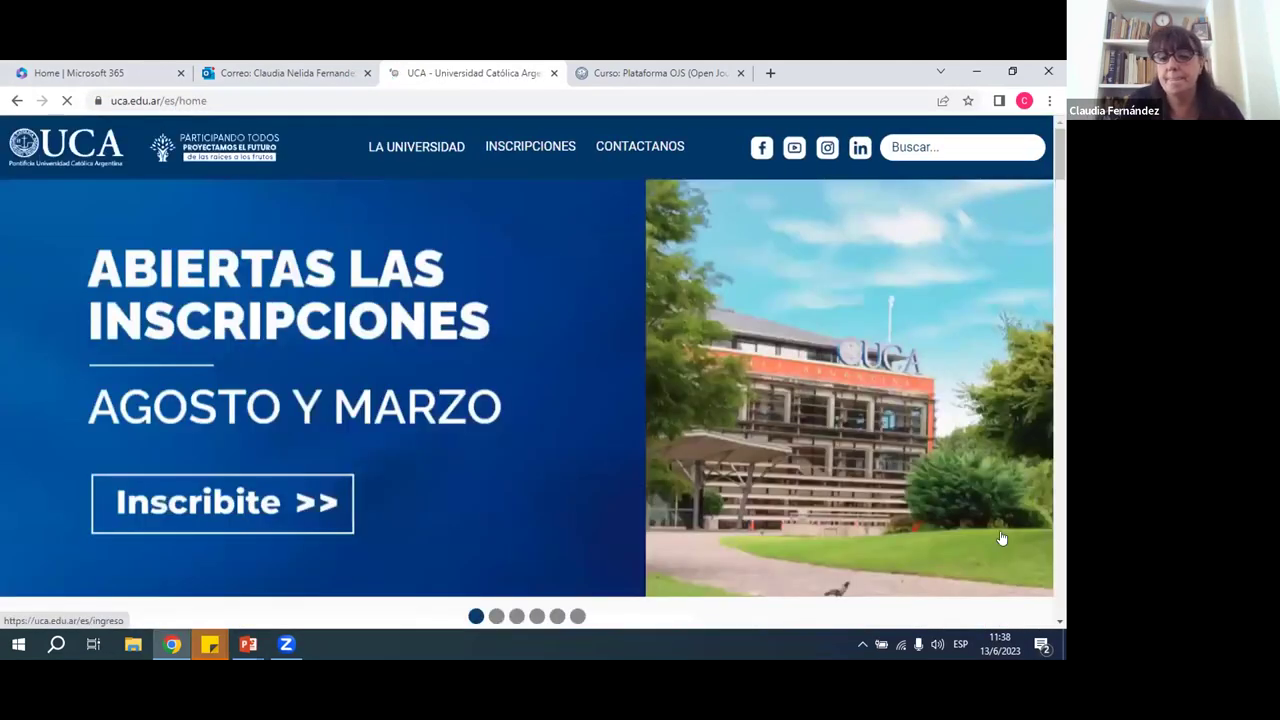
# Step: Follow the footer link 'Servicios para Administrativos' to the Campus Gestión login page
pyautogui.scroll(-4, 1061, 621)
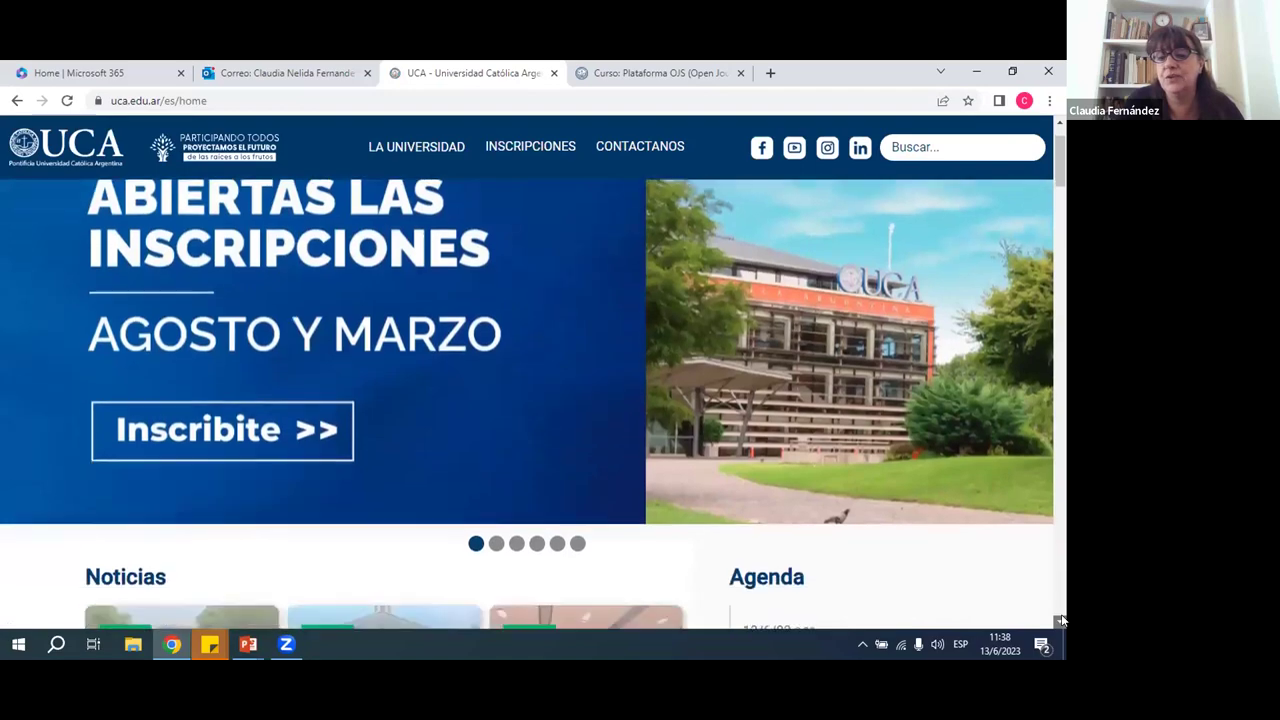
pyautogui.scroll(-15, 1061, 621)
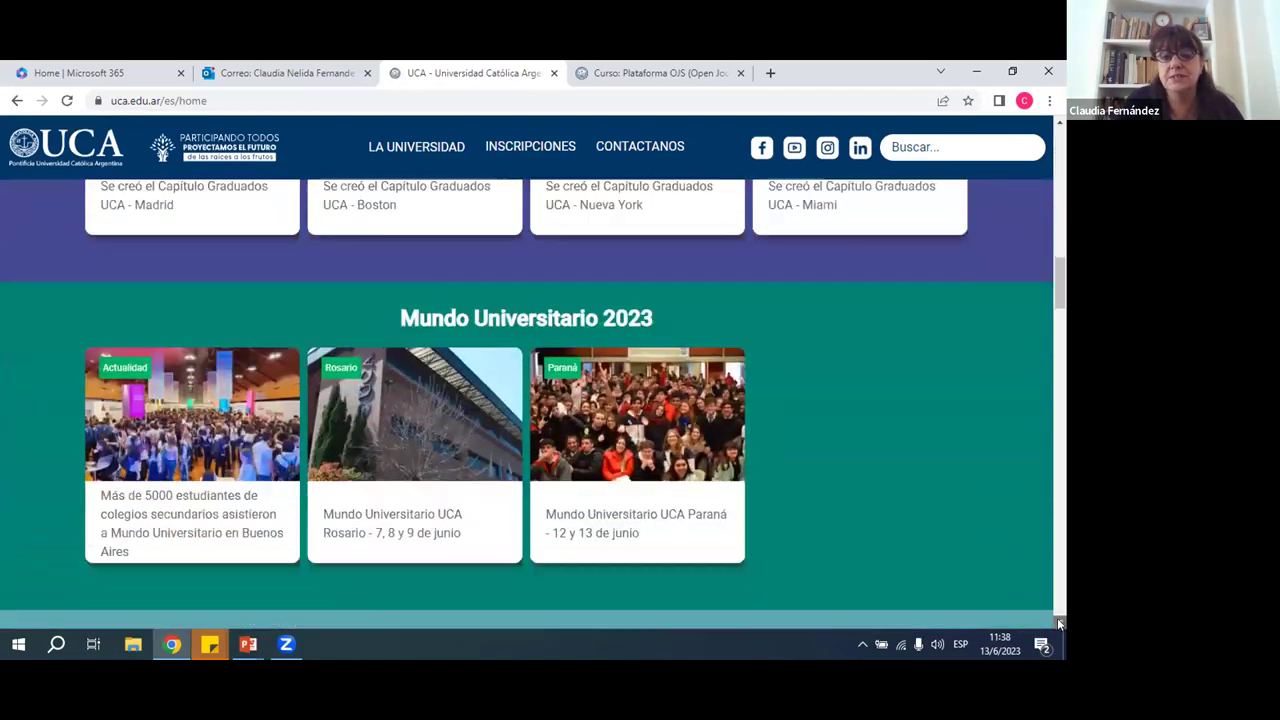
pyautogui.scroll(-12, 1060, 622)
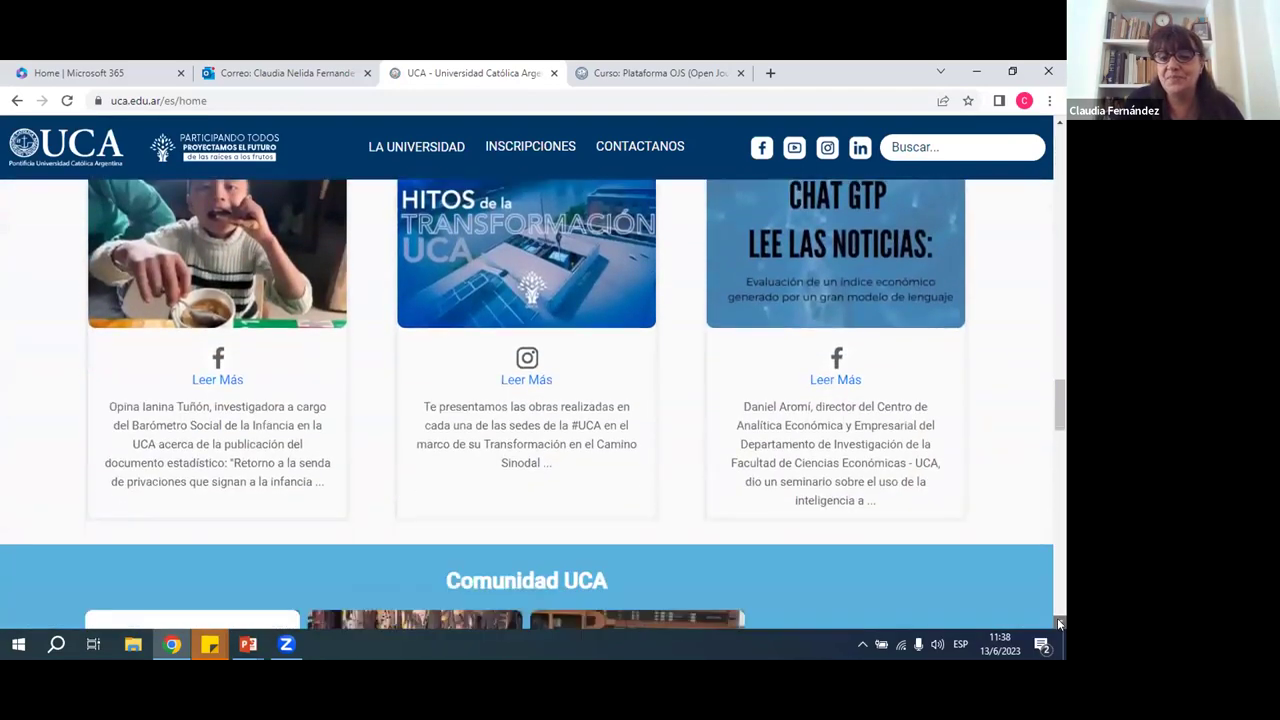
pyautogui.scroll(-2, 1060, 622)
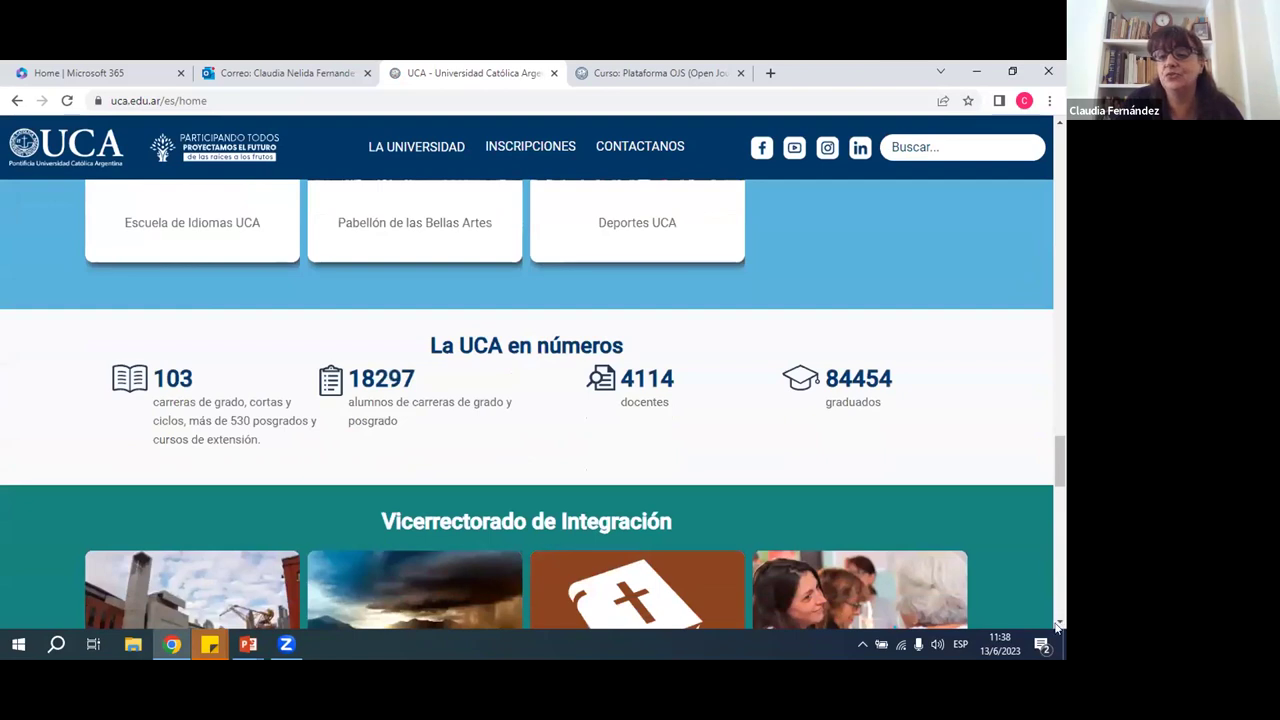
pyautogui.scroll(-8, 1059, 624)
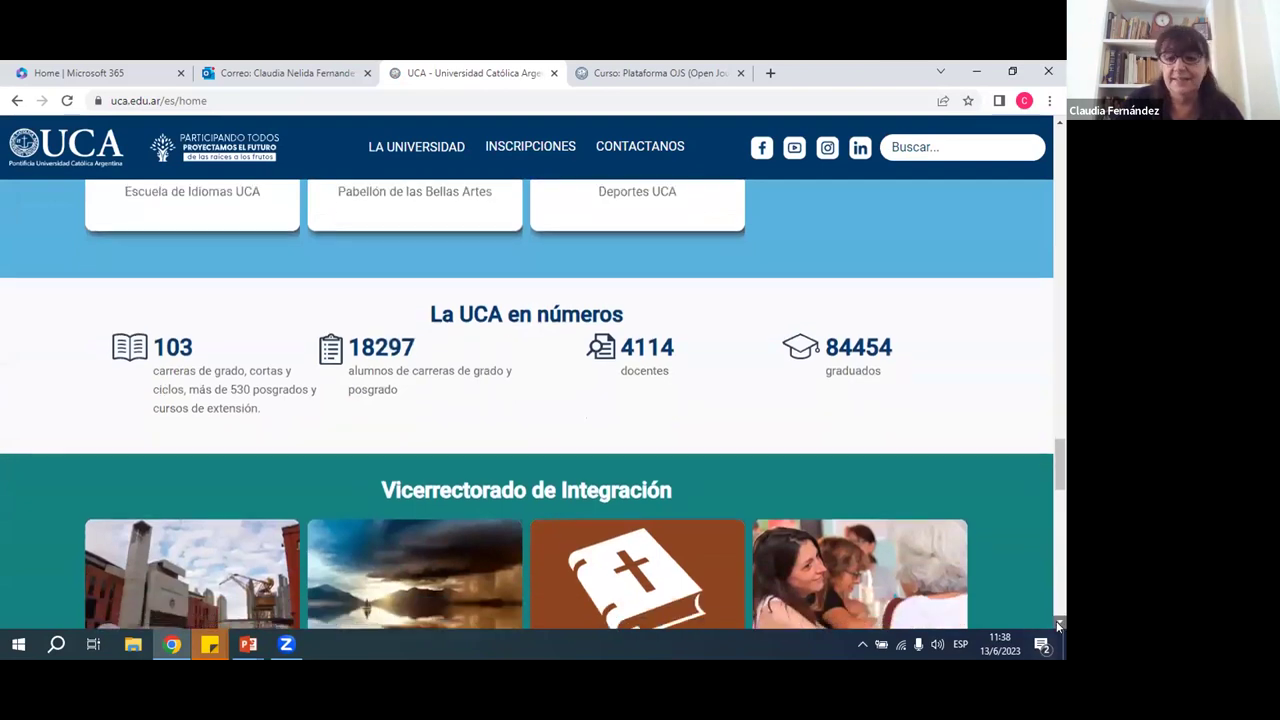
pyautogui.scroll(-4, 1059, 624)
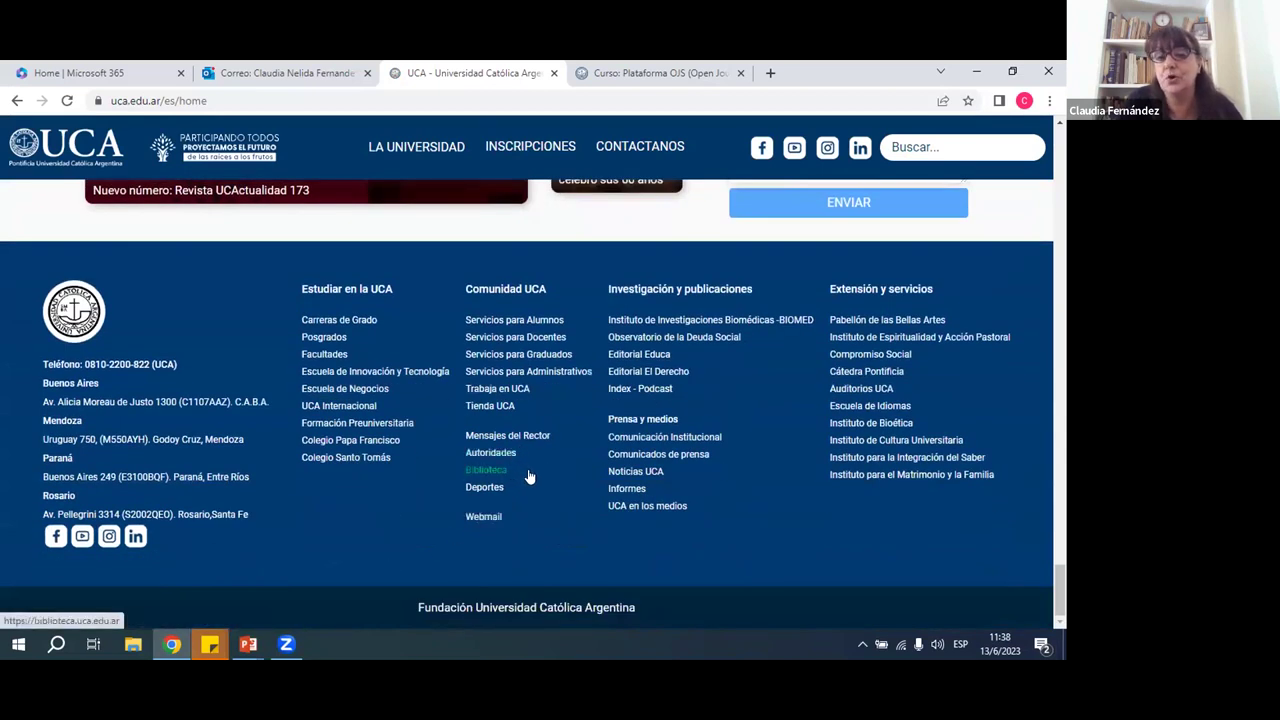
pyautogui.click(537, 373)
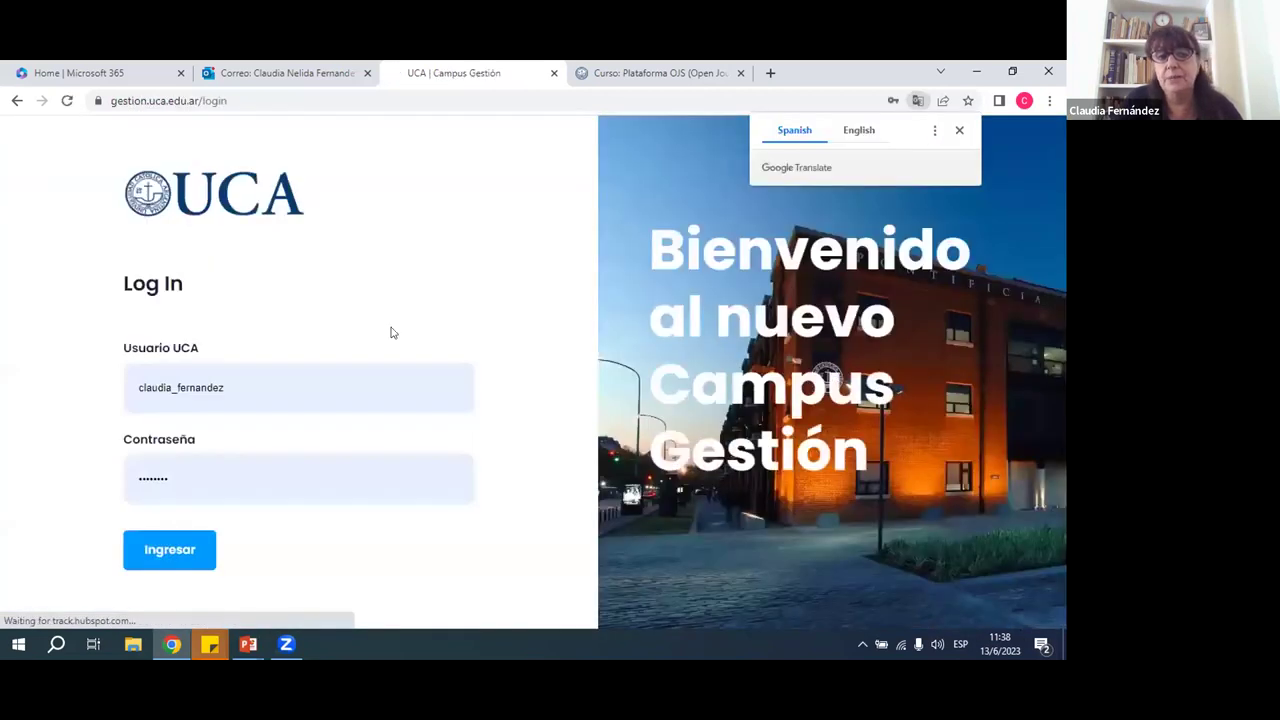
# Step: Log in to Campus Gestión and launch the EVA tile from Aplicaciones
pyautogui.click(167, 547)
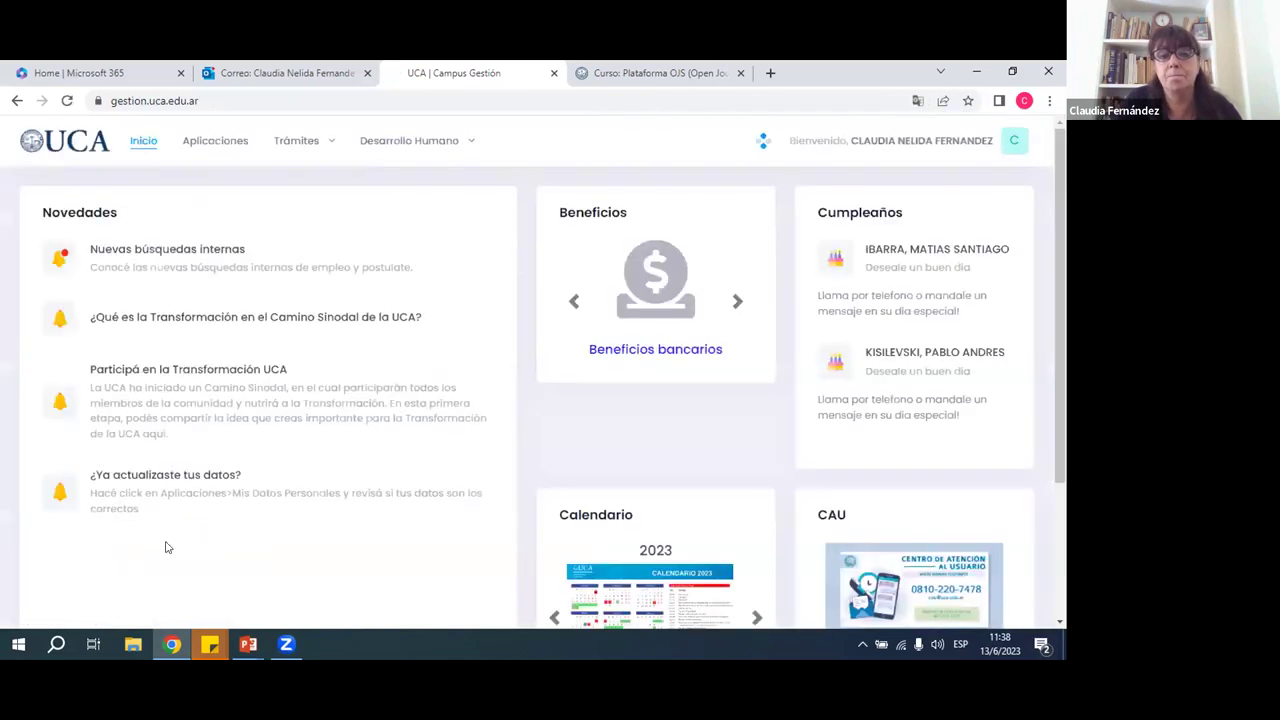
pyautogui.click(192, 145)
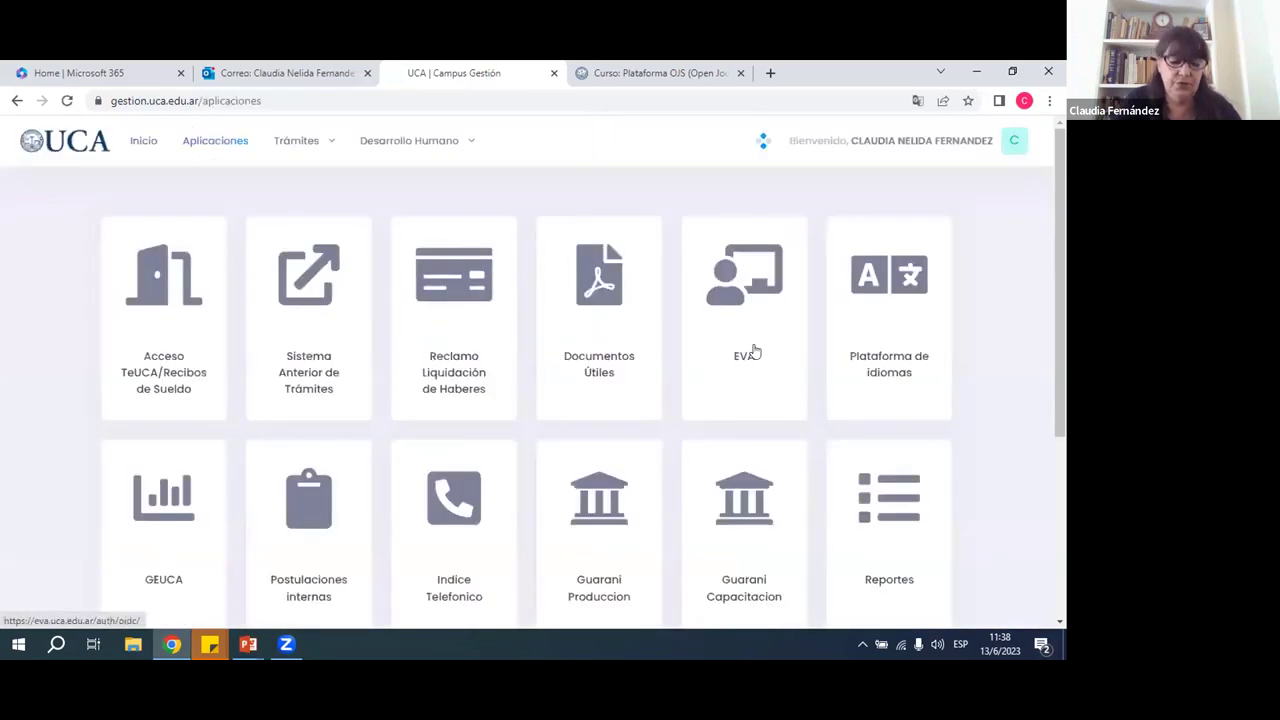
pyautogui.click(755, 351)
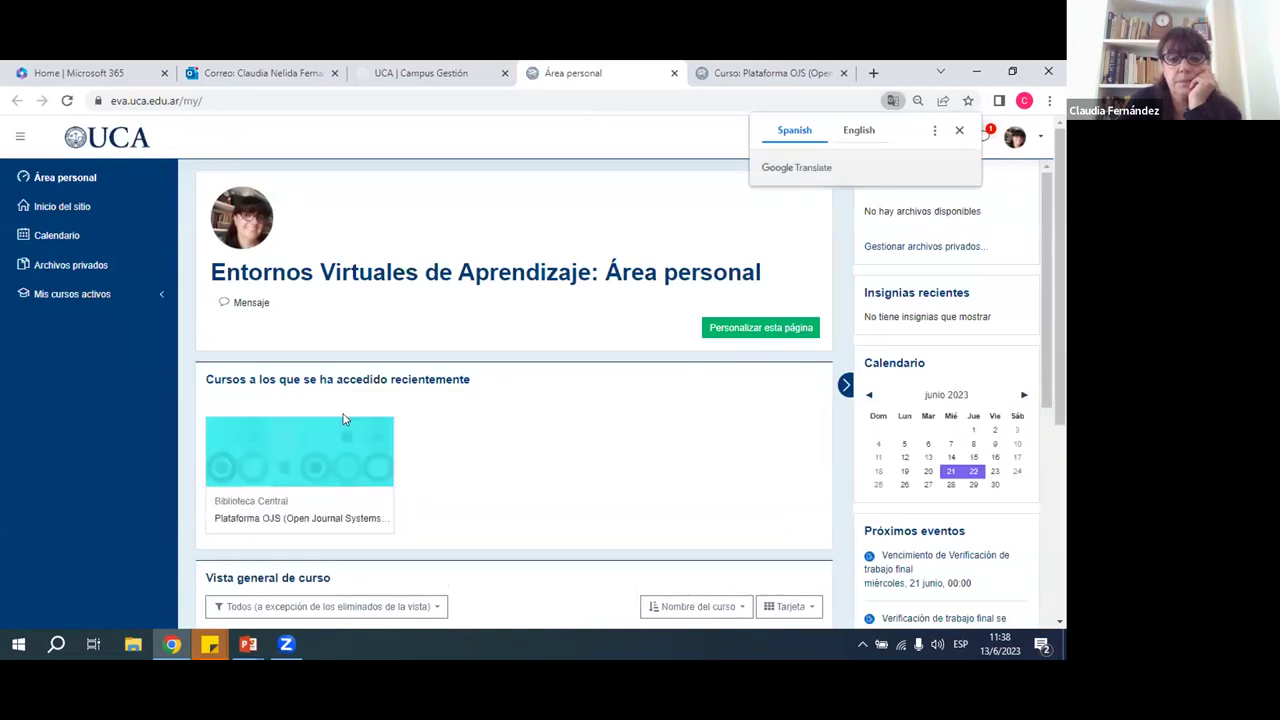
# Step: Open the Plataforma OJS course with 'Activar edición' on and open Tema 5's activity chooser
pyautogui.click(286, 467)
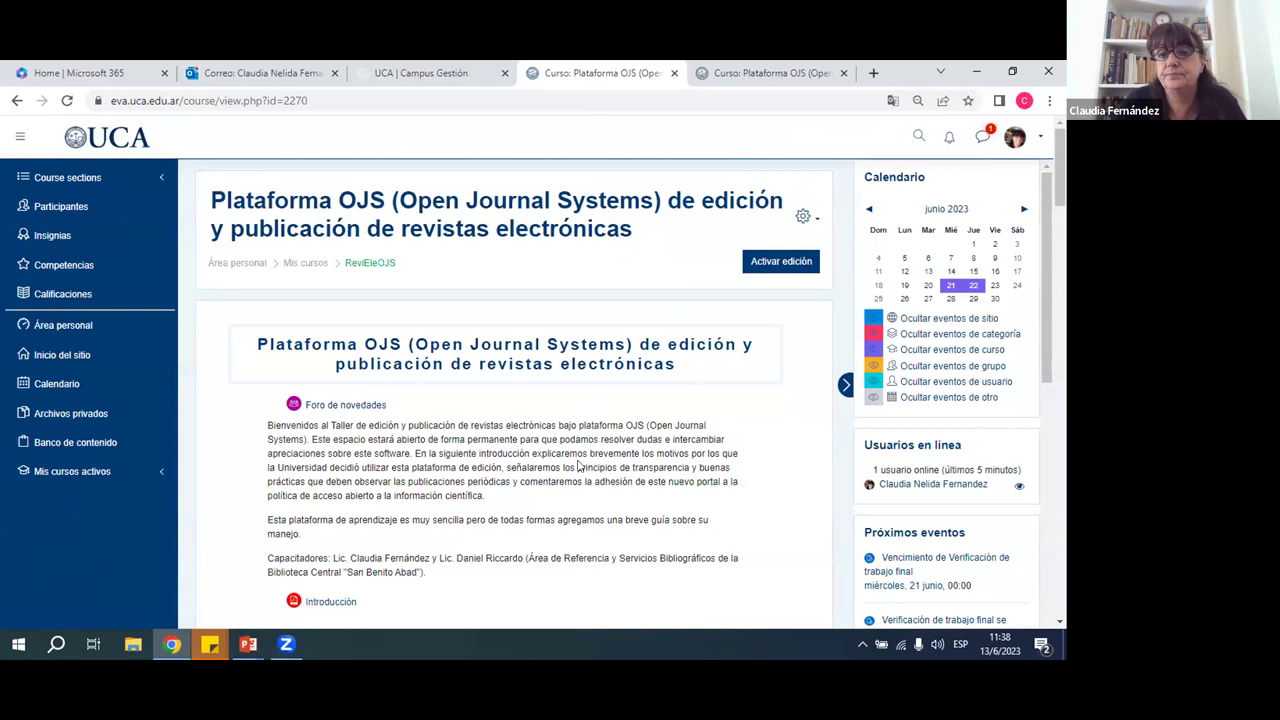
pyautogui.click(766, 268)
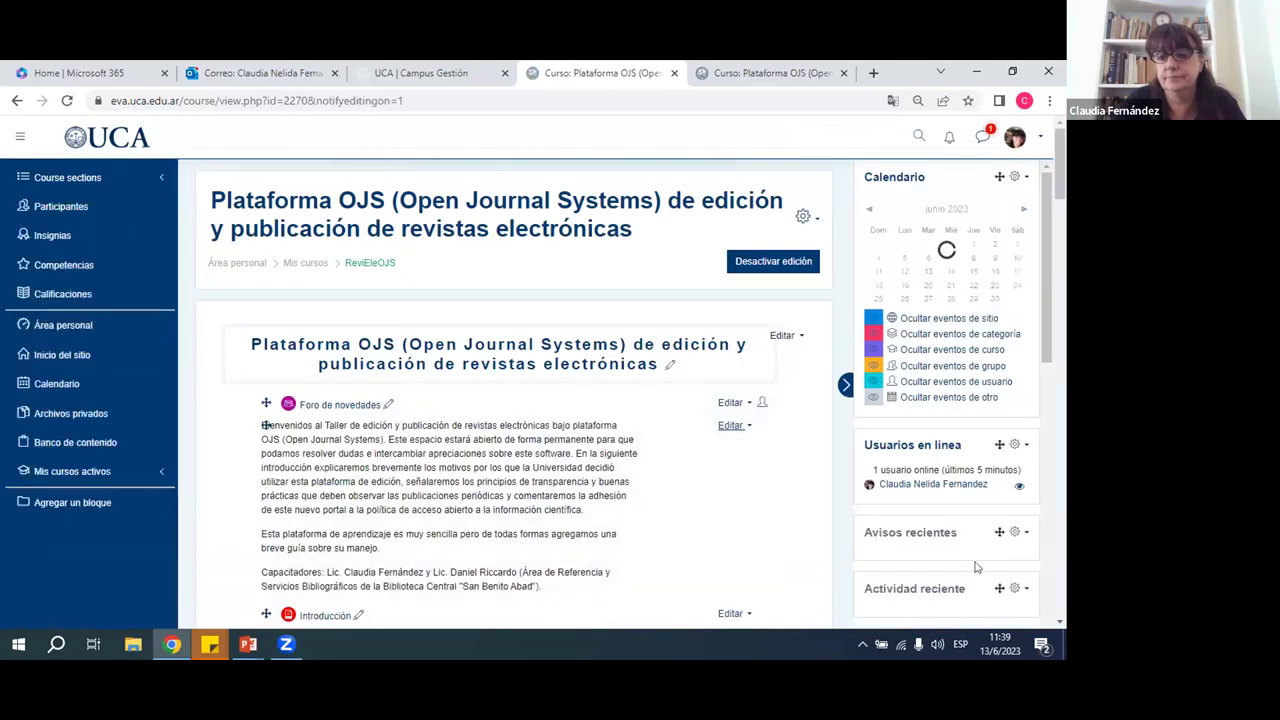
pyautogui.click(1060, 622)
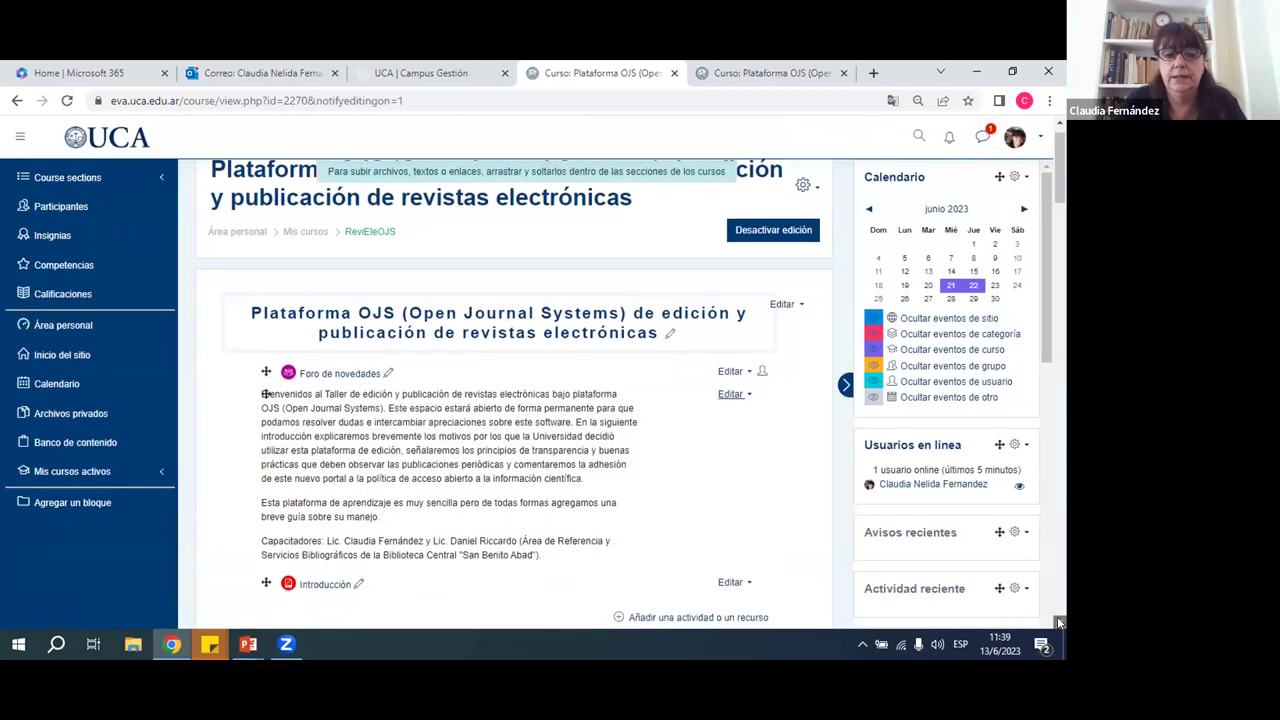
pyautogui.scroll(-7, 1060, 622)
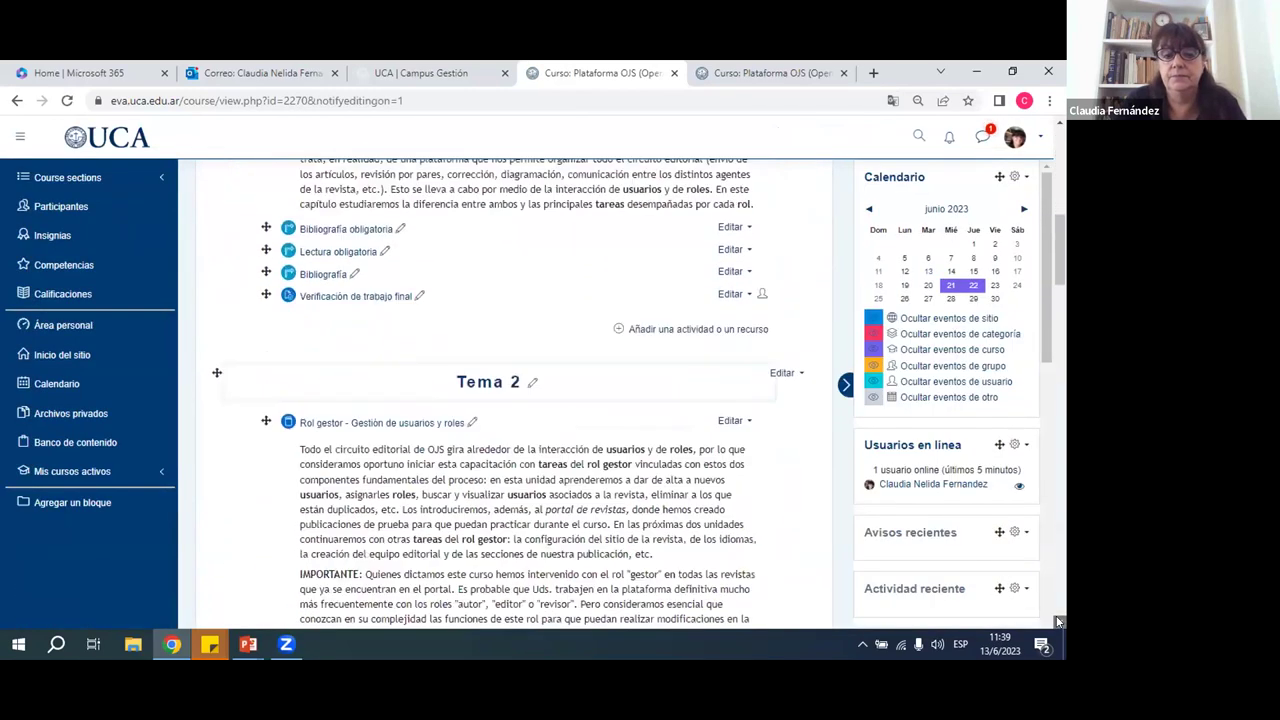
pyautogui.scroll(-3, 1058, 614)
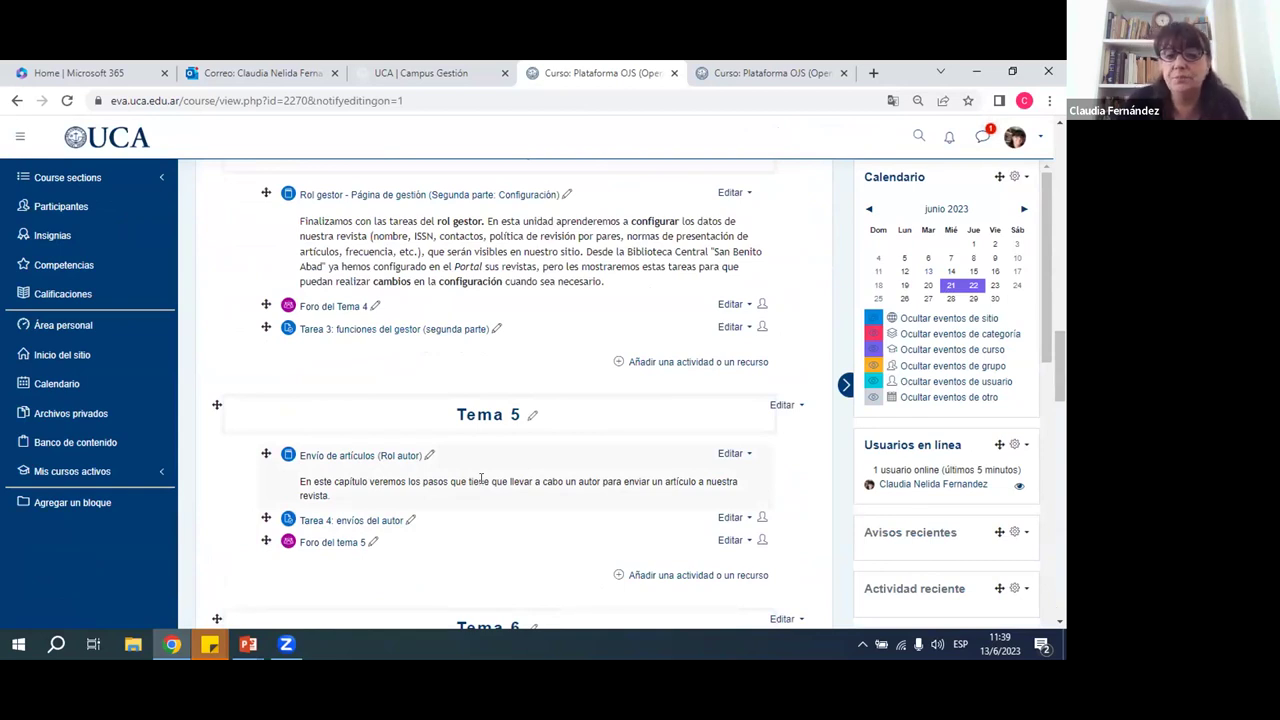
pyautogui.click(667, 576)
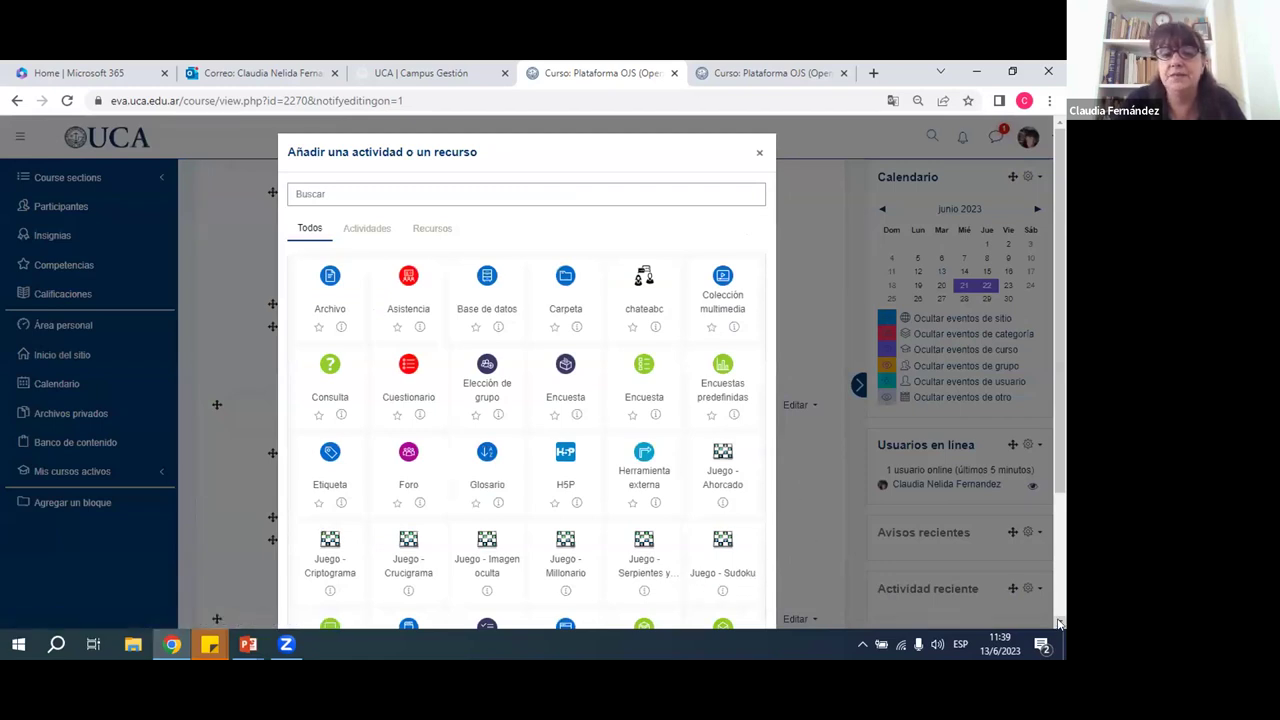
# Step: Reopen the Tema 5 activity chooser and select Tarea as the new activity
pyautogui.rightClick(1059, 623)
pyautogui.click(824, 325)
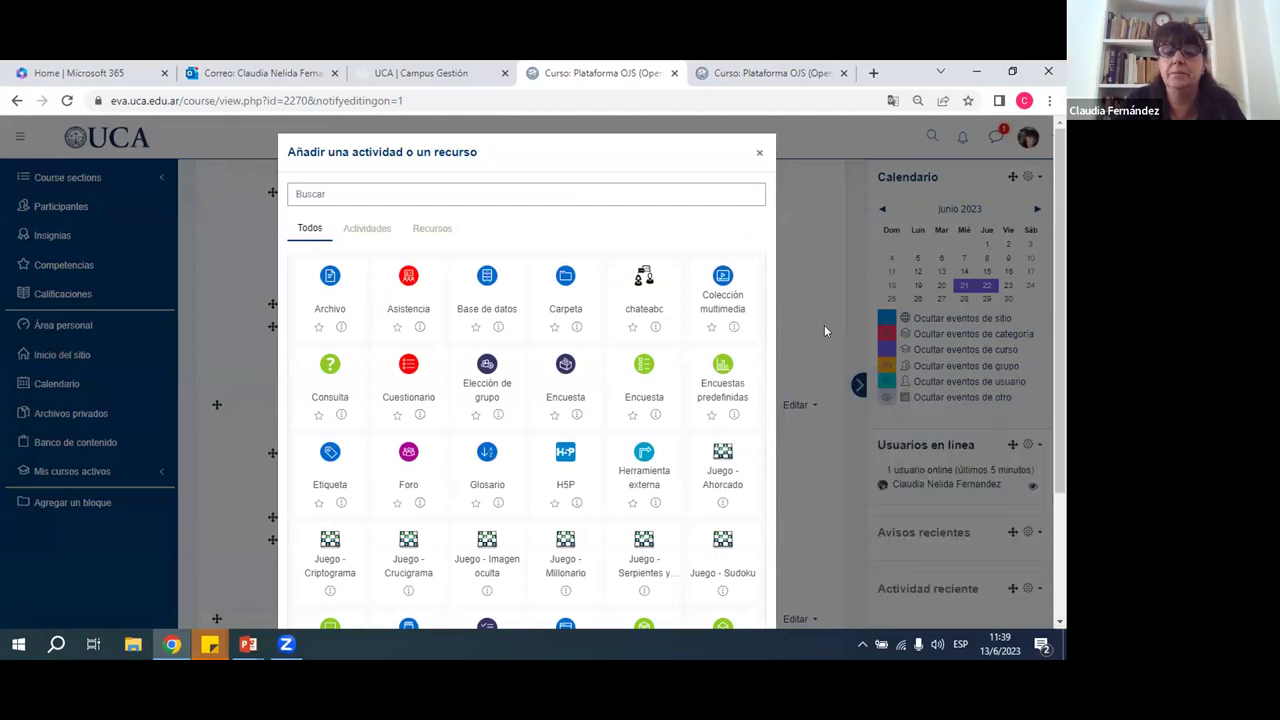
pyautogui.click(824, 325)
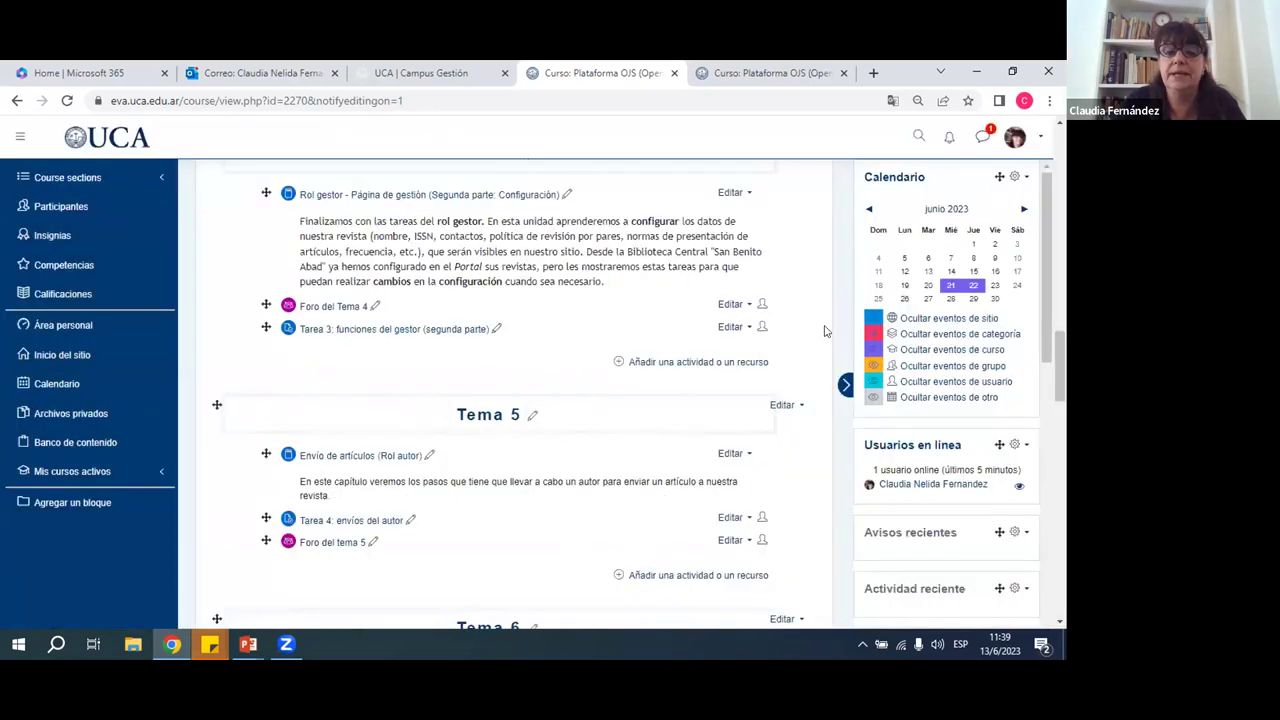
pyautogui.click(659, 577)
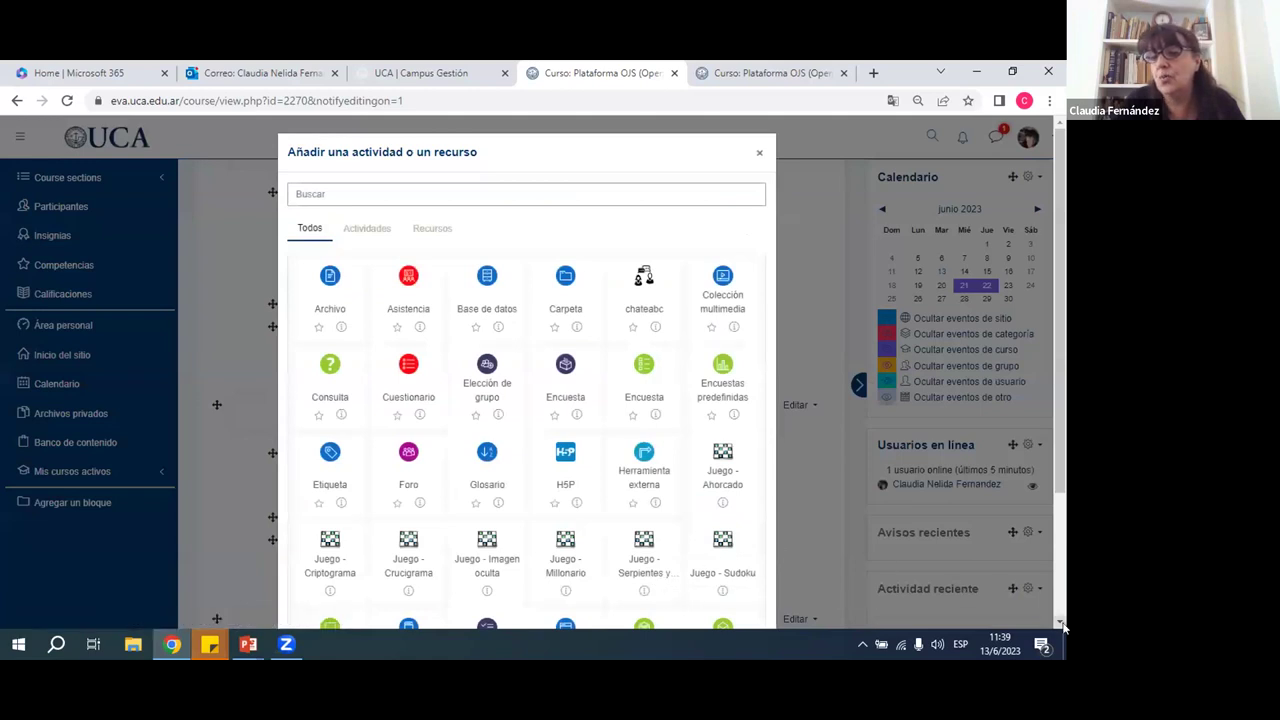
pyautogui.scroll(-3, 1058, 626)
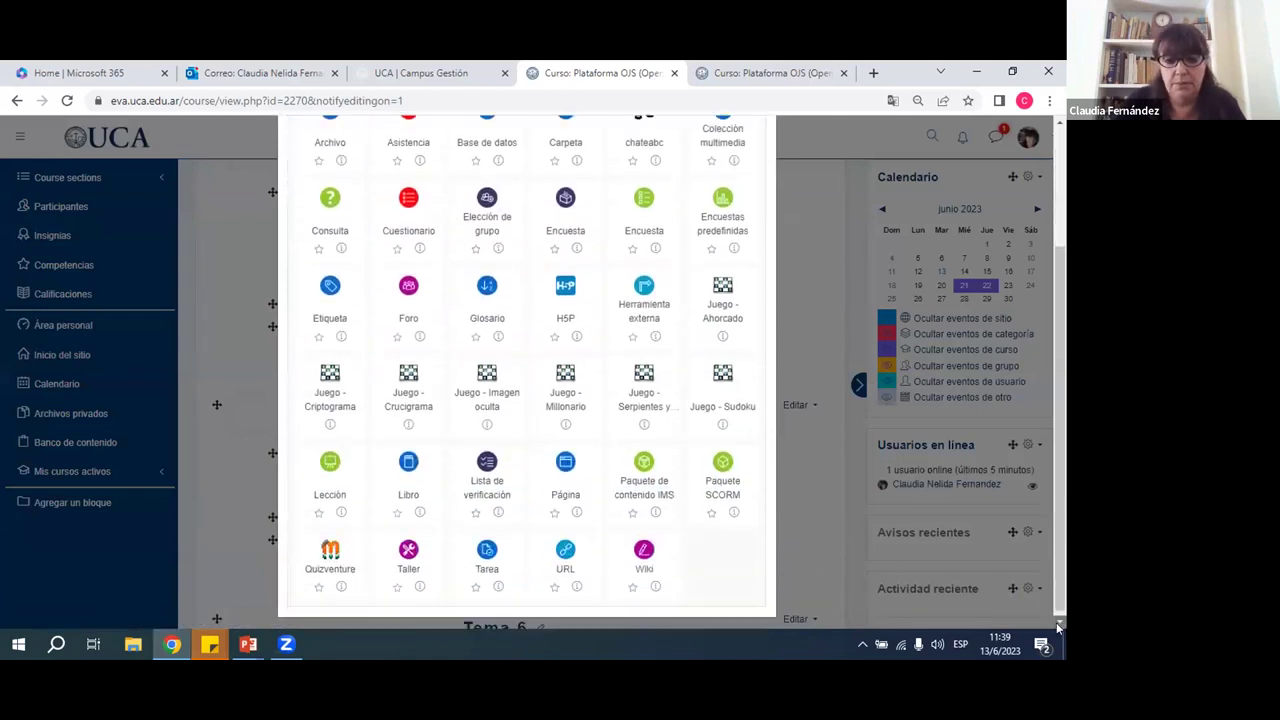
pyautogui.click(490, 556)
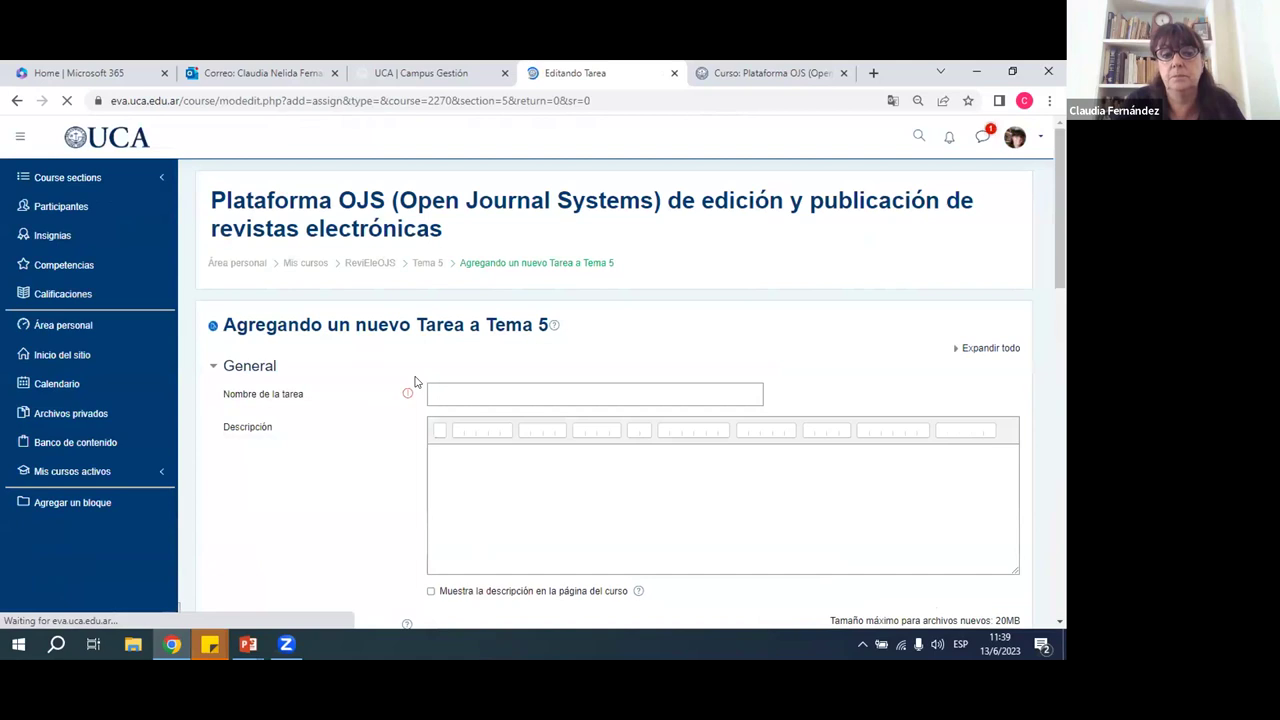
# Step: Enter 'Verificación de Trabajo final' as the Nombre de la tarea
pyautogui.click(449, 392)
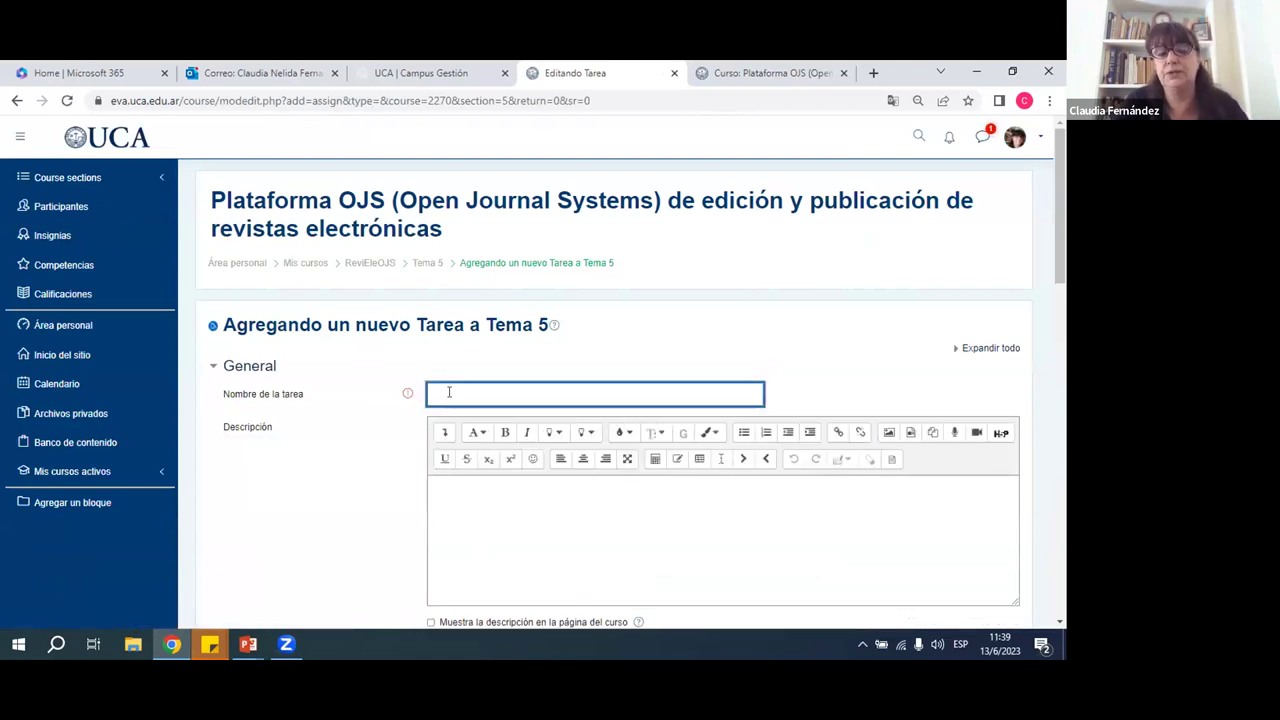
pyautogui.write('Verificación ')
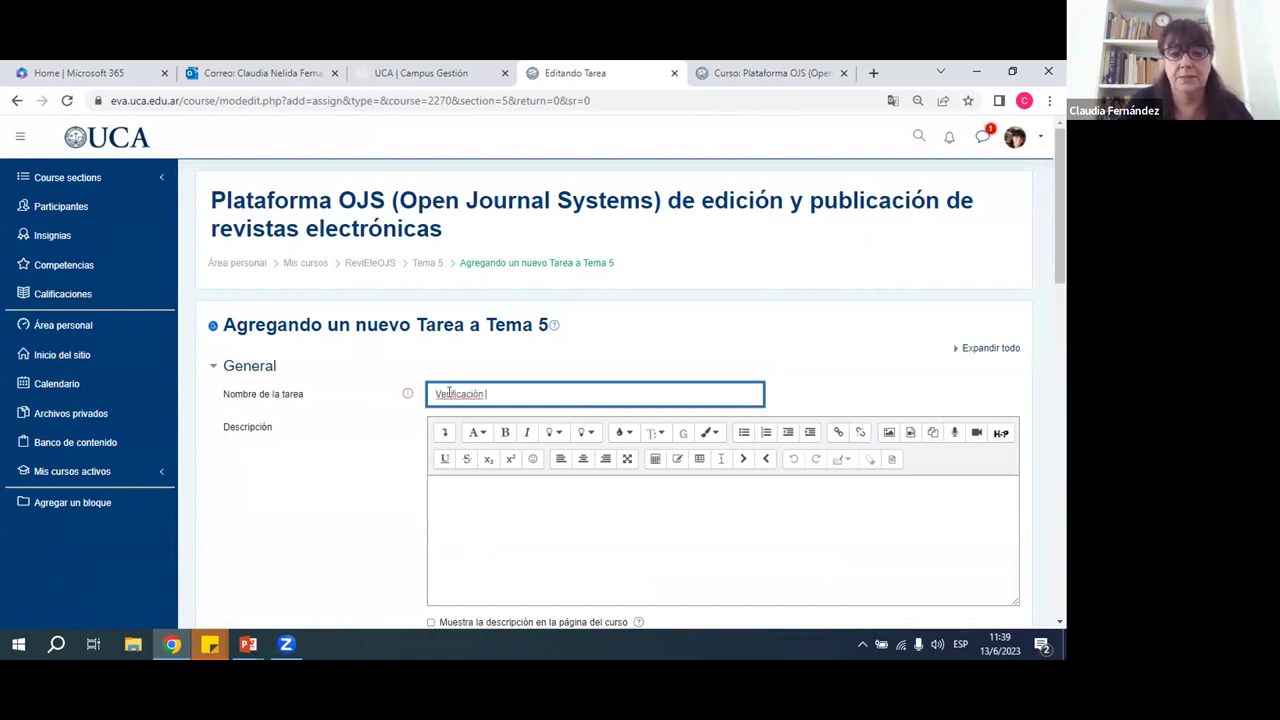
pyautogui.write('de Trabajo final')
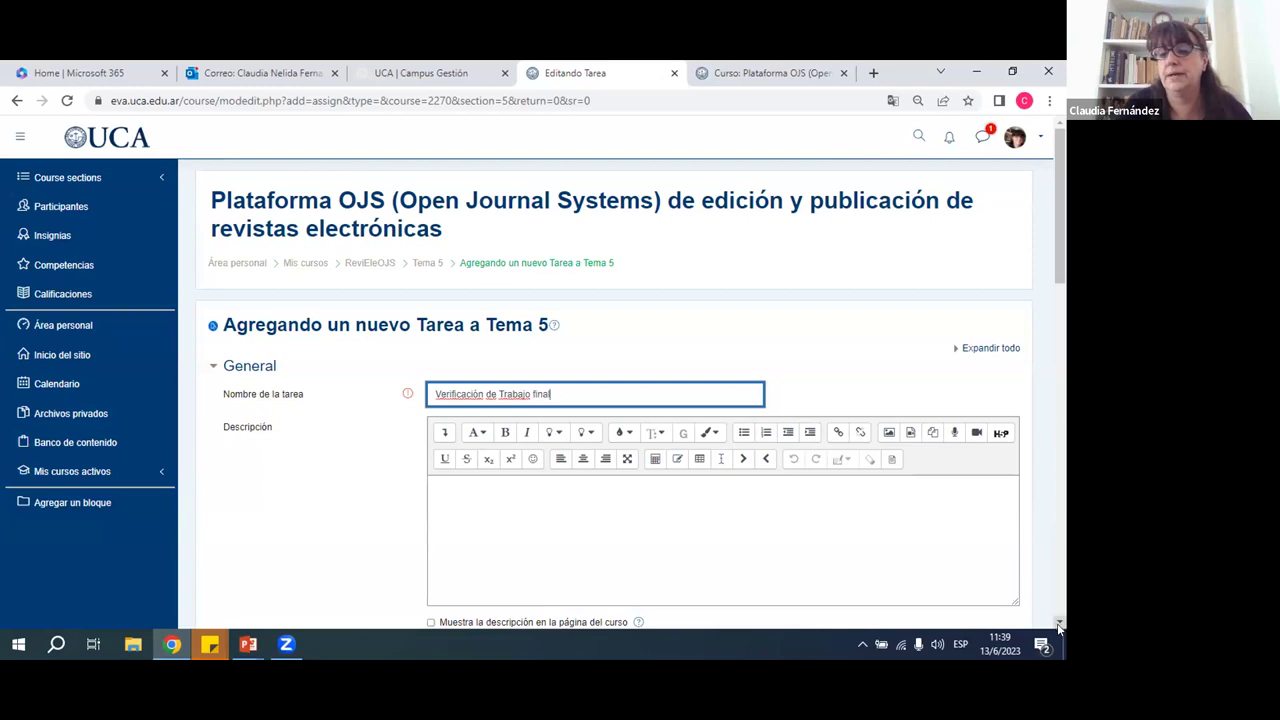
pyautogui.scroll(-2, 1059, 627)
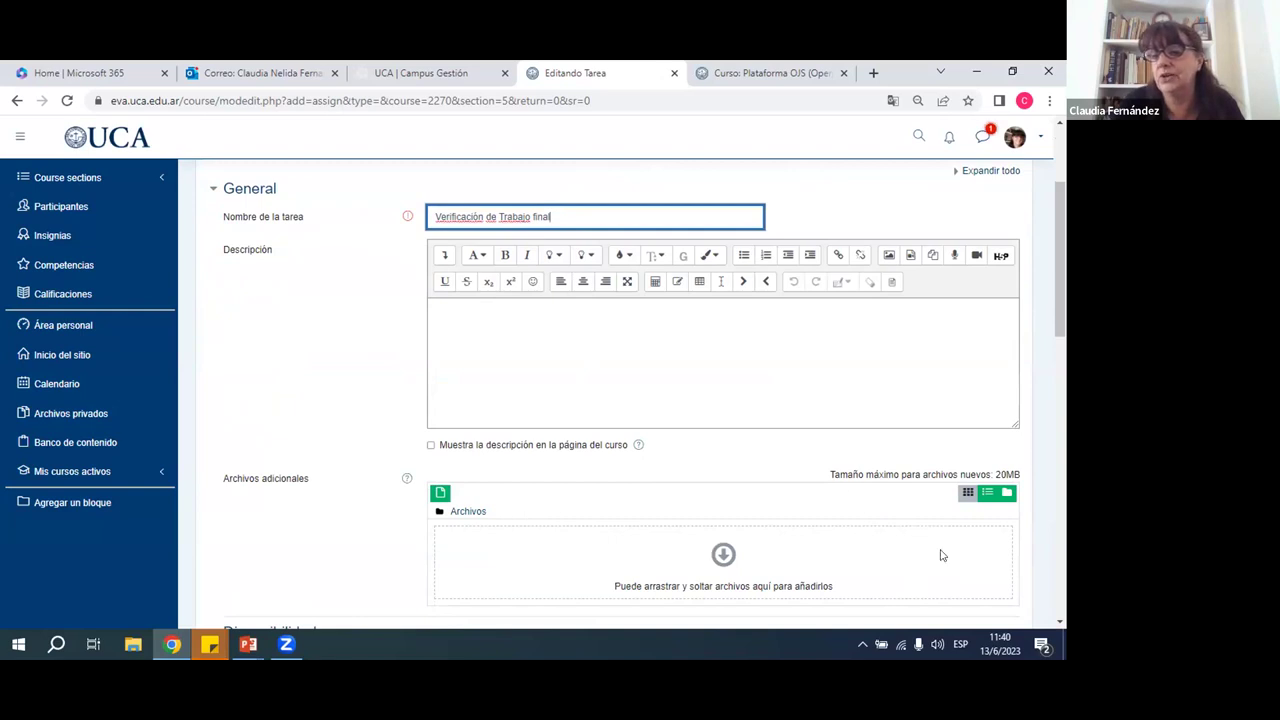
pyautogui.rightClick(1057, 625)
pyautogui.click(785, 527)
pyautogui.click(1057, 622)
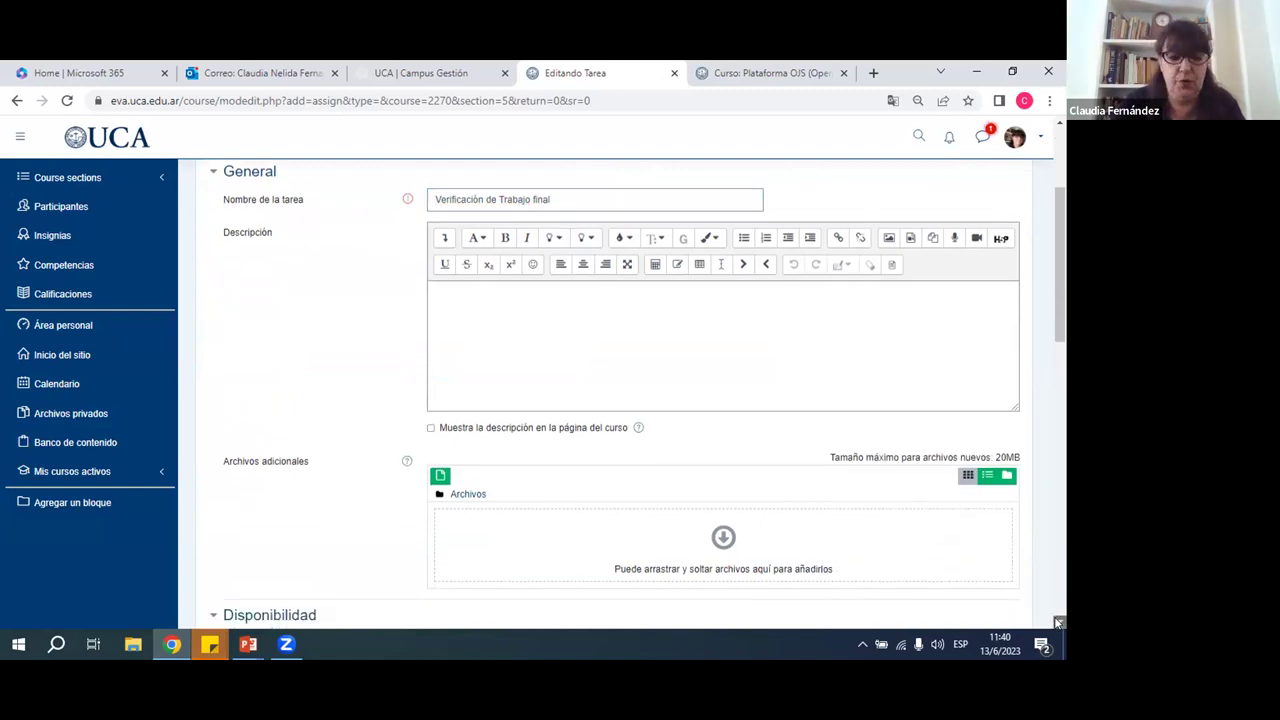
pyautogui.moveTo(1057, 622); pyautogui.dragTo(1057, 622)
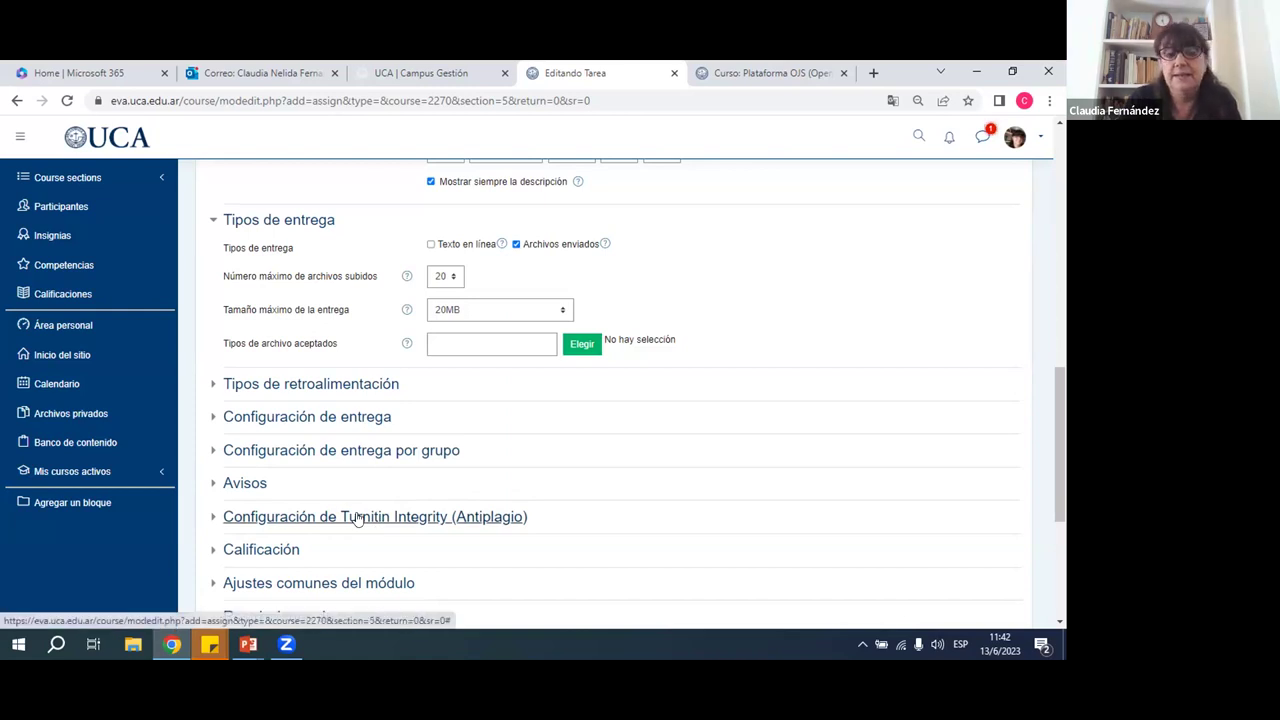
# Step: Expand the 'Configuración de Turnitin Integrity (Antiplagio)' section of the task form
pyautogui.click(357, 518)
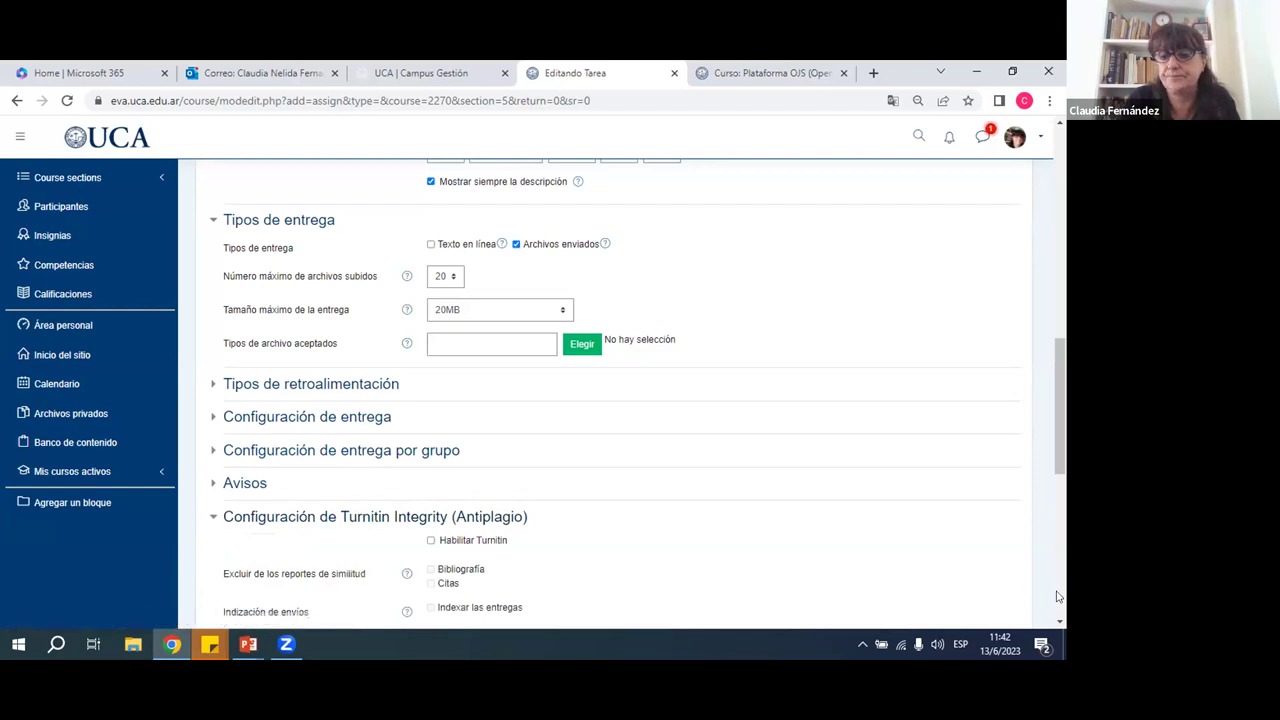
pyautogui.rightClick(1057, 625)
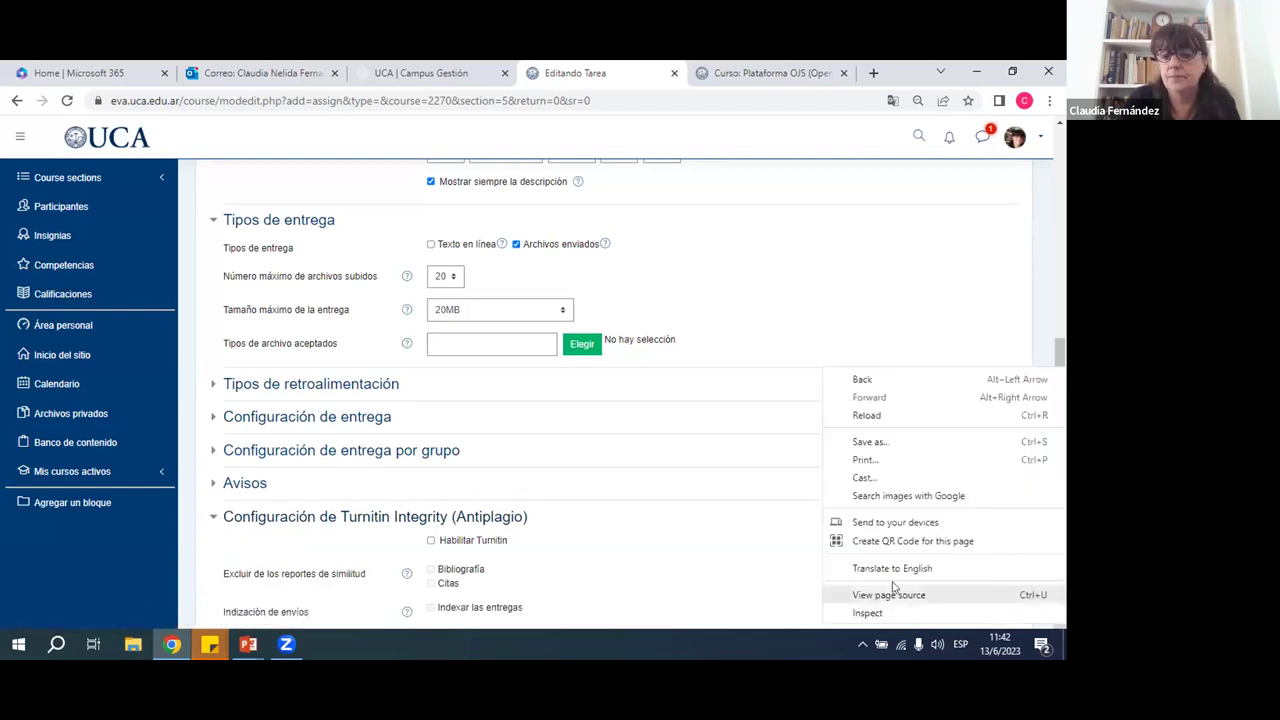
pyautogui.click(795, 580)
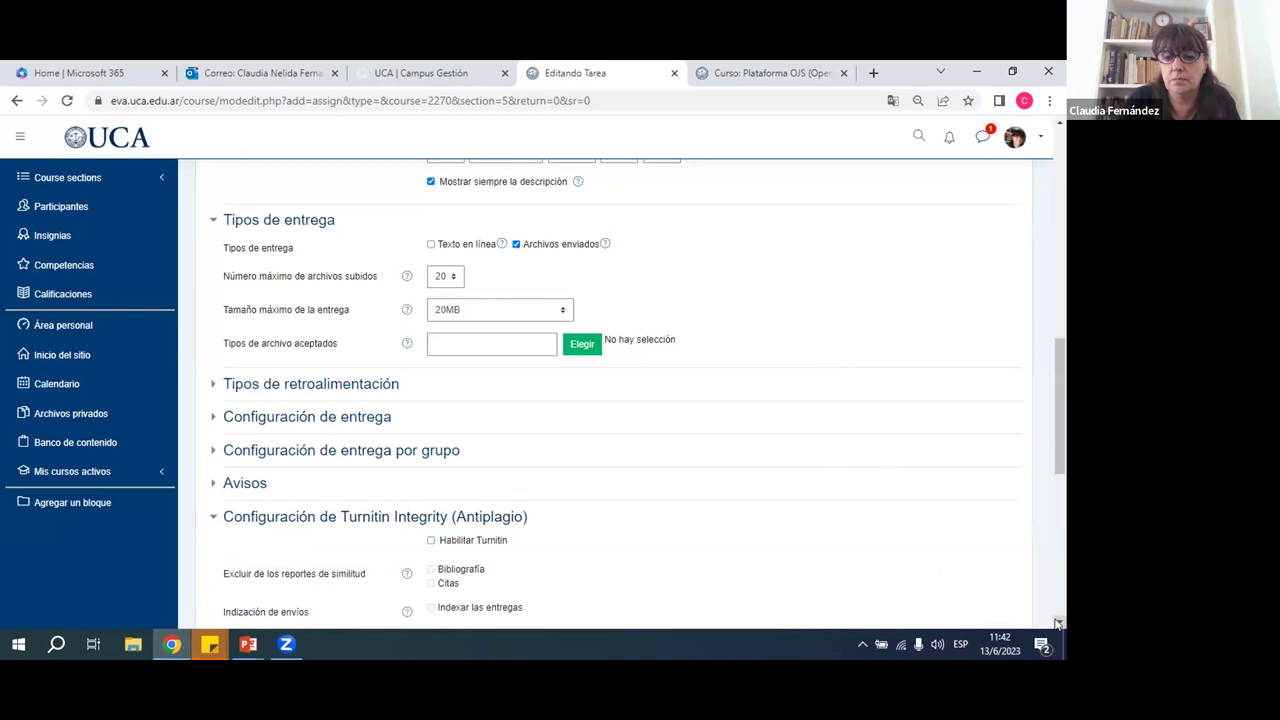
pyautogui.scroll(-2, 1057, 623)
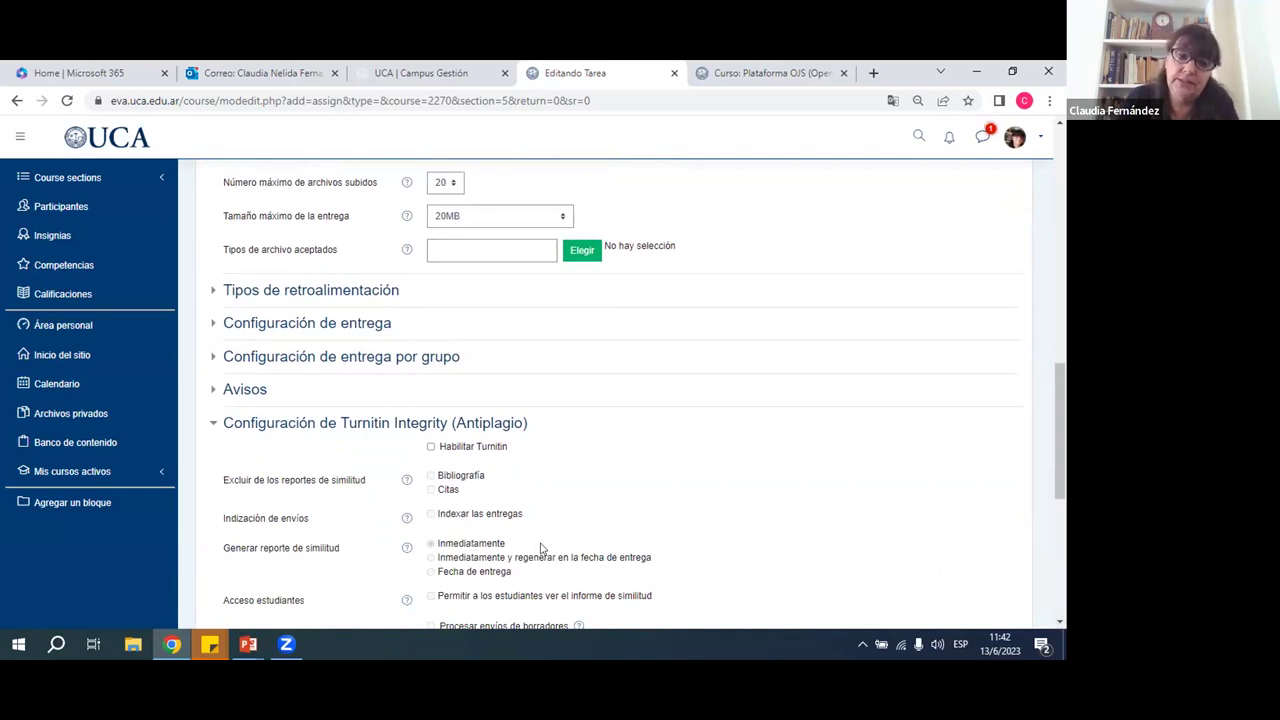
# Step: Tick 'Habilitar Turnitin' and 'Permitir a los estudiantes ver el informe de similitud'
pyautogui.click(431, 447)
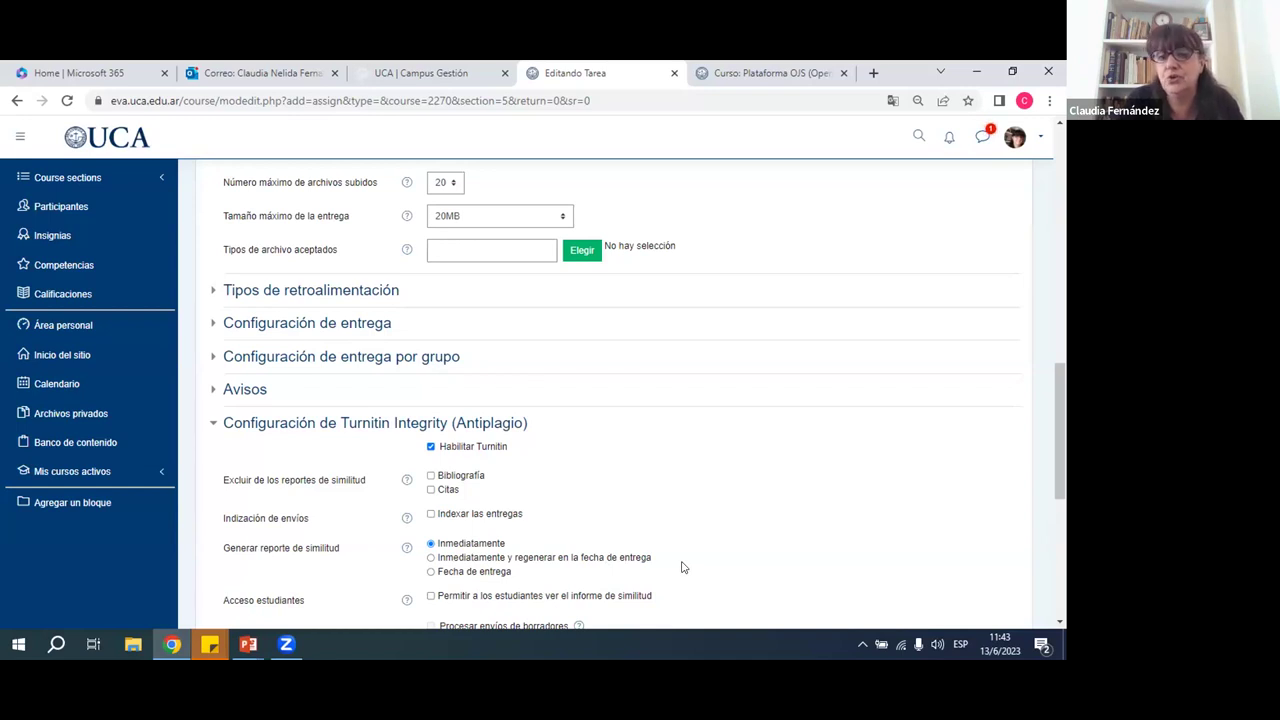
pyautogui.click(430, 598)
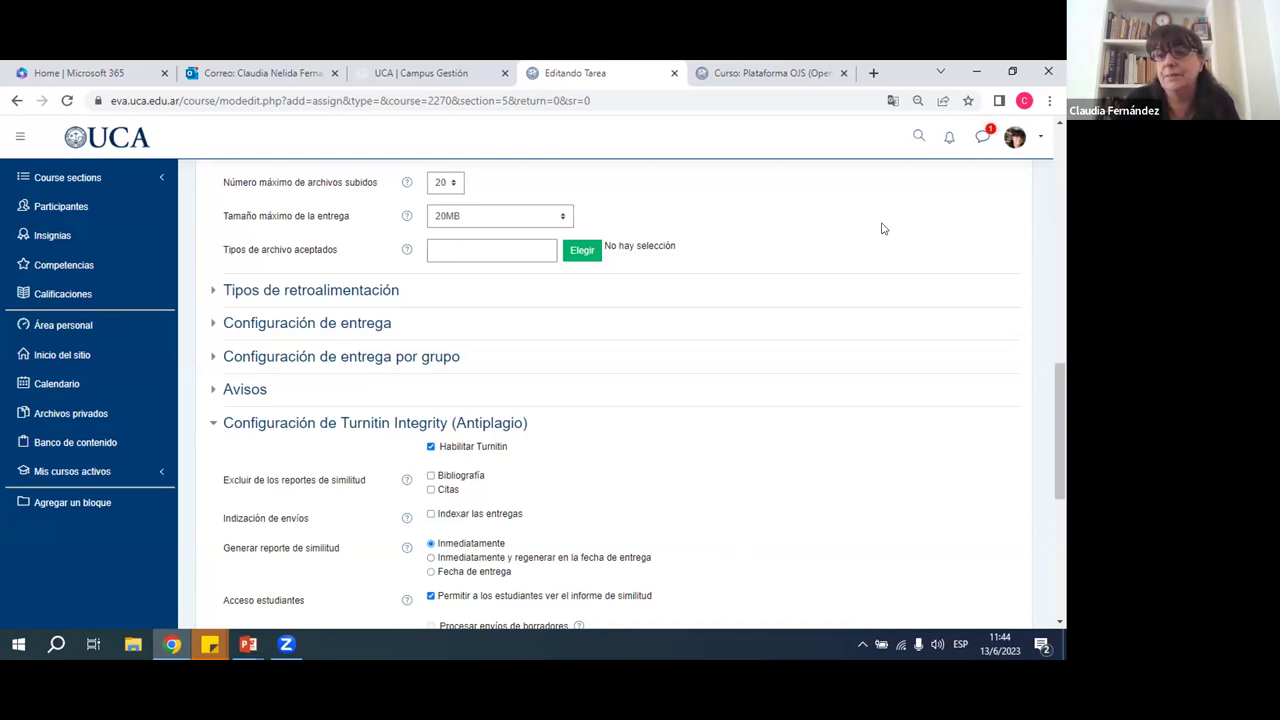
pyautogui.click(1060, 623)
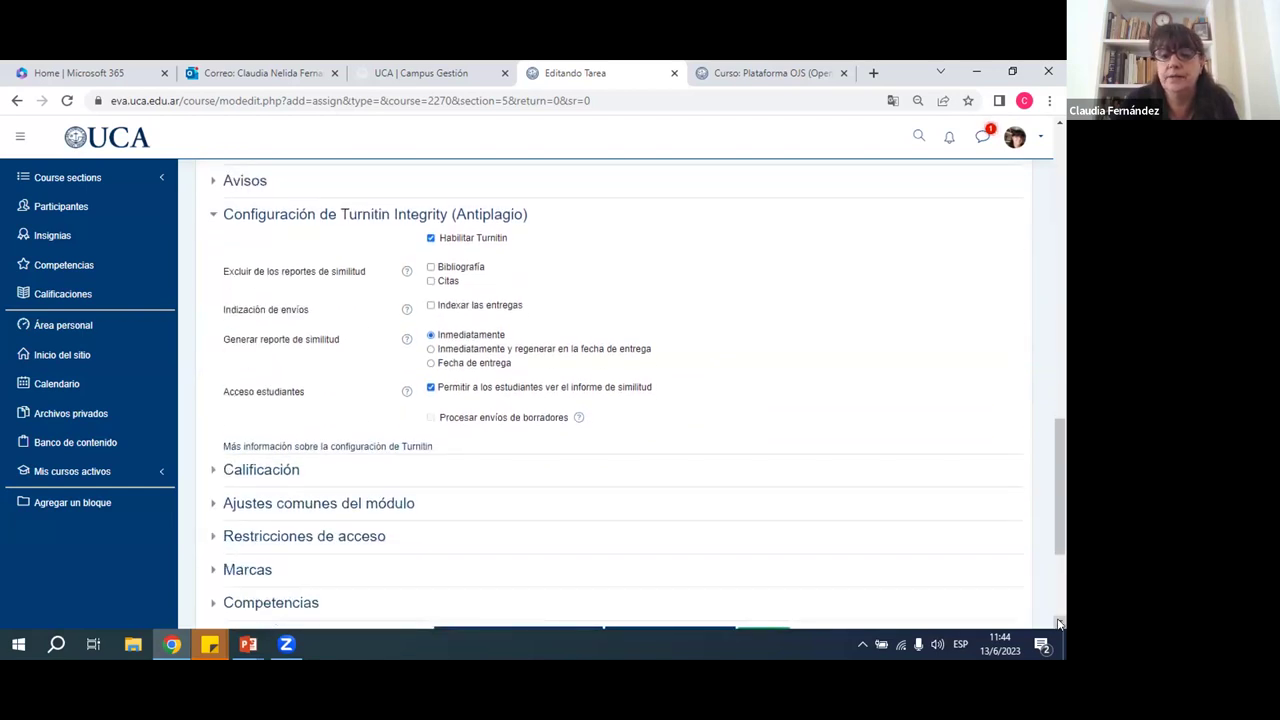
# Step: Return to the Plataforma OJS course page via the breadcrumb, leaving the unsaved form
pyautogui.rightClick(1062, 624)
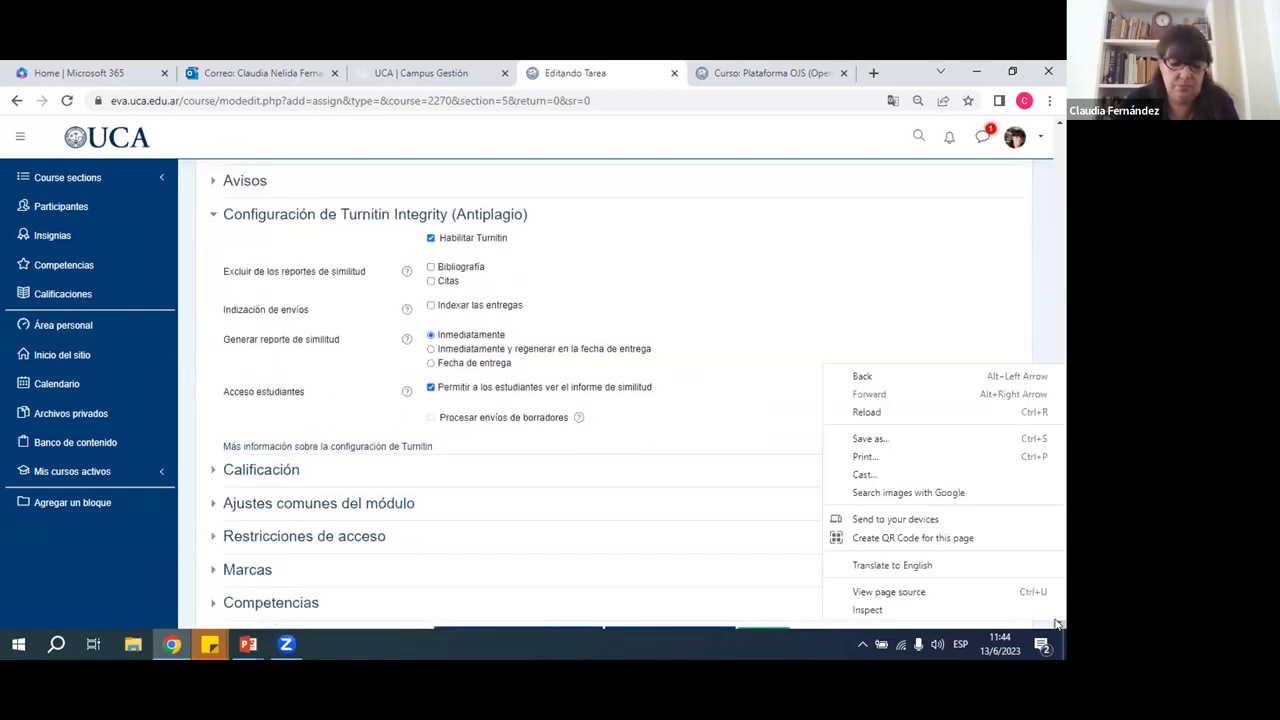
pyautogui.scroll(-2, 1045, 618)
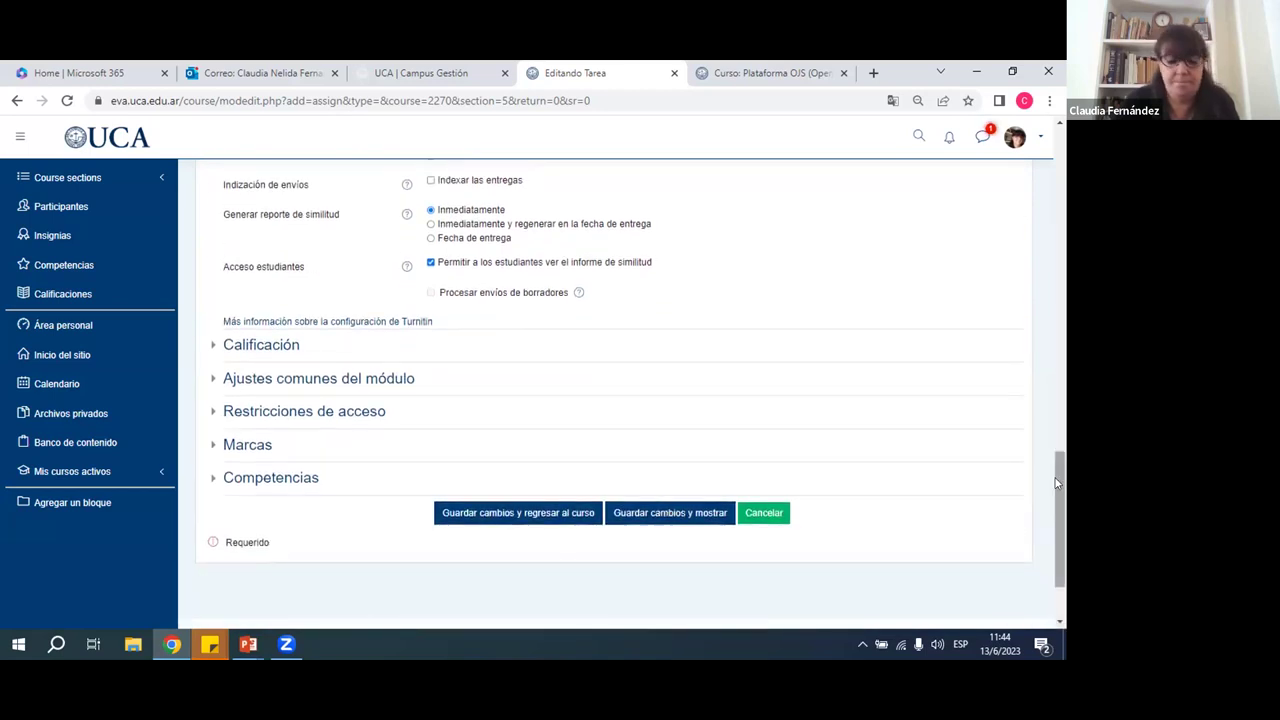
pyautogui.moveTo(1056, 483); pyautogui.dragTo(1055, 130)
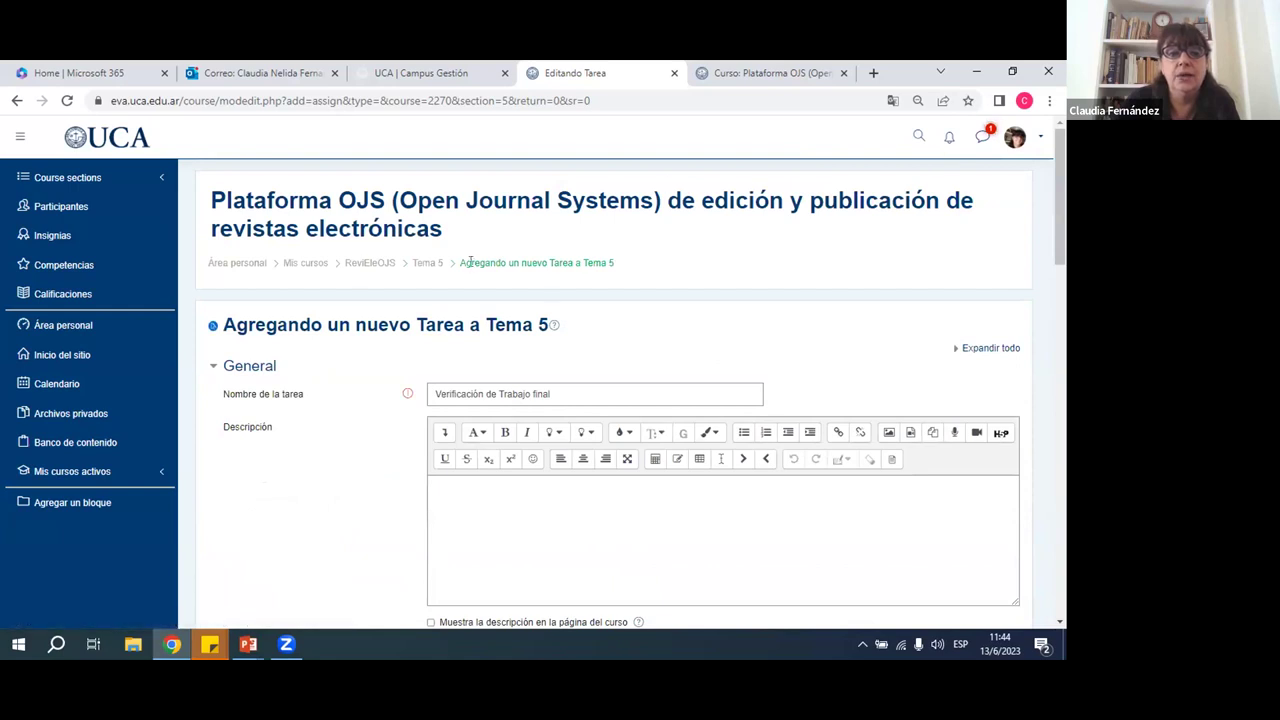
pyautogui.click(360, 265)
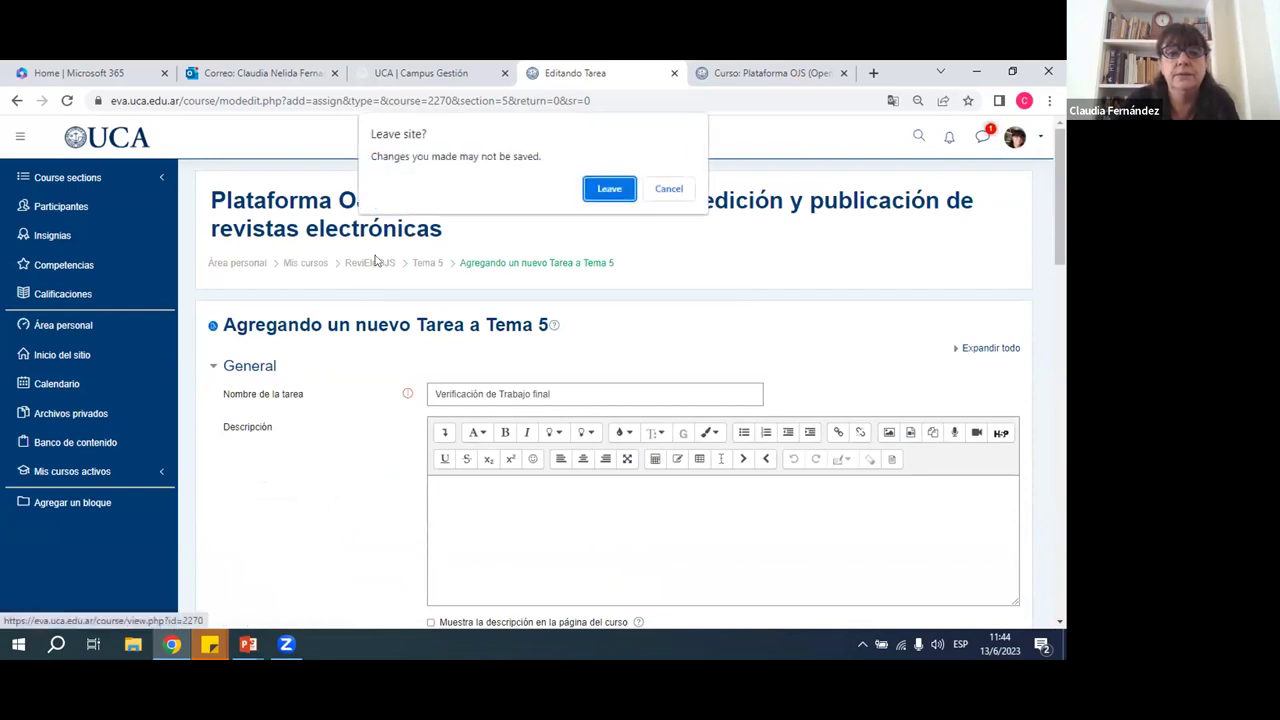
pyautogui.click(607, 189)
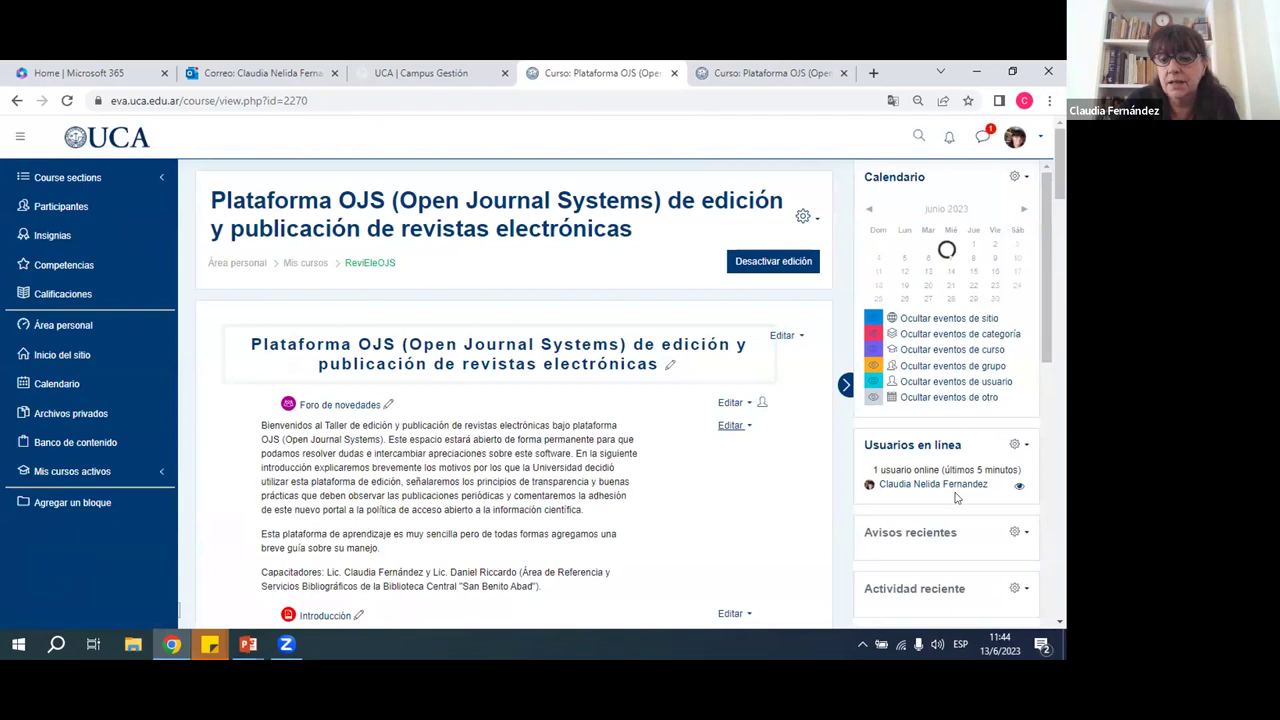
# Step: Open the 'Verificación de trabajo final' assignment listed under Tema 1
pyautogui.click(1058, 622)
pyautogui.click(1058, 622)
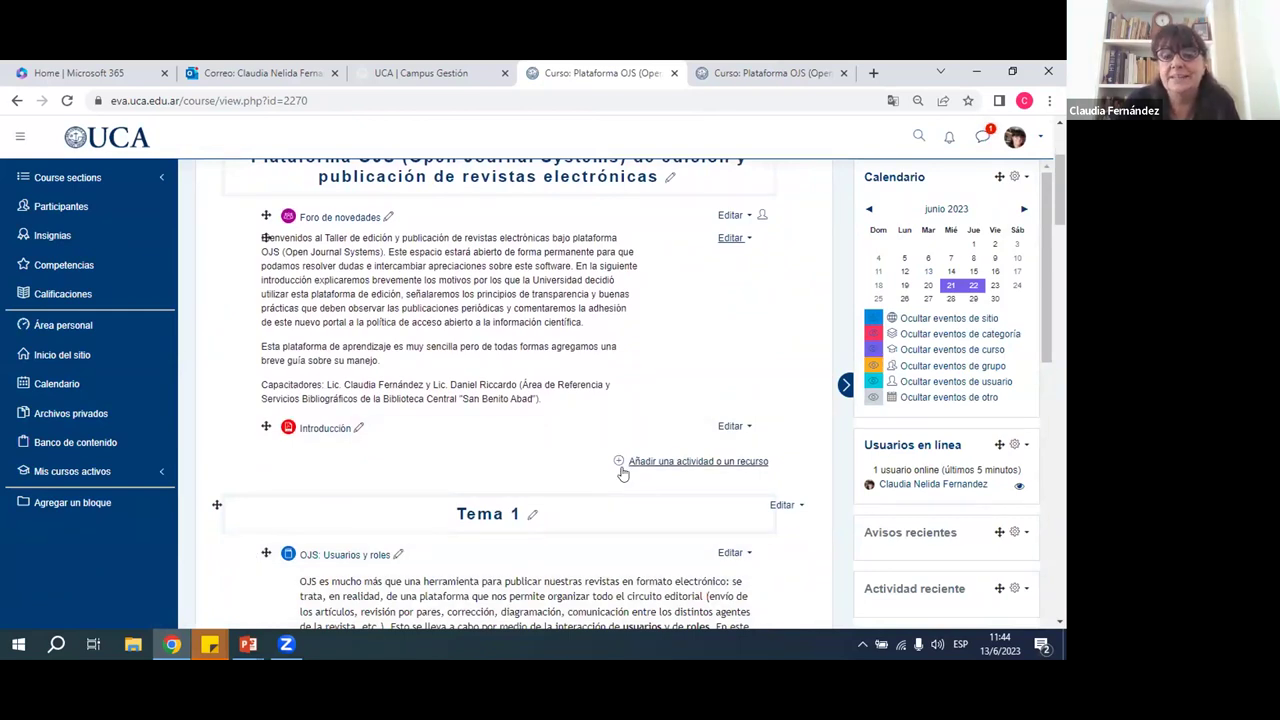
pyautogui.click(1059, 622)
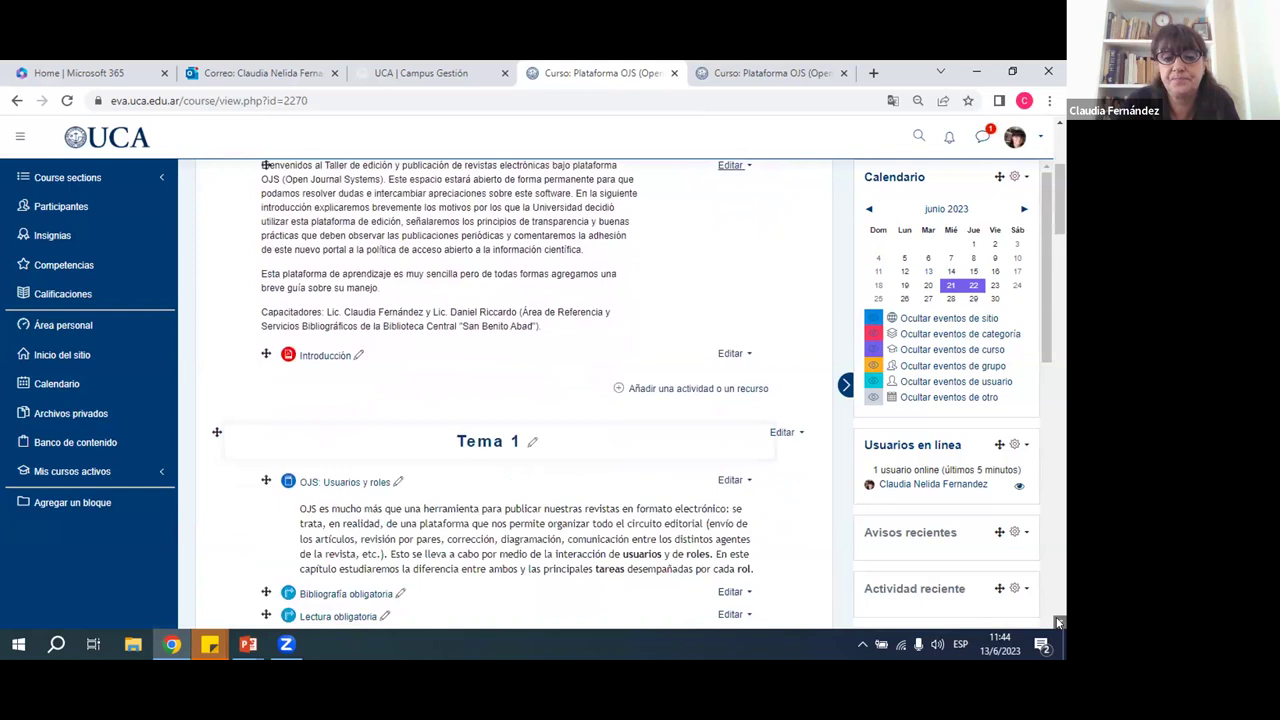
pyautogui.click(1059, 622)
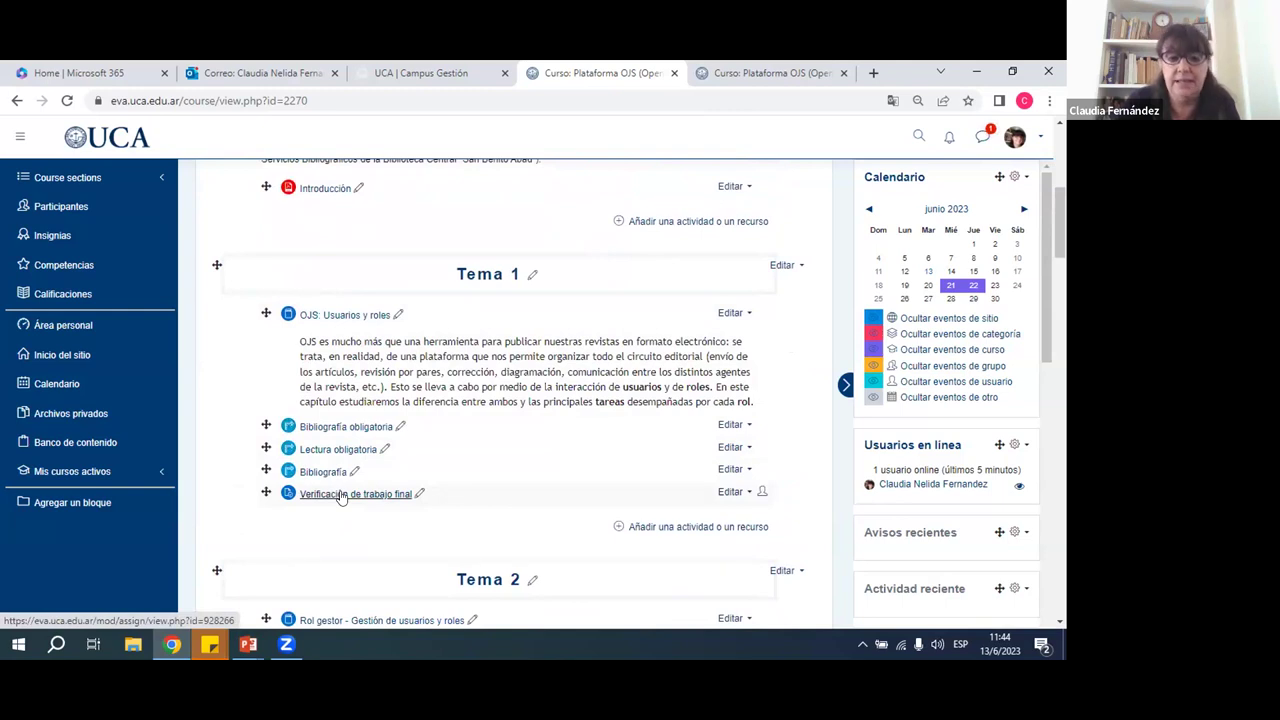
pyautogui.click(341, 497)
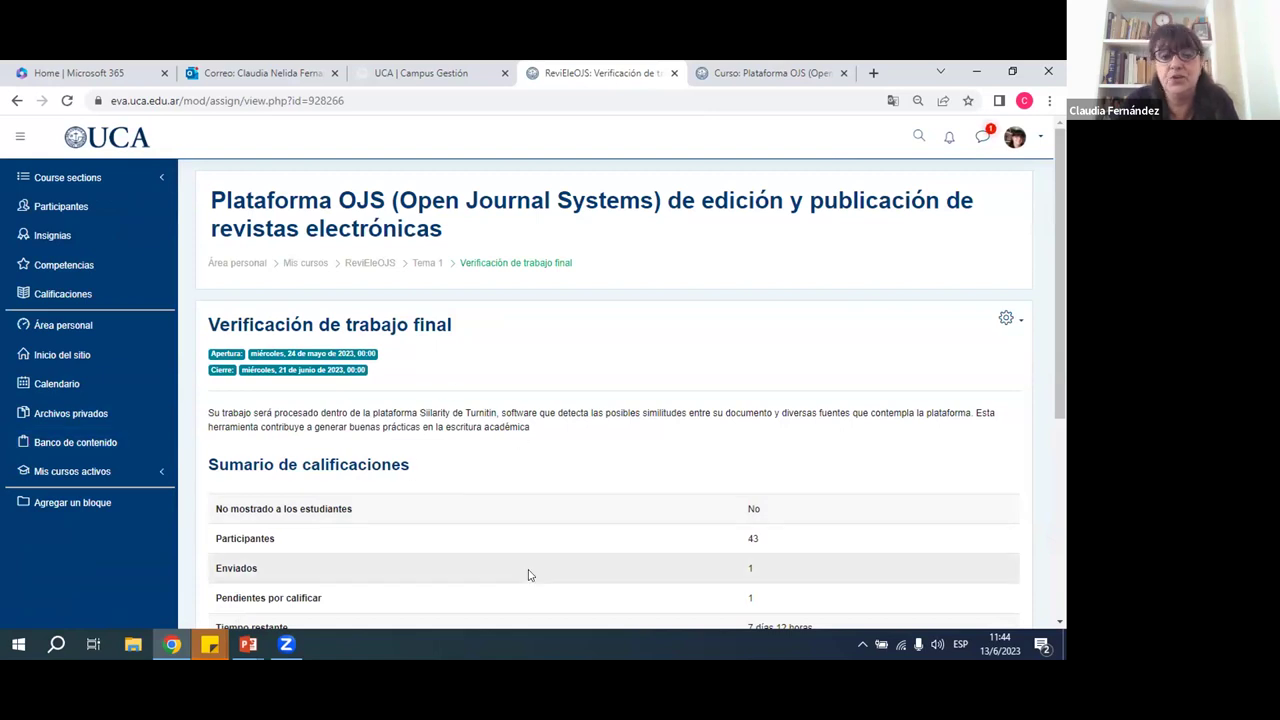
pyautogui.rightClick(1052, 620)
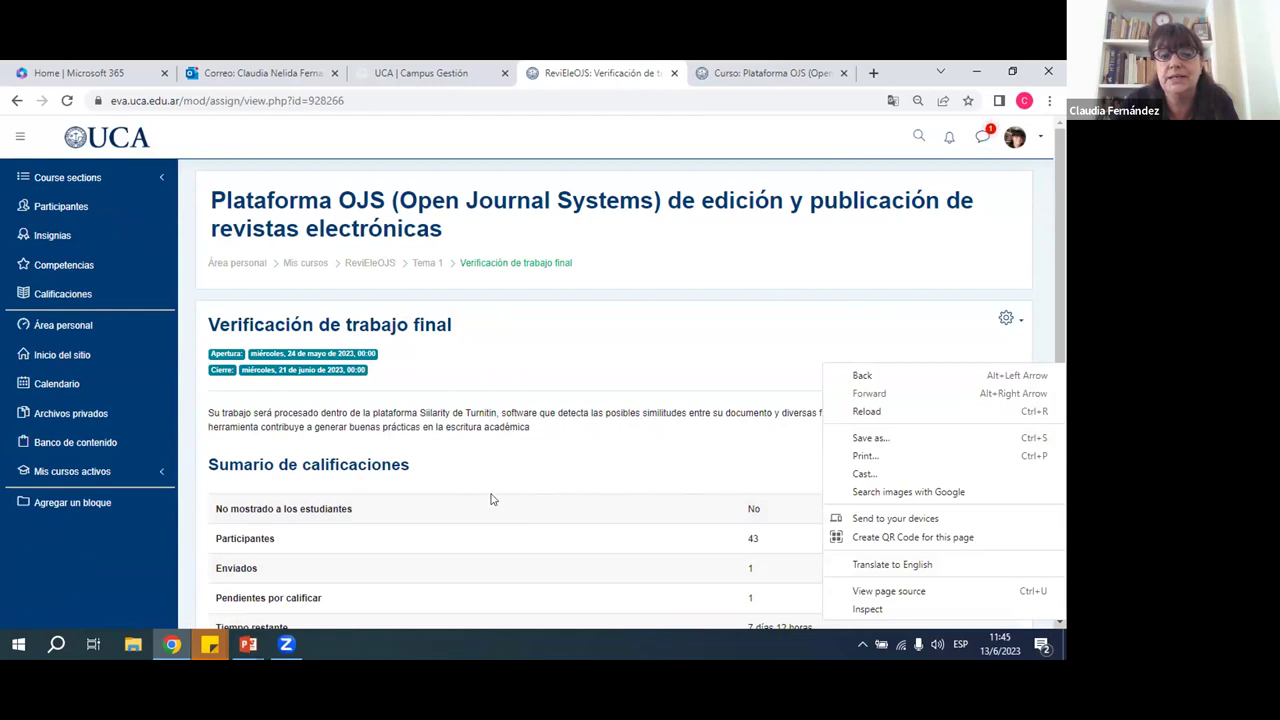
pyautogui.click(1059, 623)
pyautogui.rightClick(1059, 623)
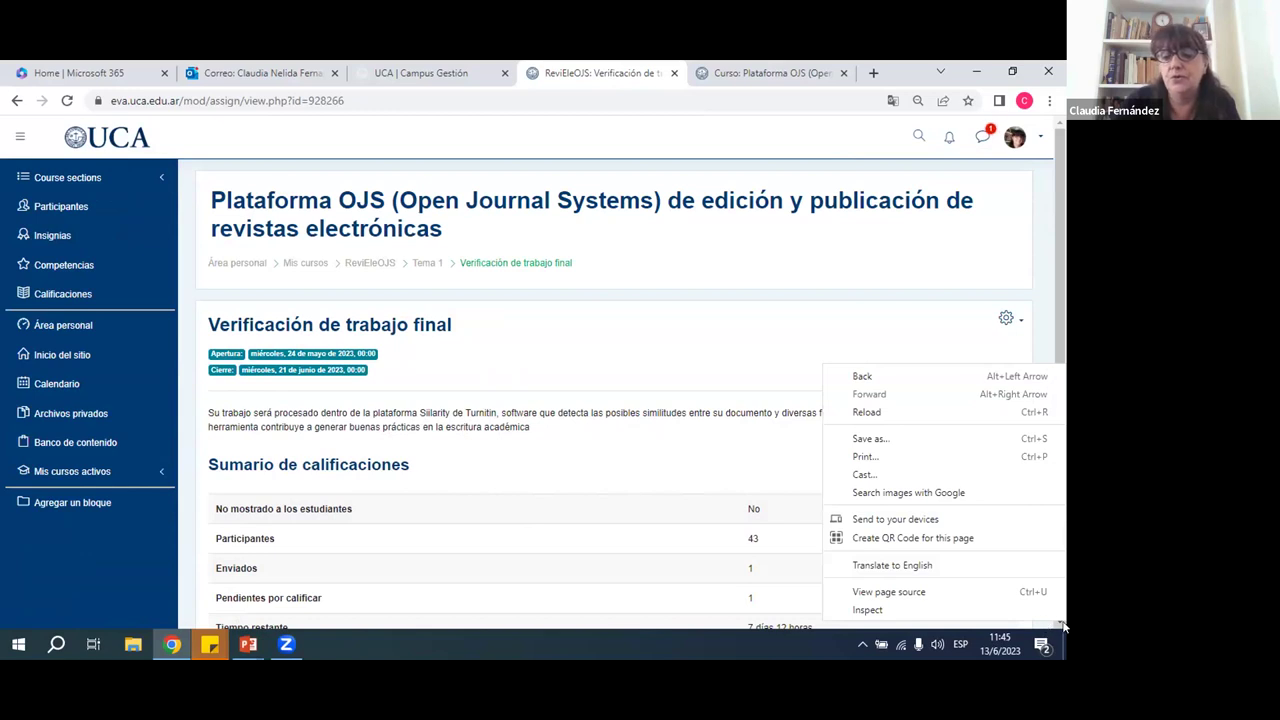
pyautogui.click(1059, 623)
pyautogui.click(1059, 623)
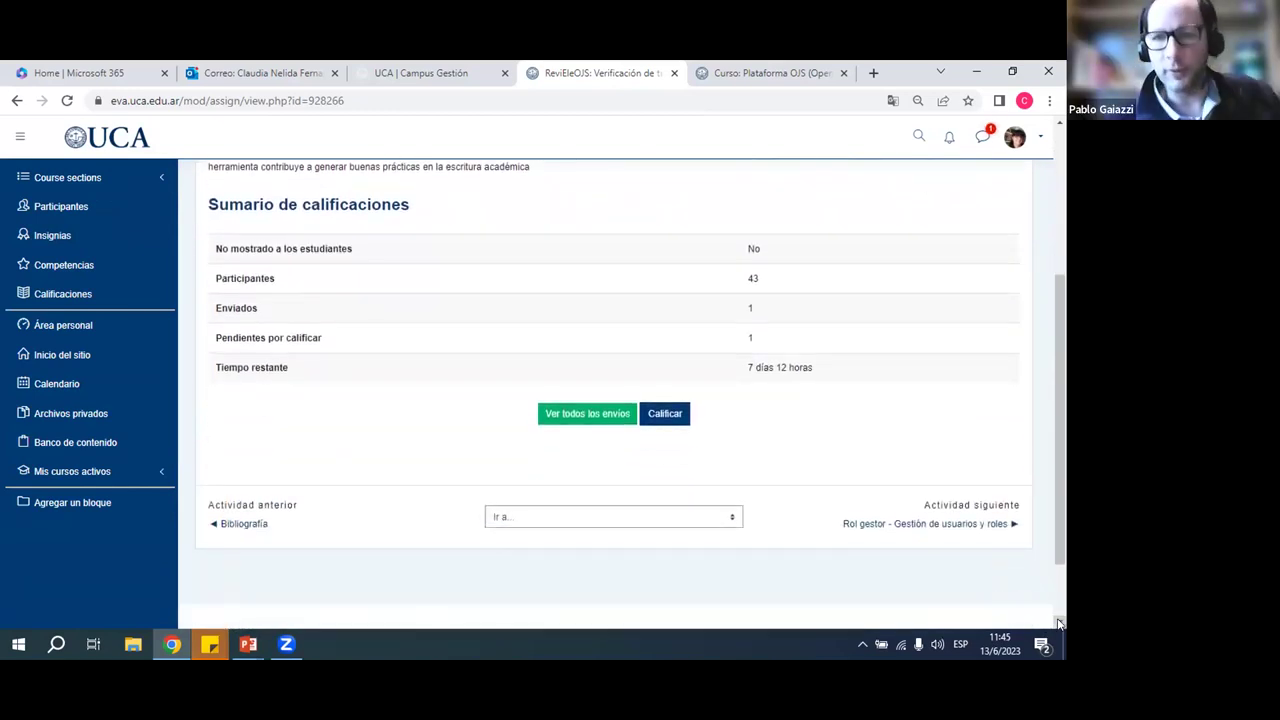